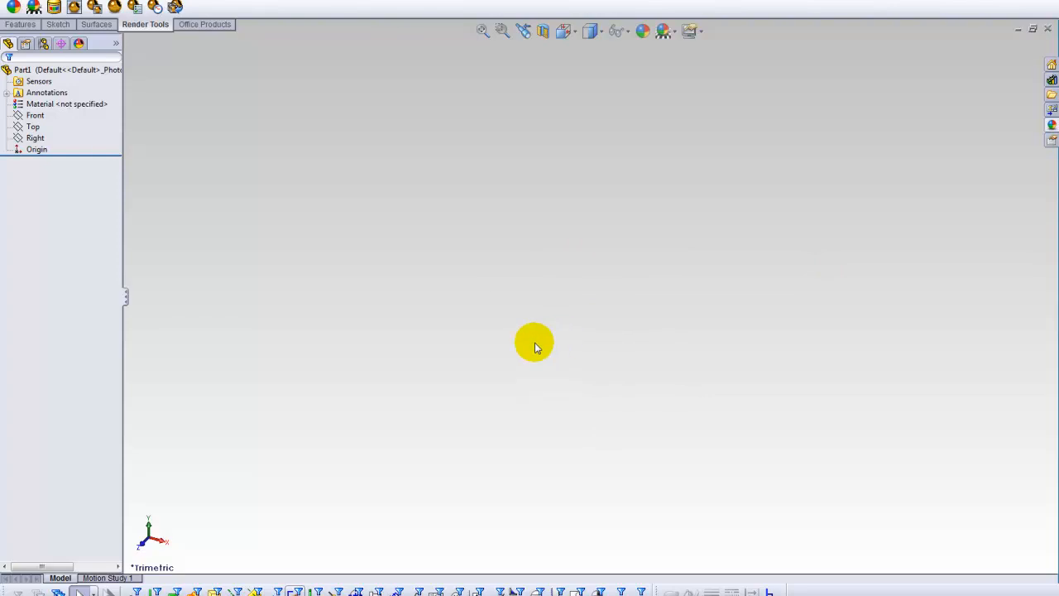
# Sketch a corner rectangle on the Top plane, starting from the origin.
pyautogui.click(35, 115)
pyautogui.click(33, 127)
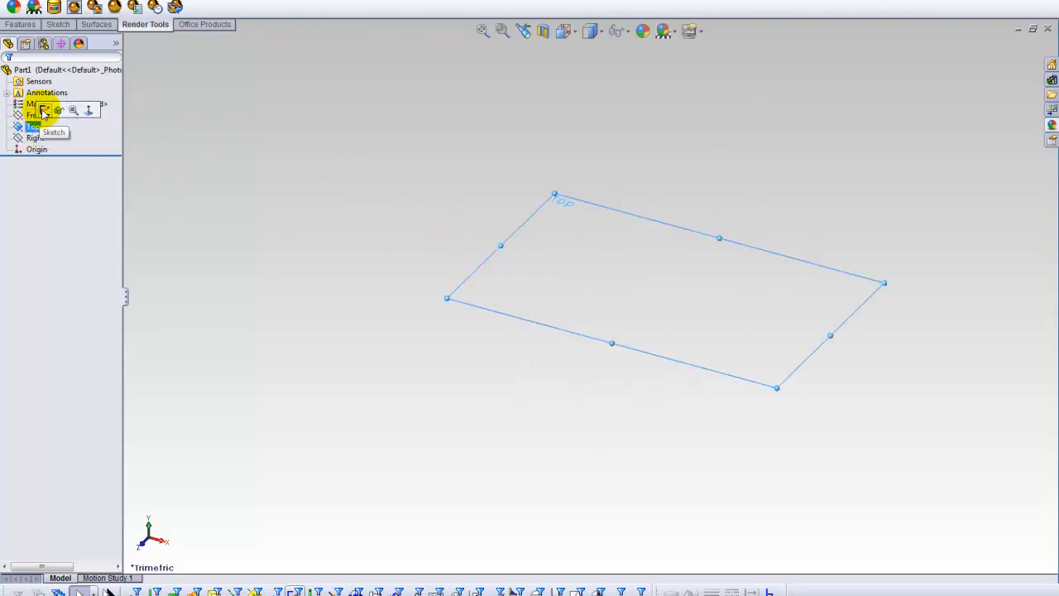
pyautogui.click(43, 111)
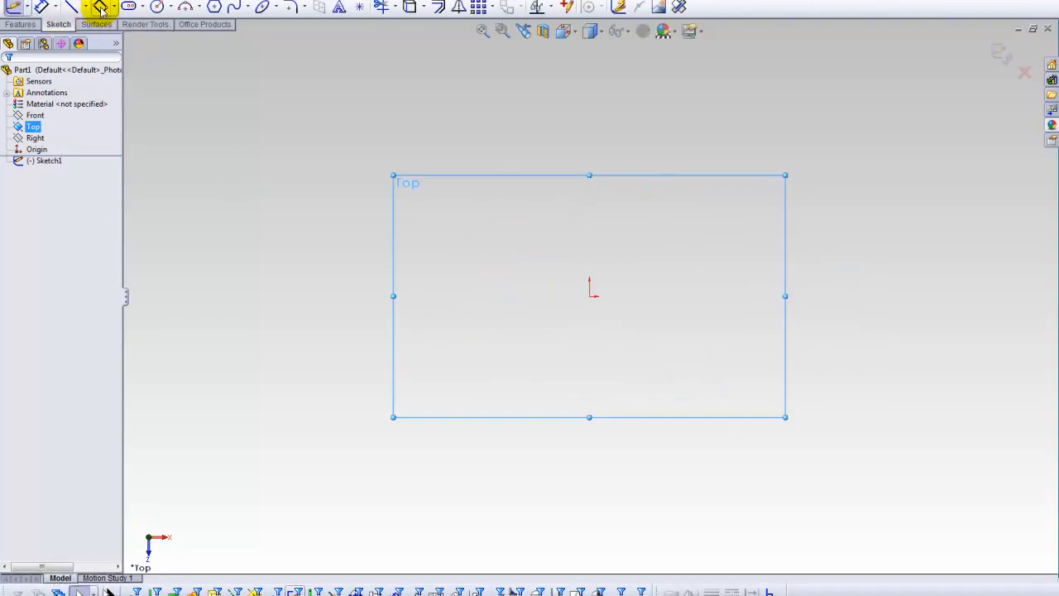
pyautogui.click(101, 7)
pyautogui.click(113, 8)
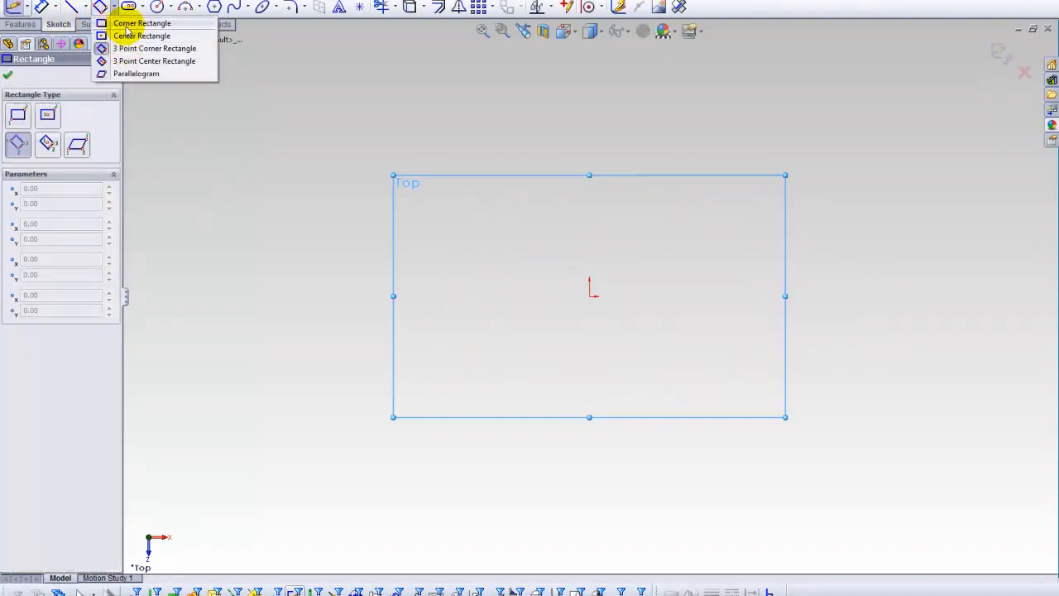
pyautogui.click(120, 22)
pyautogui.moveTo(590, 297)
pyautogui.mouseDown()
pyautogui.moveTo(875, 100)
pyautogui.moveTo(920, 117)
pyautogui.mouseUp()
pyautogui.rightClick(411, 217)
pyautogui.click(440, 213)
pyautogui.keyDown('ctrl'); pyautogui.moveTo(440, 213); pyautogui.dragTo(300, 284, button='middle'); pyautogui.keyUp('ctrl')
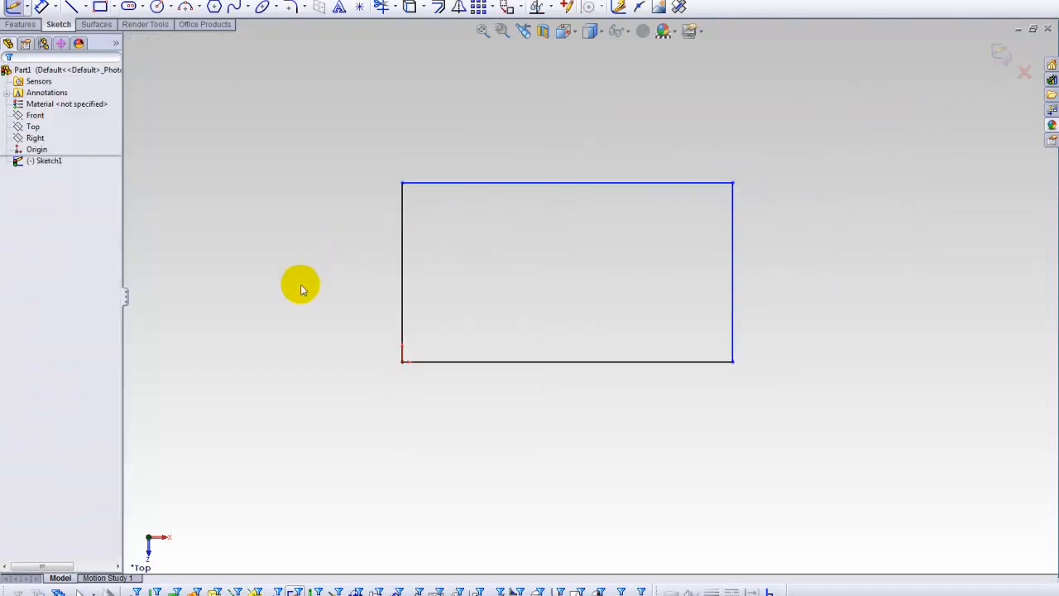
# Extrude the rectangle upward 20 mm to form a solid base block.
pyautogui.click(20, 23)
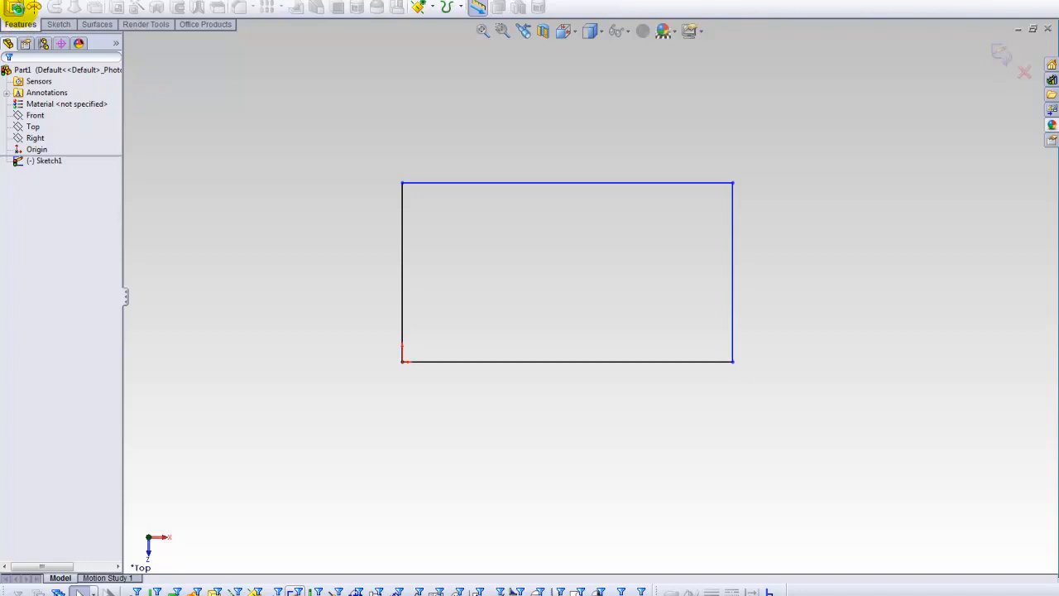
pyautogui.click(15, 9)
pyautogui.moveTo(594, 251)
pyautogui.mouseDown()
pyautogui.moveTo(586, 229)
pyautogui.moveTo(596, 231)
pyautogui.mouseUp()
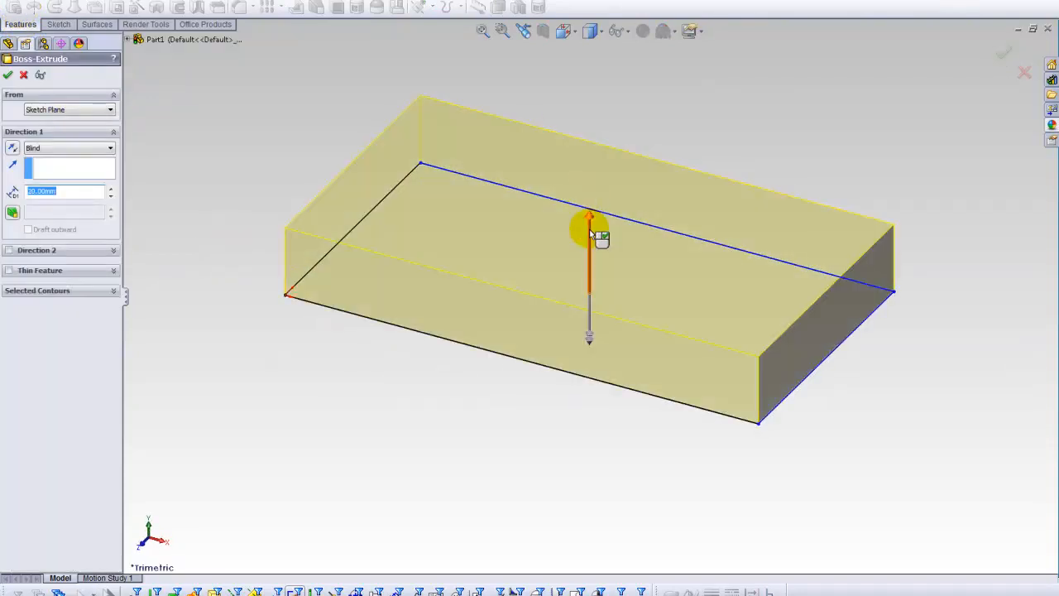
pyautogui.click(8, 75)
pyautogui.press('f')
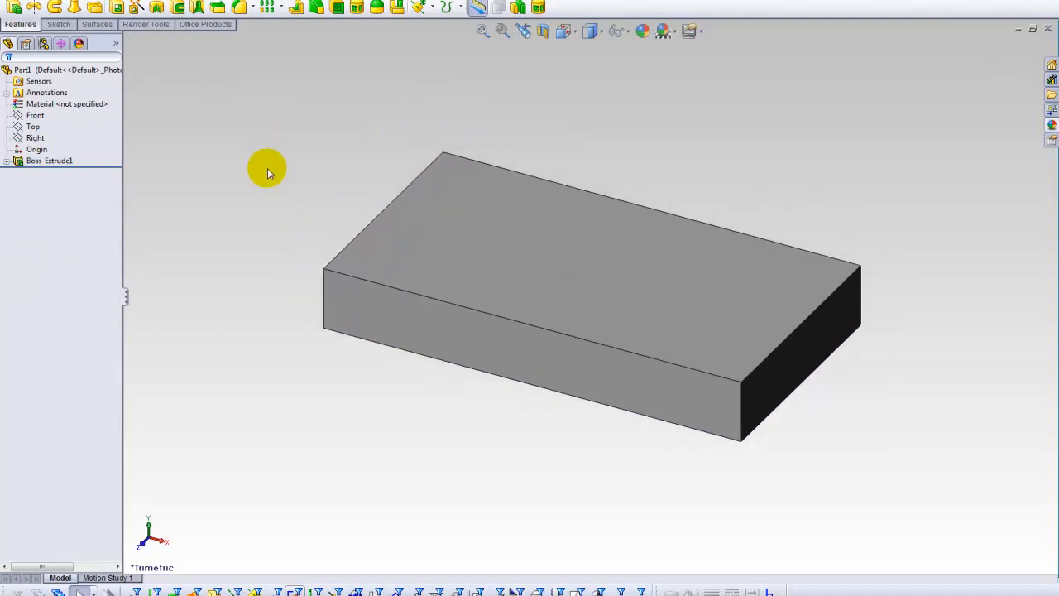
# Sketch a corner rectangle about 25.5 by 29 mm on the base's upper face, near its far left corner.
pyautogui.moveTo(258, 126); pyautogui.dragTo(221, 176, button='middle')
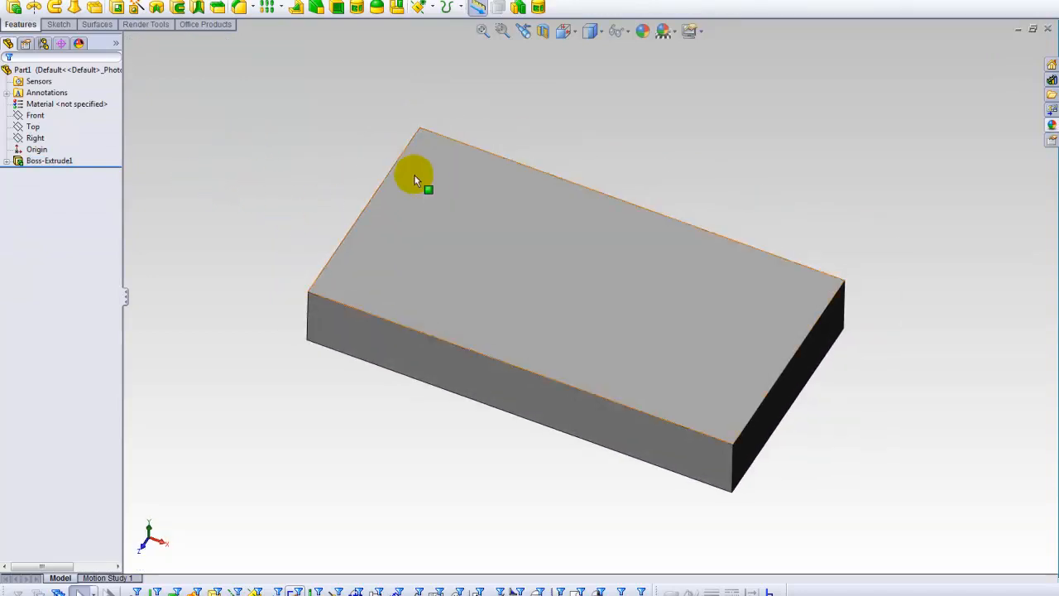
pyautogui.click(435, 225)
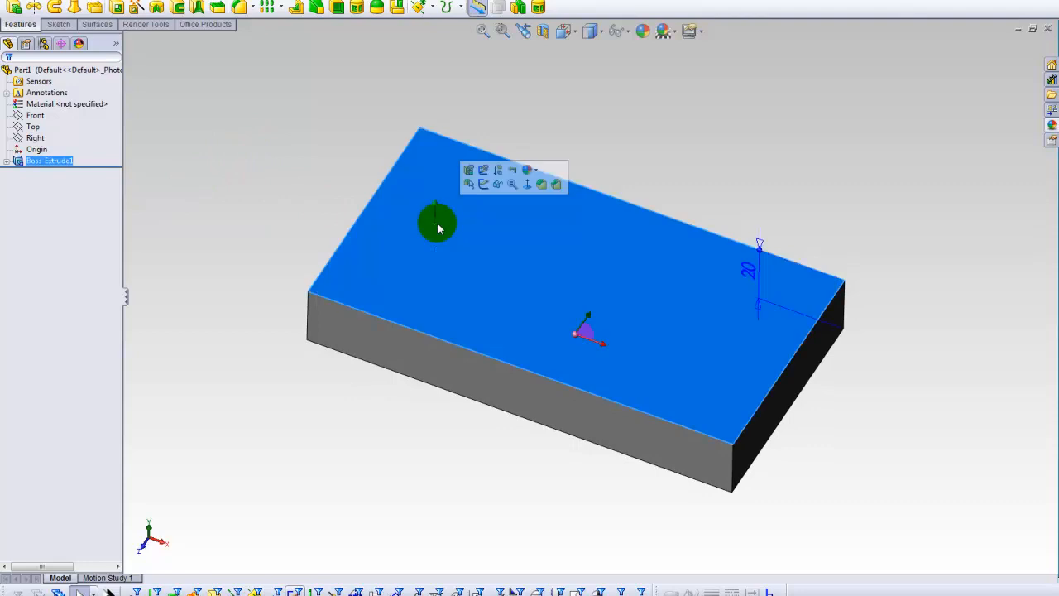
pyautogui.click(468, 184)
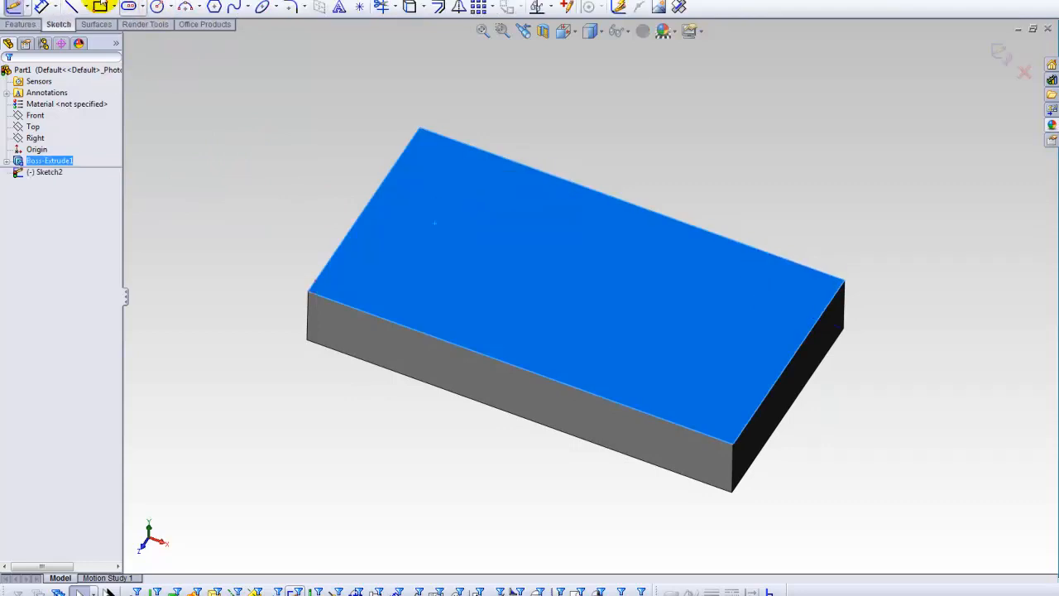
pyautogui.click(132, 7)
pyautogui.moveTo(402, 226)
pyautogui.mouseDown()
pyautogui.moveTo(407, 204)
pyautogui.moveTo(439, 245)
pyautogui.moveTo(524, 191)
pyautogui.mouseUp()
pyautogui.rightClick(579, 153)
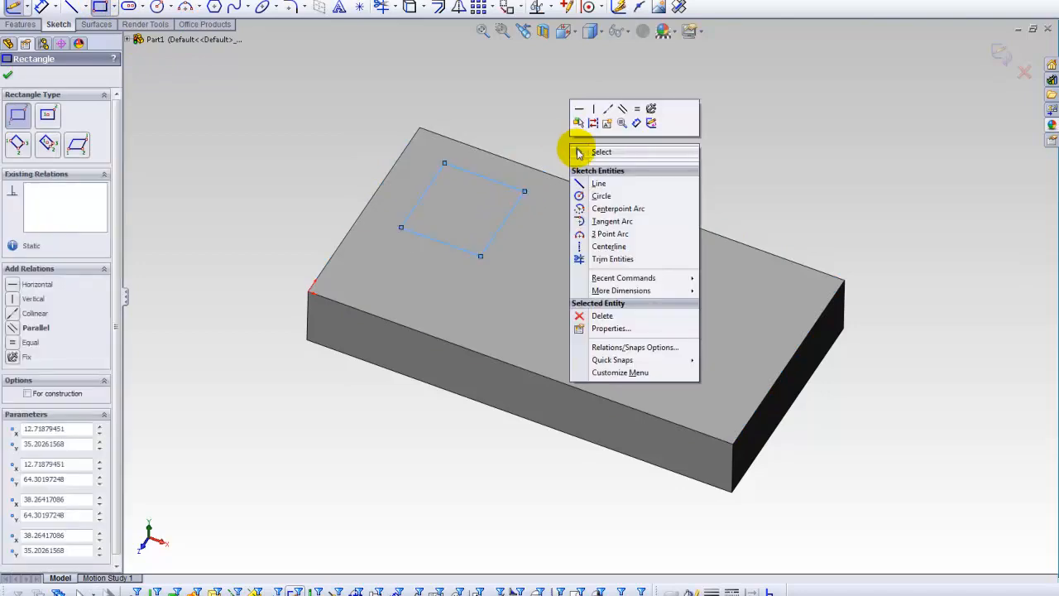
pyautogui.click(579, 153)
pyautogui.keyDown('ctrl'); pyautogui.moveTo(363, 145); pyautogui.dragTo(330, 167, button='middle'); pyautogui.keyUp('ctrl')
pyautogui.moveTo(263, 150); pyautogui.dragTo(72, 63, button='middle')
# Extrude the small rectangle upward into a tall block standing on the base.
pyautogui.click(20, 24)
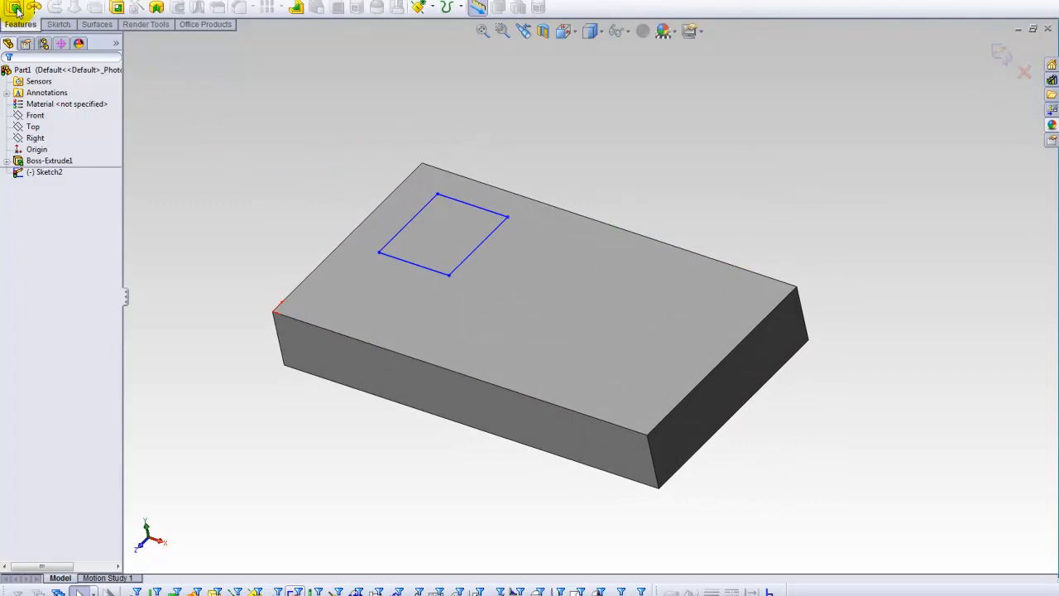
pyautogui.click(14, 7)
pyautogui.moveTo(431, 150); pyautogui.dragTo(395, 104)
pyautogui.moveTo(558, 129); pyautogui.dragTo(524, 163, button='middle')
# Examine the tall block's inward-facing side, its upper edge and the base's upper face where a fillet could join them.
pyautogui.click(471, 203)
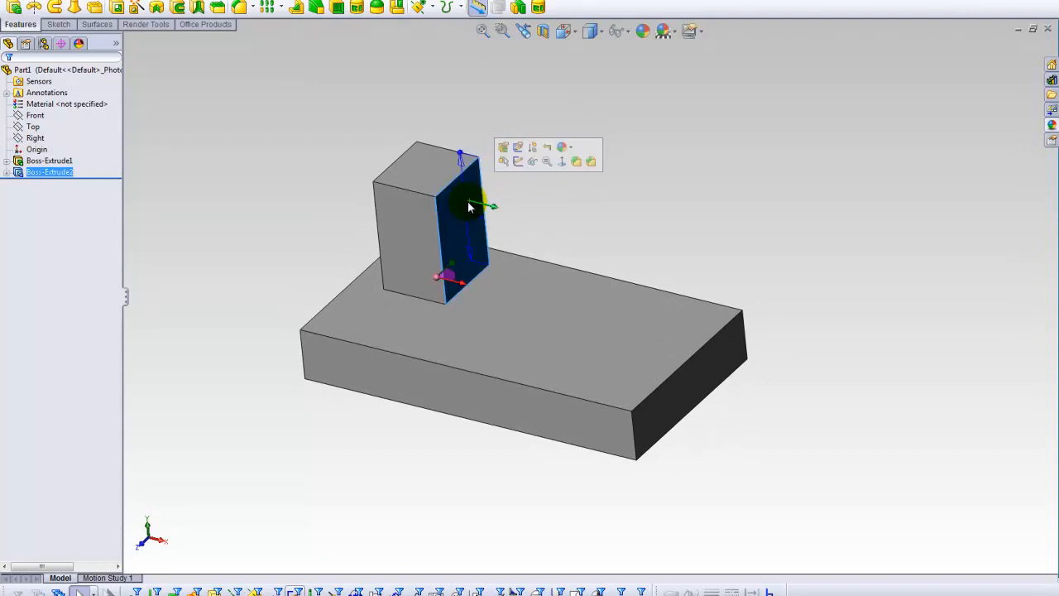
pyautogui.moveTo(528, 274); pyautogui.dragTo(522, 307, button='middle')
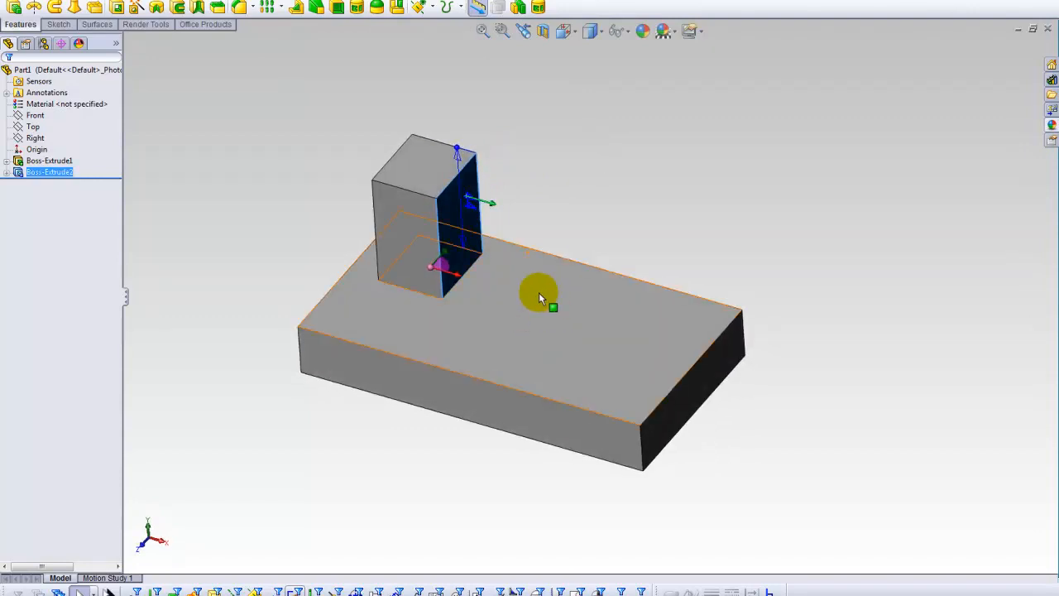
pyautogui.keyDown('ctrl'); pyautogui.click(539, 293); pyautogui.keyUp('ctrl')
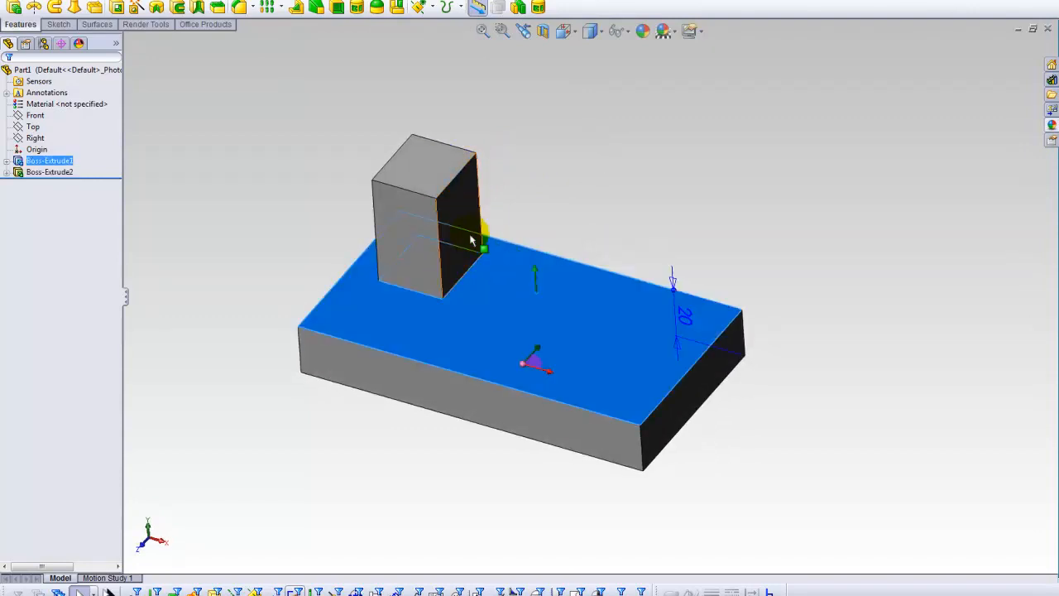
pyautogui.moveTo(568, 323); pyautogui.dragTo(657, 307, button='middle')
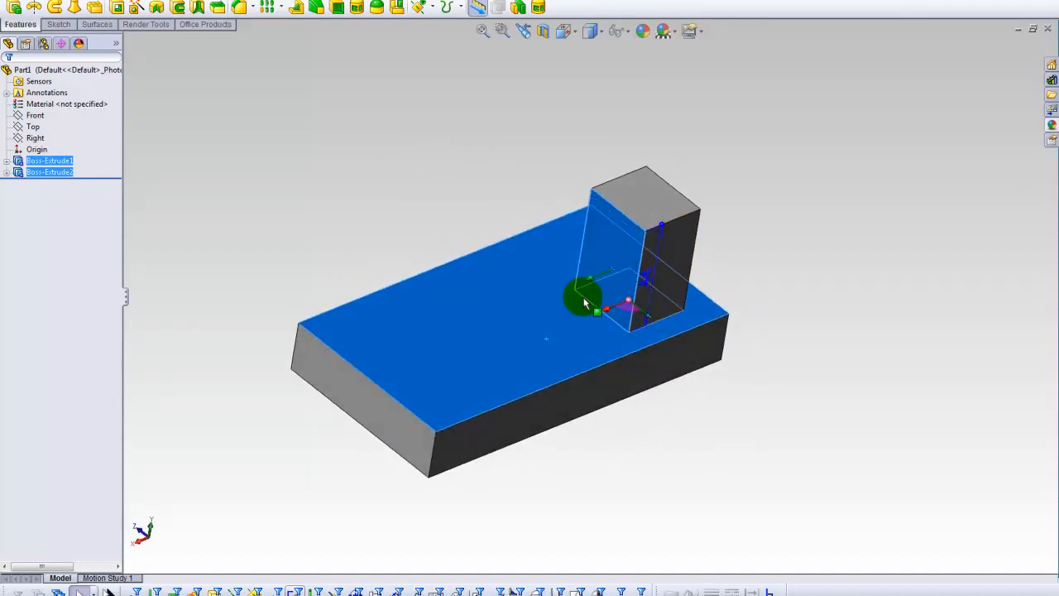
pyautogui.press('Escape')
pyautogui.click(594, 259)
pyautogui.click(525, 314)
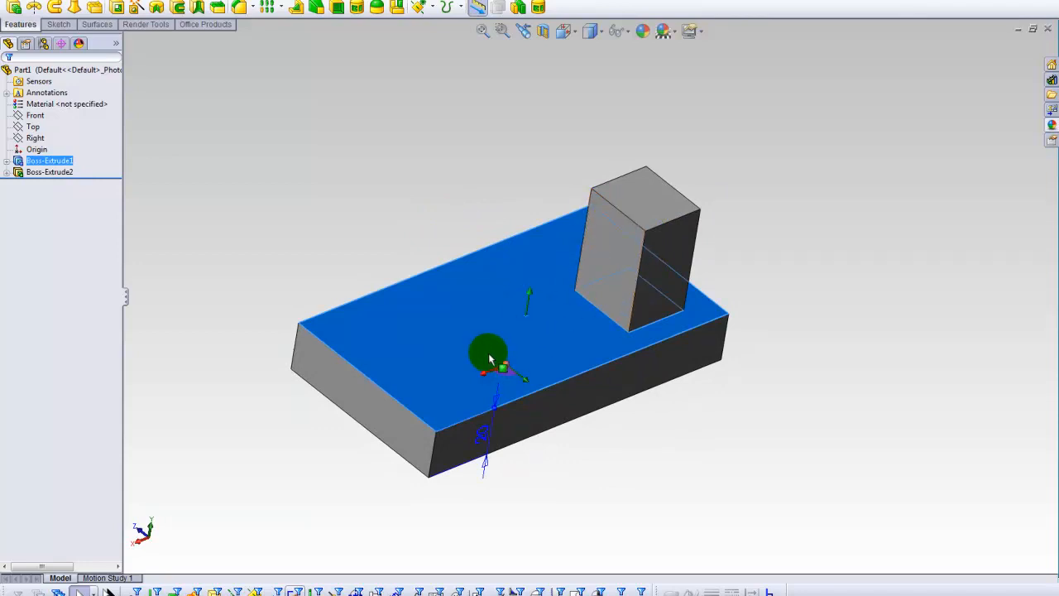
pyautogui.click(611, 209)
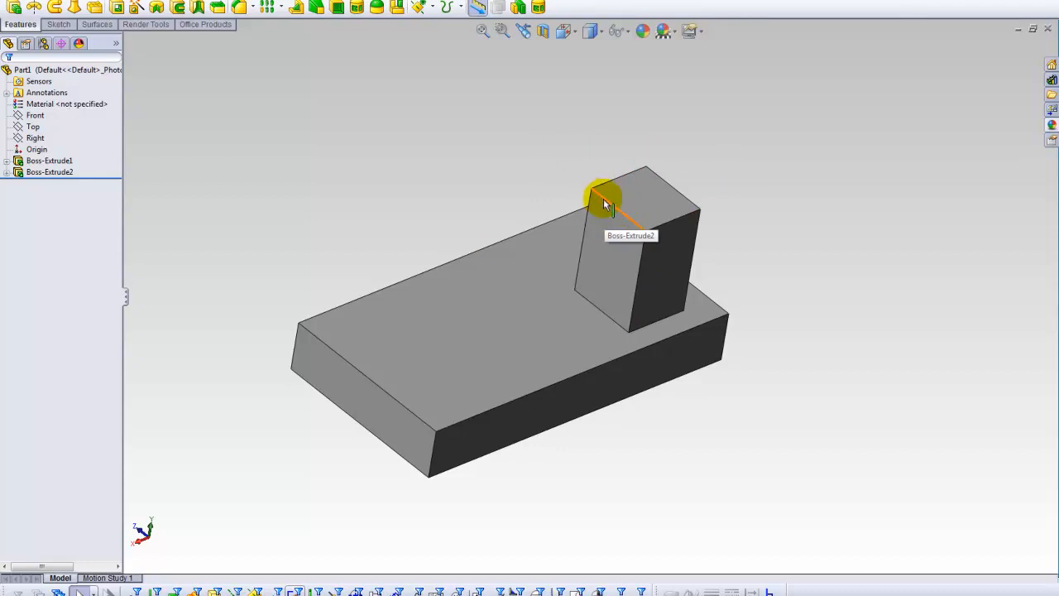
# Set up a face fillet between the tall block's inward-facing side and the base's upper face.
pyautogui.keyDown('ctrl'); pyautogui.moveTo(459, 183); pyautogui.dragTo(376, 120, button='middle'); pyautogui.keyUp('ctrl')
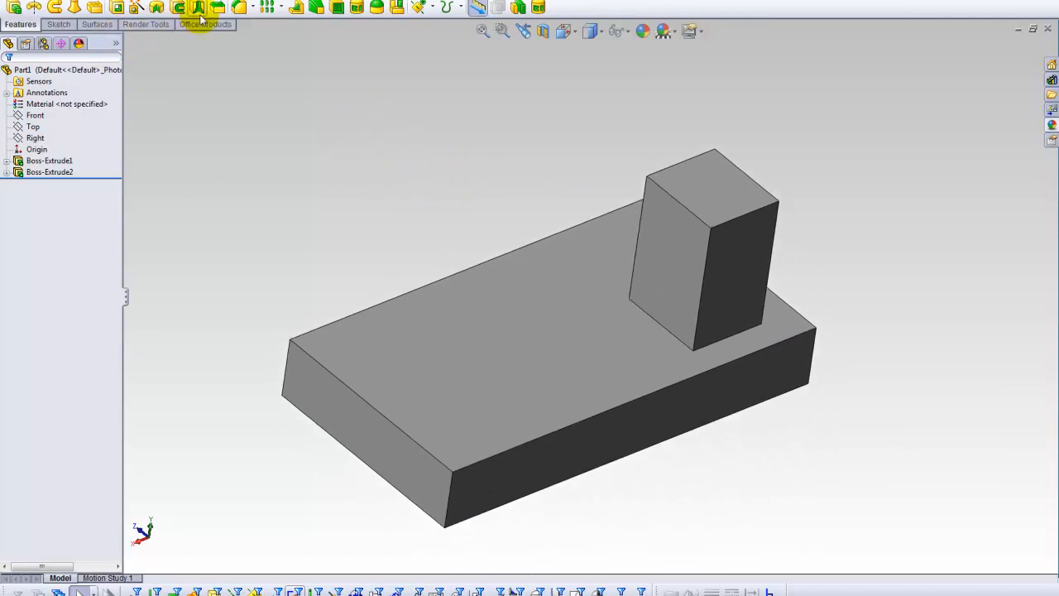
pyautogui.click(239, 9)
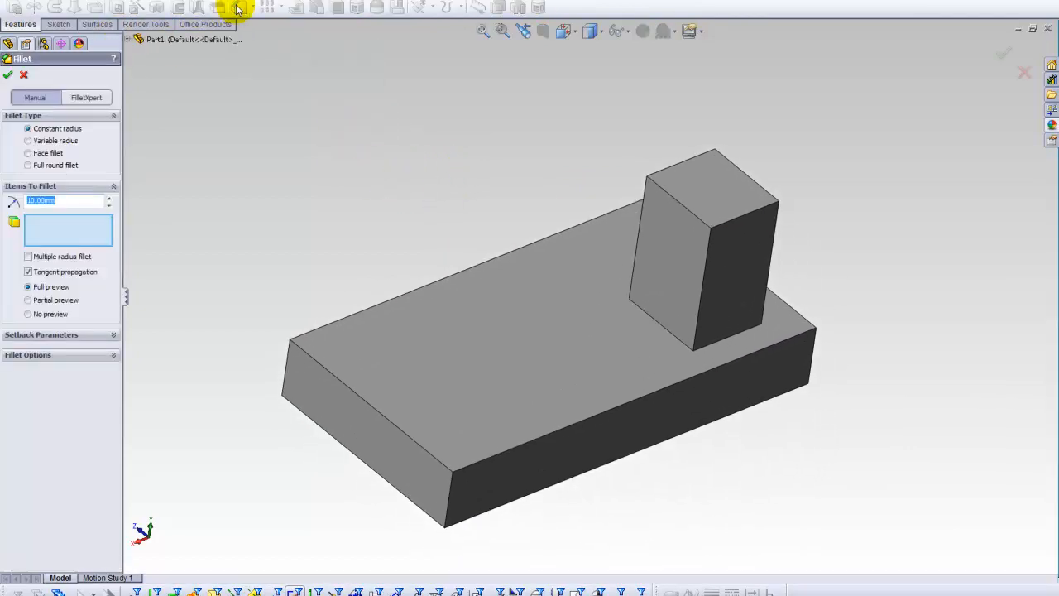
pyautogui.keyDown('ctrl'); pyautogui.moveTo(259, 257); pyautogui.dragTo(244, 232, button='middle'); pyautogui.keyUp('ctrl')
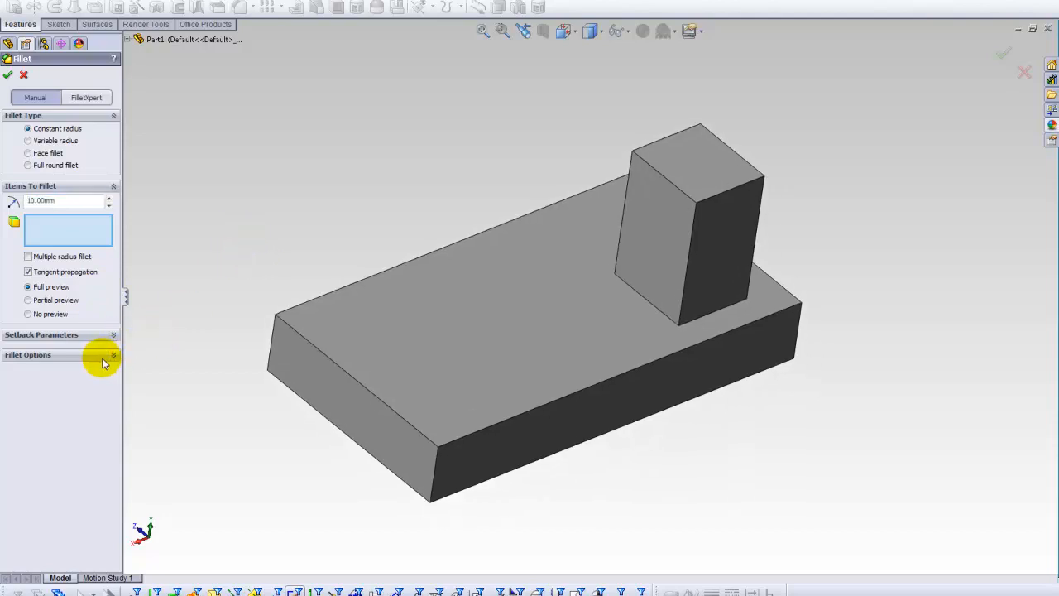
pyautogui.click(103, 358)
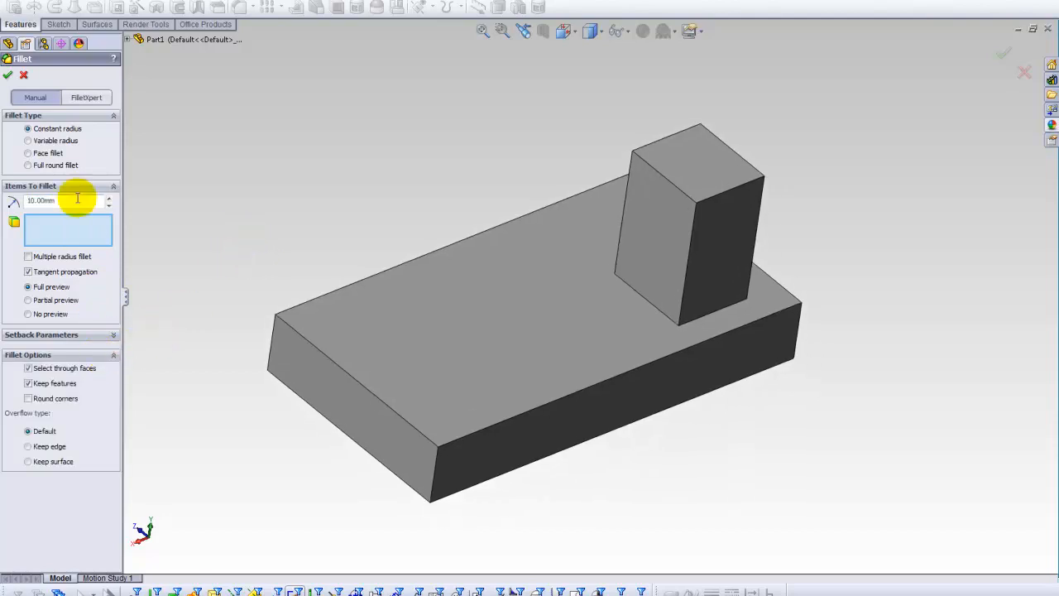
pyautogui.click(49, 156)
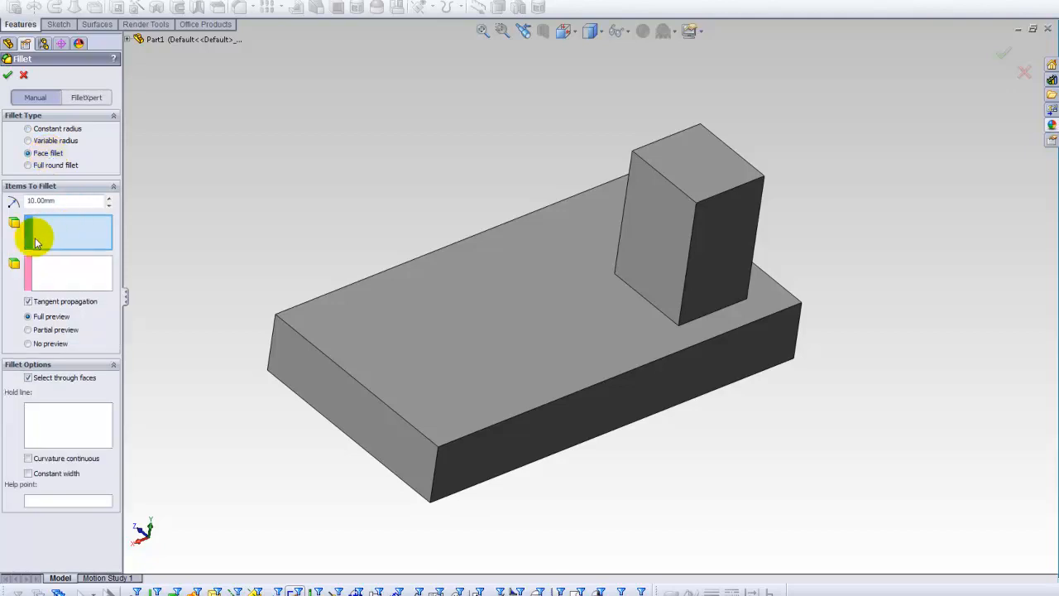
pyautogui.click(658, 207)
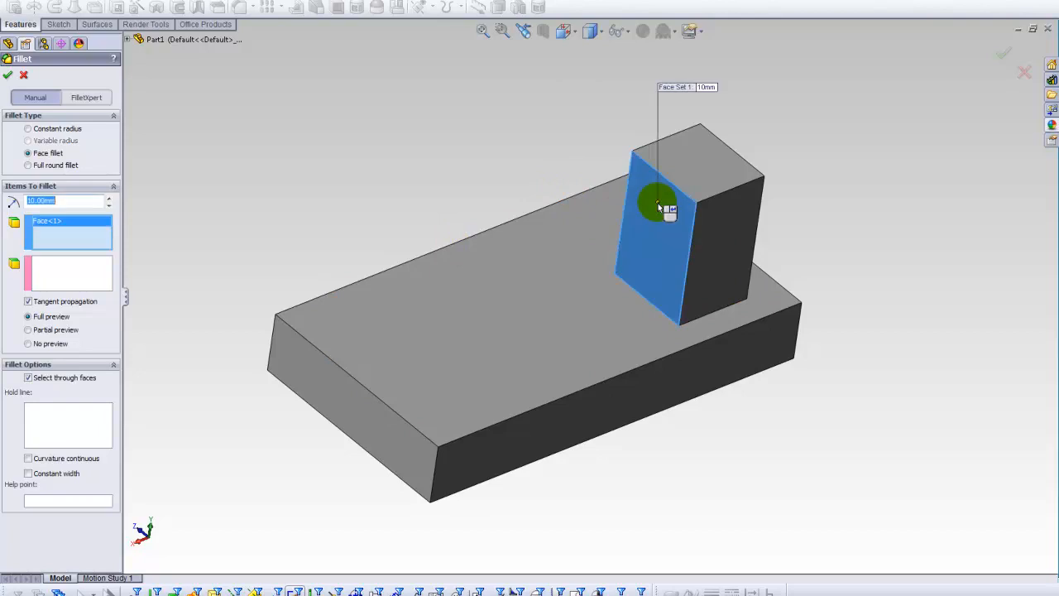
pyautogui.click(75, 276)
pyautogui.click(529, 294)
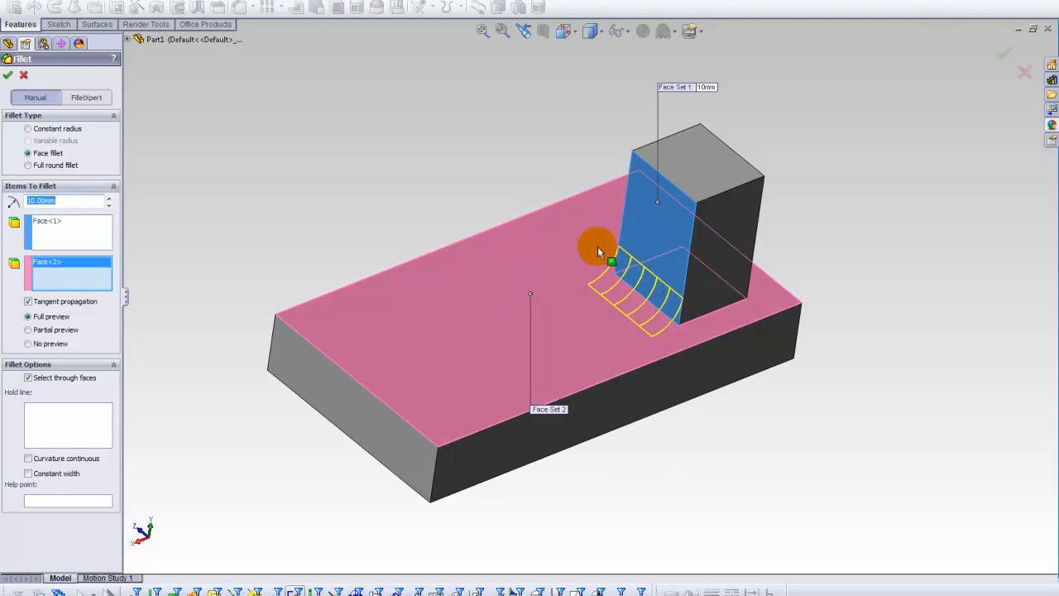
# Set the face fillet's radius to 30 mm.
pyautogui.click(108, 198)
pyautogui.click(108, 198)
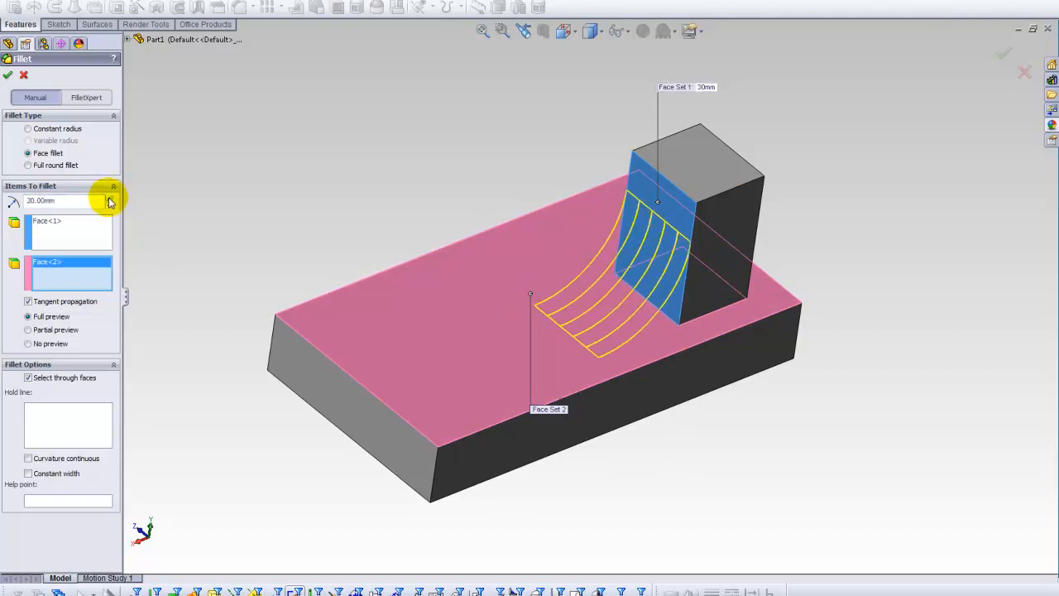
pyautogui.doubleClick(62, 202)
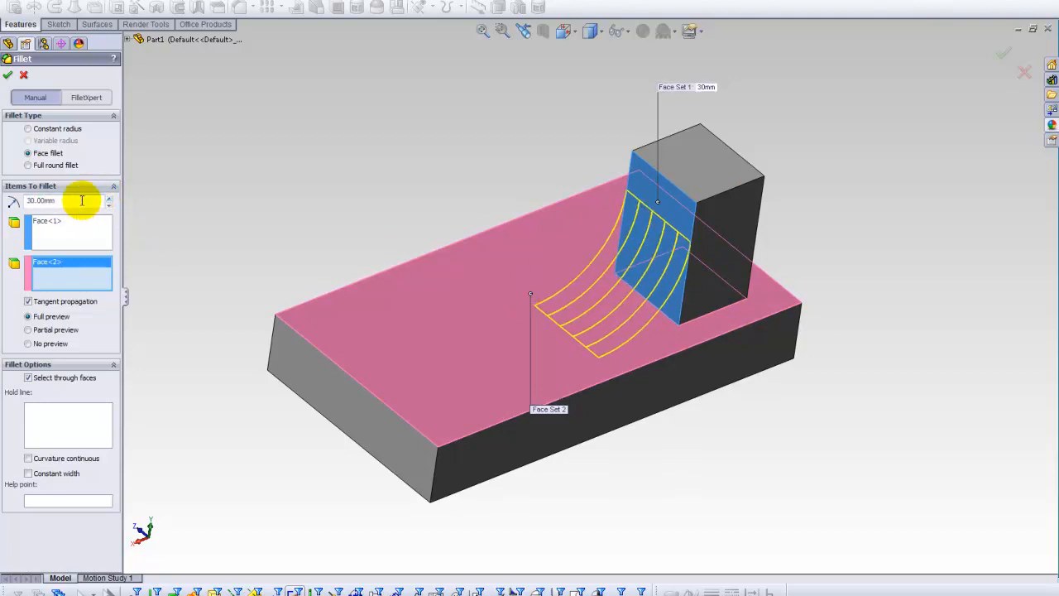
# Use the upper edge of the tall block's filleted side as the hold line and create the face fillet.
pyautogui.click(67, 434)
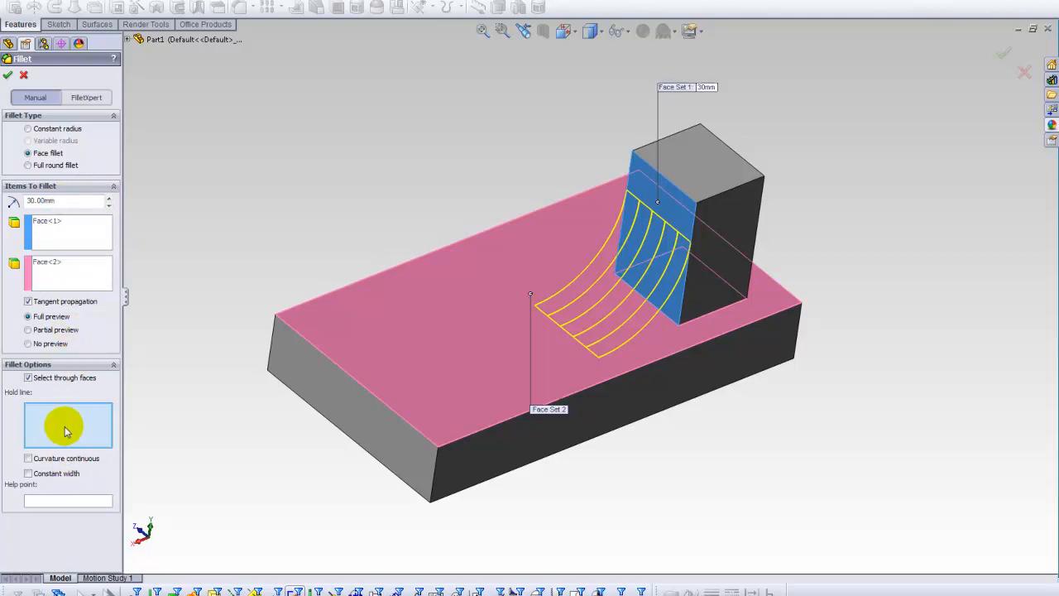
pyautogui.click(643, 158)
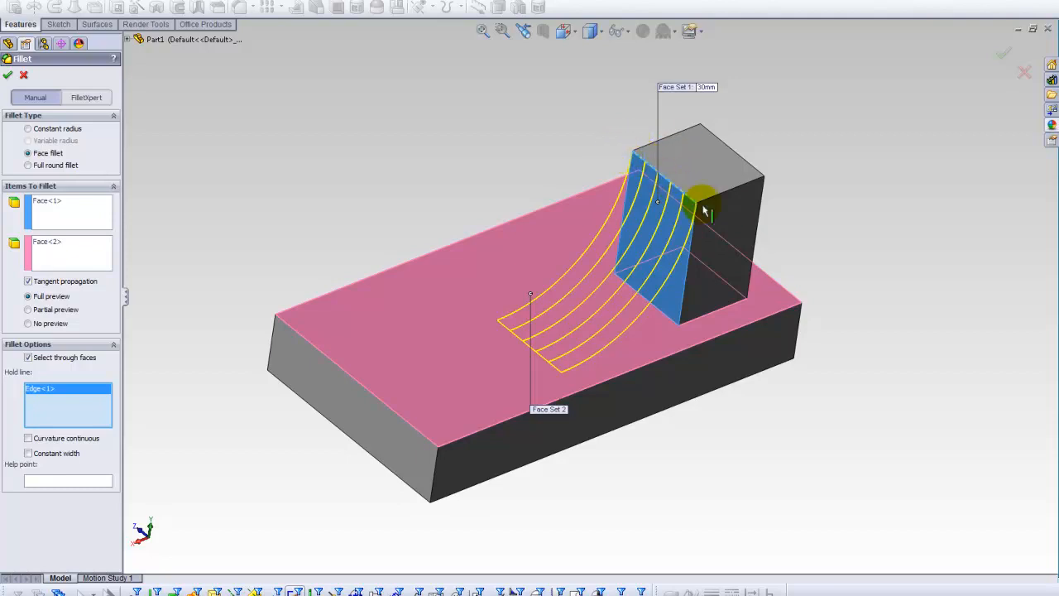
pyautogui.click(7, 75)
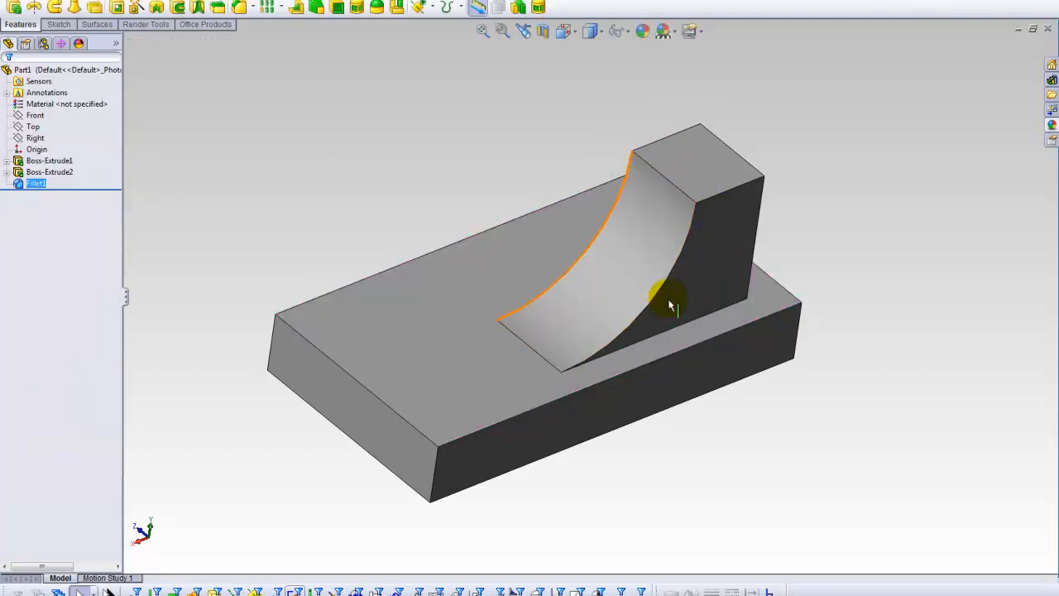
# Examine the curved face fillet and its transition into the base from several angles.
pyautogui.moveTo(568, 323); pyautogui.dragTo(532, 180, button='middle')
pyautogui.keyDown('ctrl'); pyautogui.moveTo(578, 306); pyautogui.dragTo(570, 290, button='middle'); pyautogui.keyUp('ctrl')
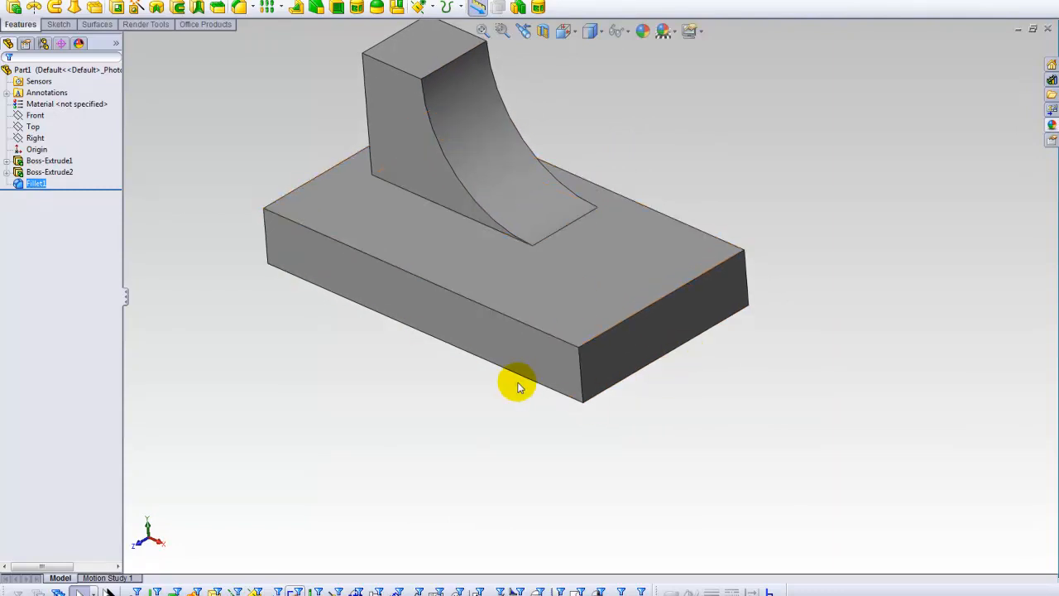
pyautogui.keyDown('ctrl'); pyautogui.moveTo(518, 388); pyautogui.dragTo(518, 385, button='middle'); pyautogui.keyUp('ctrl')
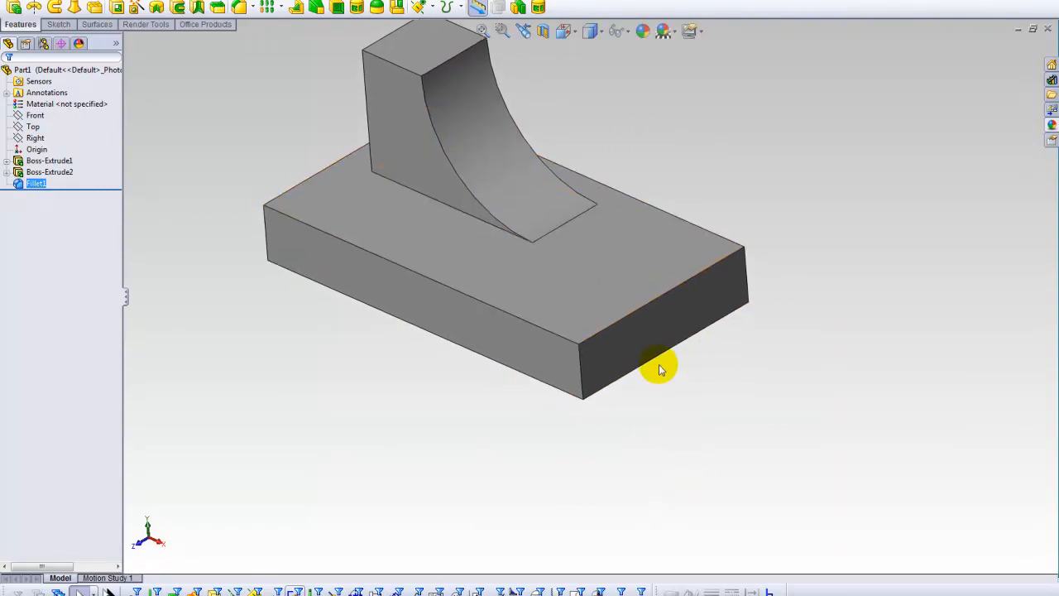
pyautogui.moveTo(531, 288); pyautogui.dragTo(548, 303, button='middle')
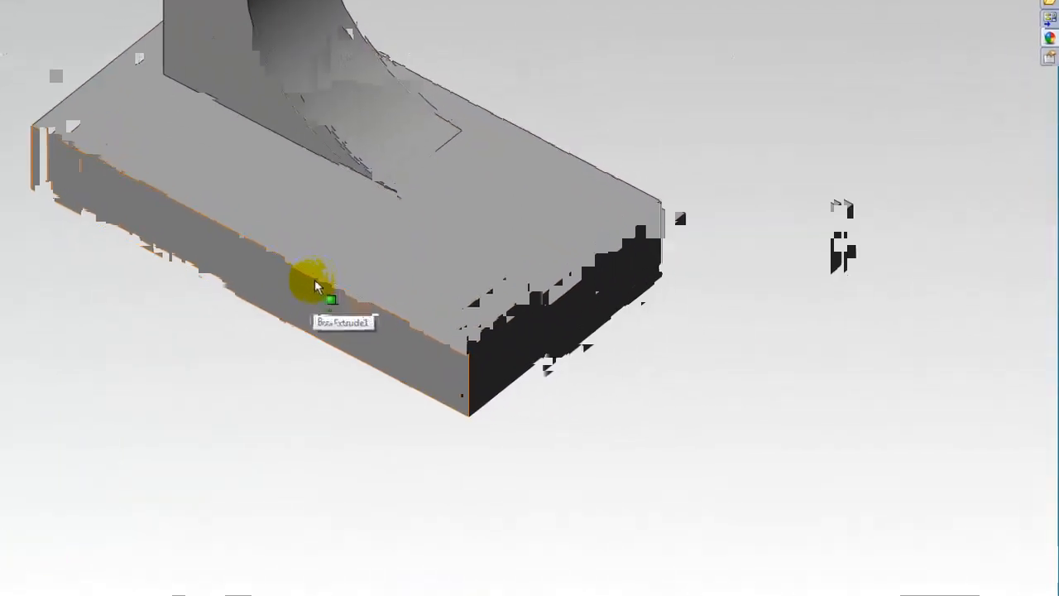
pyautogui.moveTo(504, 329); pyautogui.dragTo(394, 306, button='middle')
pyautogui.moveTo(364, 267); pyautogui.dragTo(425, 321, button='middle')
pyautogui.moveTo(461, 276); pyautogui.dragTo(556, 286, button='middle')
pyautogui.keyDown('ctrl'); pyautogui.moveTo(691, 301); pyautogui.dragTo(709, 317, button='middle'); pyautogui.keyUp('ctrl')
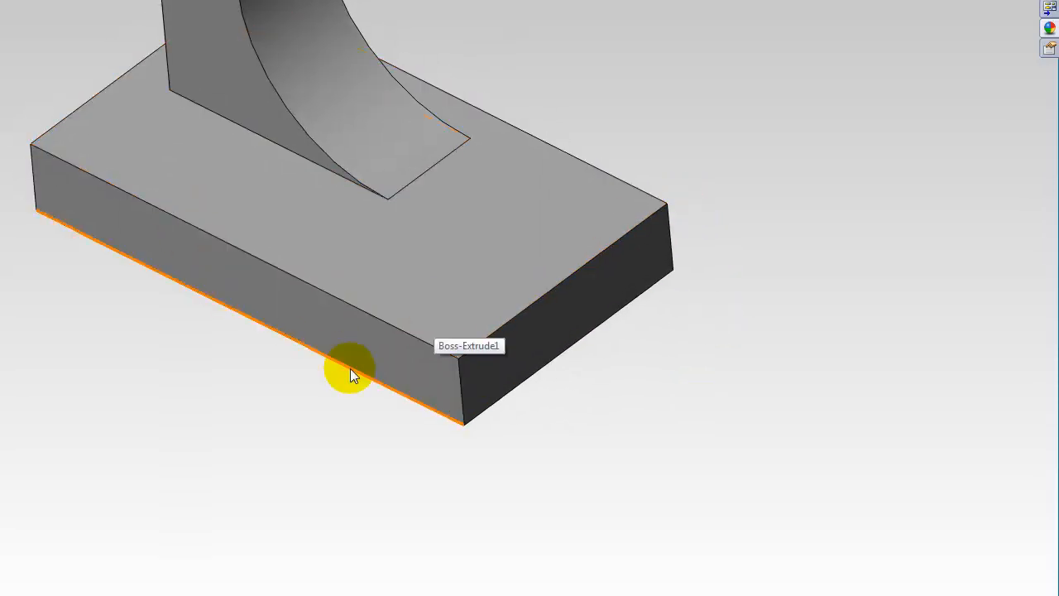
pyautogui.keyDown('ctrl'); pyautogui.moveTo(618, 329); pyautogui.dragTo(593, 339, button='middle'); pyautogui.keyUp('ctrl')
pyautogui.keyDown('ctrl'); pyautogui.moveTo(548, 179); pyautogui.dragTo(540, 204, button='middle'); pyautogui.keyUp('ctrl')
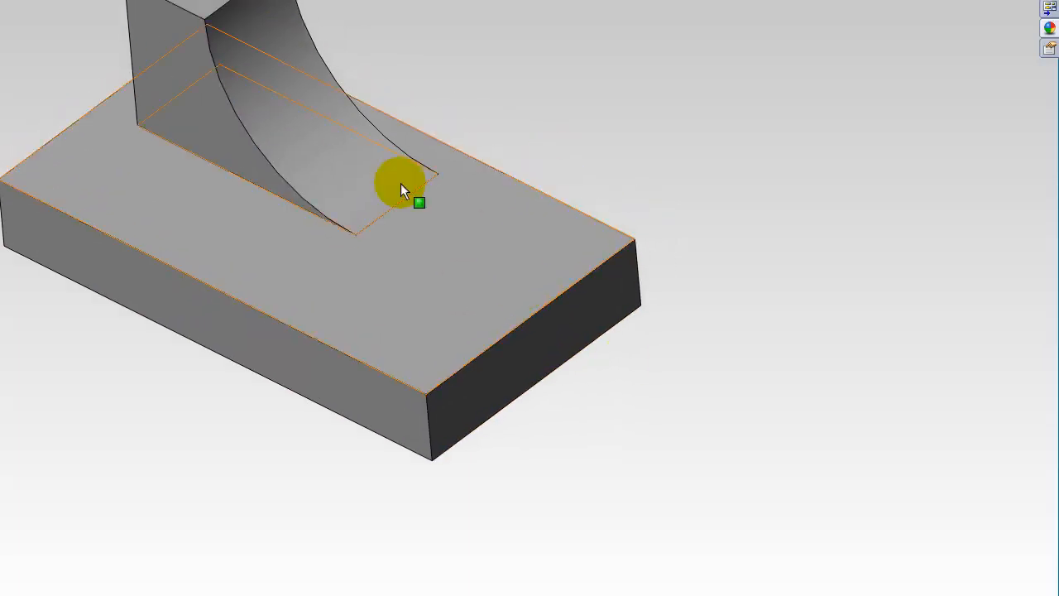
# Sketch a rectangle on the base's upper face, overlapping the front corner farthest from the standing block and extending past both sides.
pyautogui.keyDown('ctrl'); pyautogui.moveTo(684, 135); pyautogui.dragTo(671, 136, button='middle'); pyautogui.keyUp('ctrl')
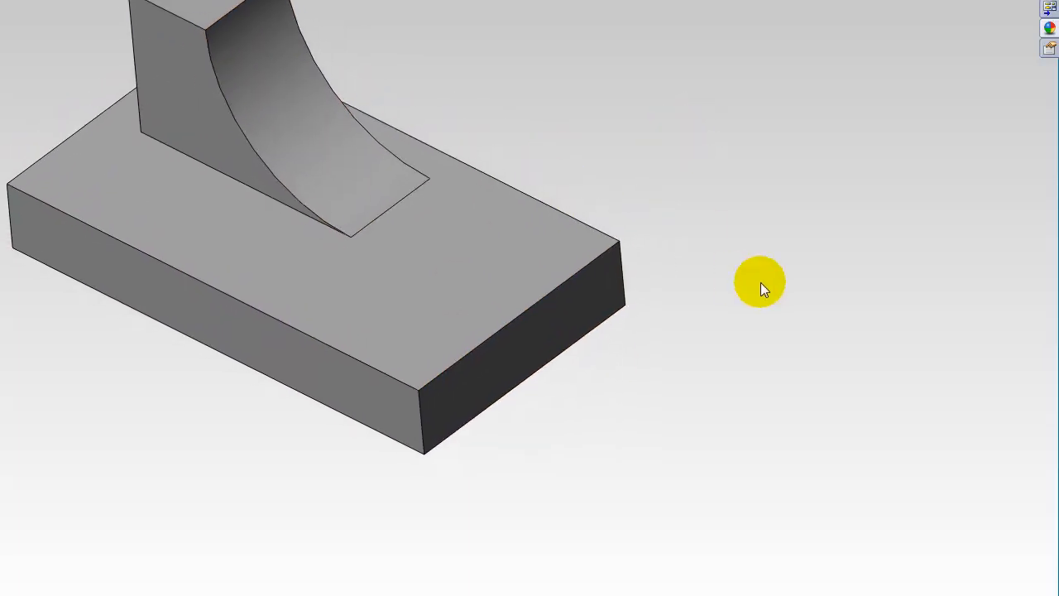
pyautogui.keyDown('ctrl'); pyautogui.moveTo(706, 400); pyautogui.dragTo(708, 390, button='middle'); pyautogui.keyUp('ctrl')
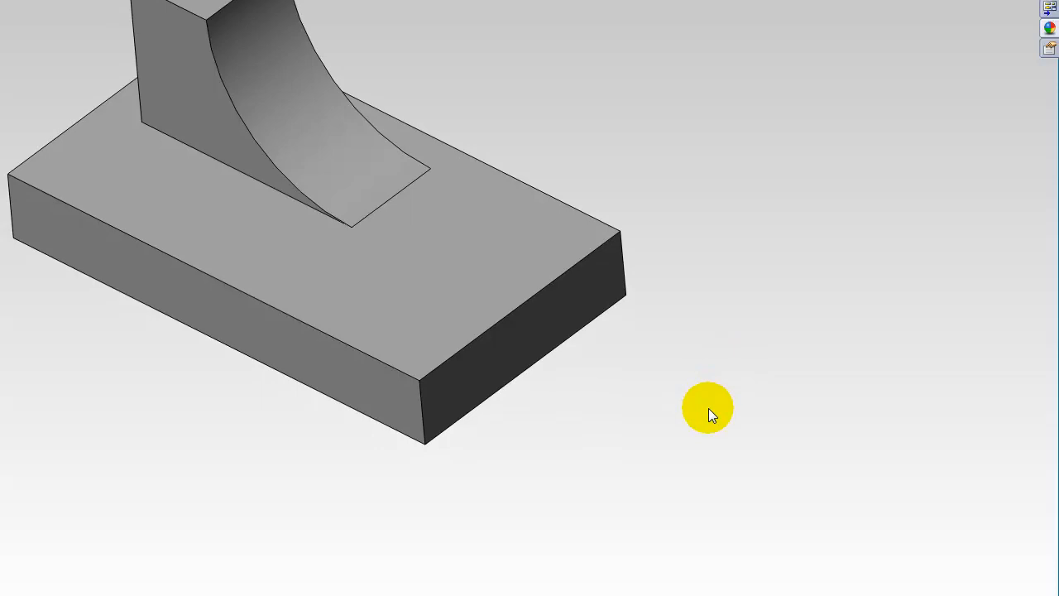
pyautogui.click(401, 325)
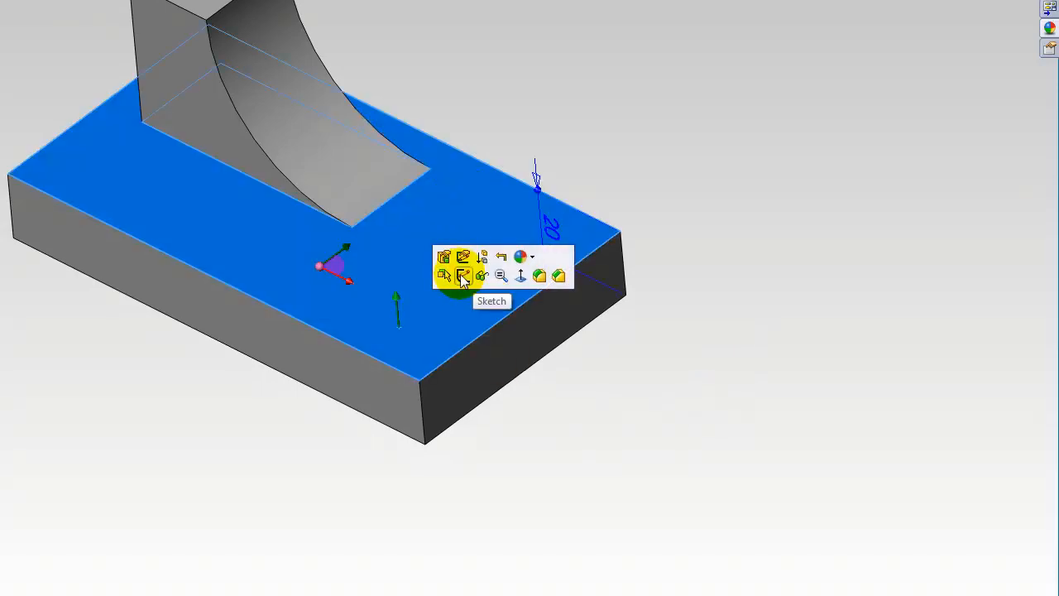
pyautogui.moveTo(257, 246); pyautogui.dragTo(276, 290, button='middle')
pyautogui.click(411, 0)
pyautogui.click(354, 83)
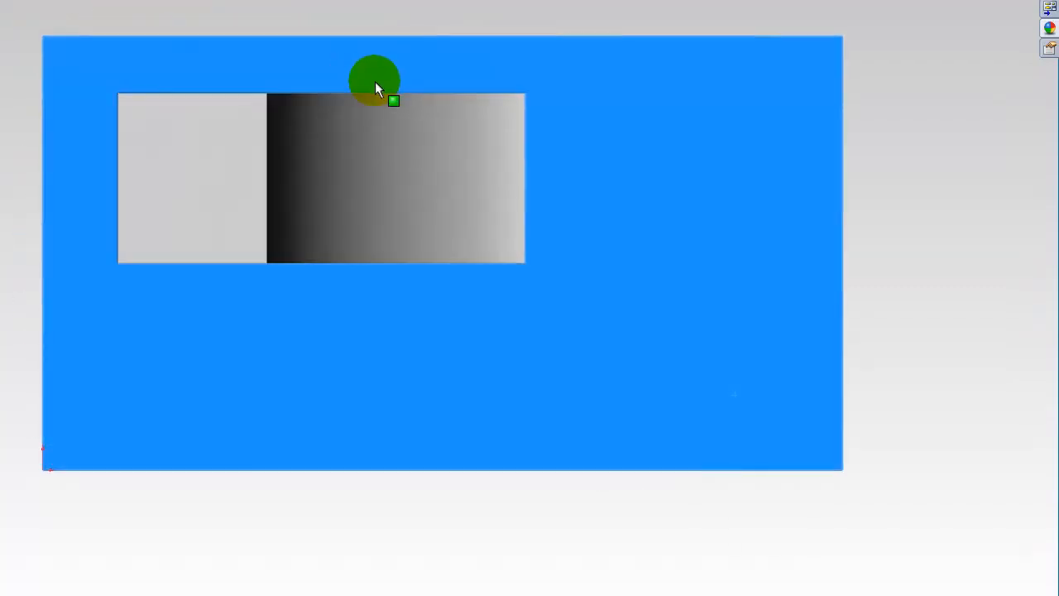
pyautogui.click(619, 146)
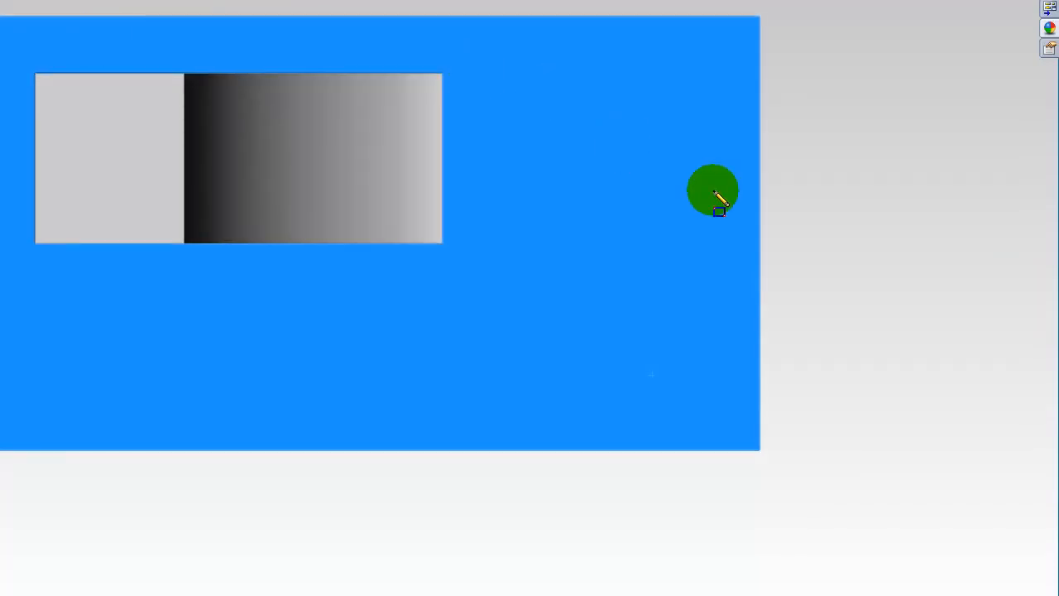
pyautogui.moveTo(890, 258); pyautogui.dragTo(341, 464)
pyautogui.rightClick(804, 177)
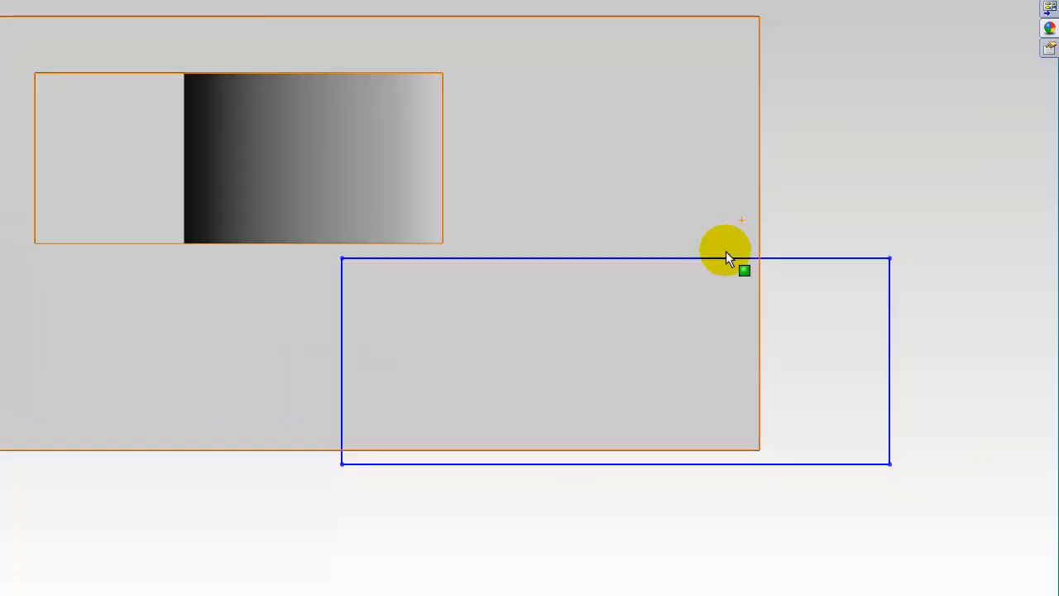
# Move the rectangle's two long edges outward from the block, leaving the outer edge about 93 mm long beyond the base.
pyautogui.moveTo(727, 258); pyautogui.dragTo(724, 324)
pyautogui.moveTo(802, 472); pyautogui.dragTo(813, 529)
pyautogui.moveTo(659, 495); pyautogui.dragTo(571, 265, button='middle')
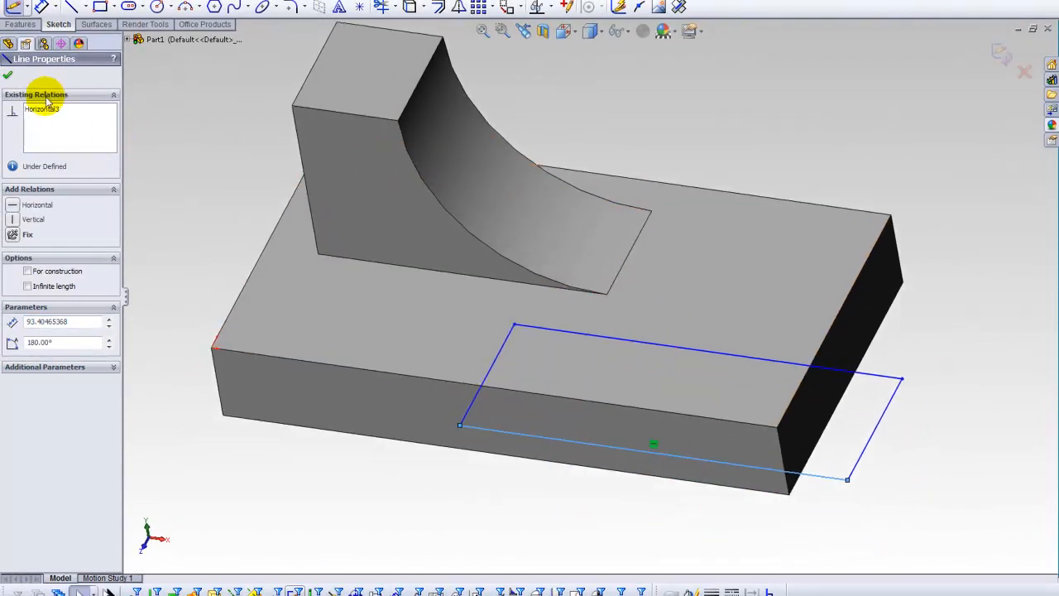
pyautogui.click(7, 75)
# Create a projection split line from the rectangle sketch on the base's two side faces that meet at the overlapped corner.
pyautogui.moveTo(331, 187)
pyautogui.mouseDown(button='middle')
pyautogui.moveTo(372, 208)
pyautogui.moveTo(562, 413)
pyautogui.moveTo(439, 345)
pyautogui.moveTo(463, 373)
pyautogui.moveTo(506, 352)
pyautogui.moveTo(550, 372)
pyautogui.mouseUp(button='middle')
pyautogui.click(434, 380)
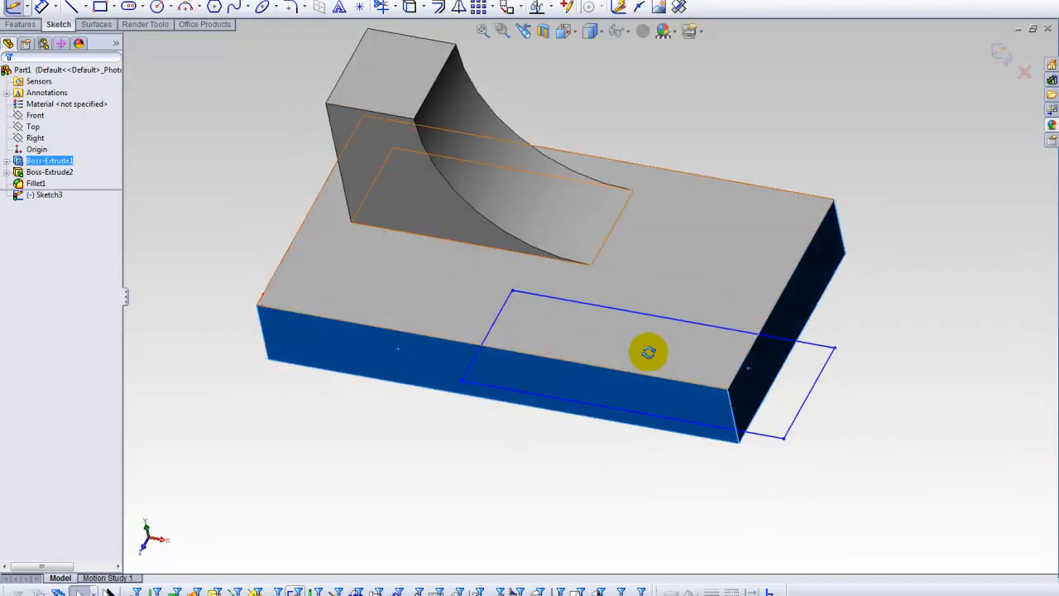
pyautogui.click(97, 24)
pyautogui.click(448, 7)
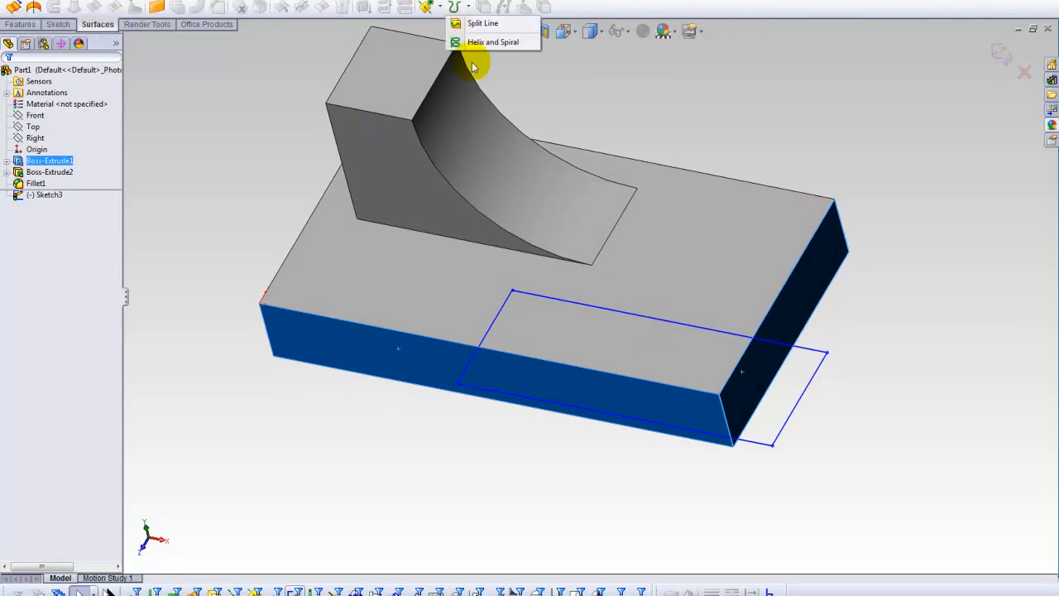
pyautogui.click(482, 19)
pyautogui.click(8, 74)
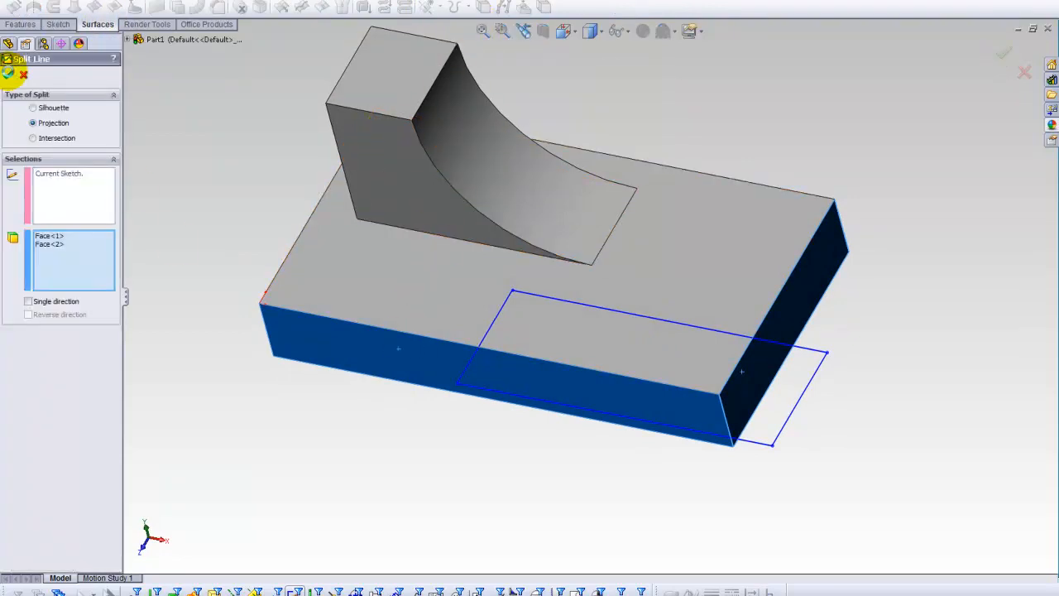
# Examine the separated faces and split edges on both sides of the base's corner.
pyautogui.click(480, 402)
pyautogui.moveTo(562, 433); pyautogui.dragTo(643, 373, button='middle')
pyautogui.click(626, 384)
pyautogui.click(589, 361)
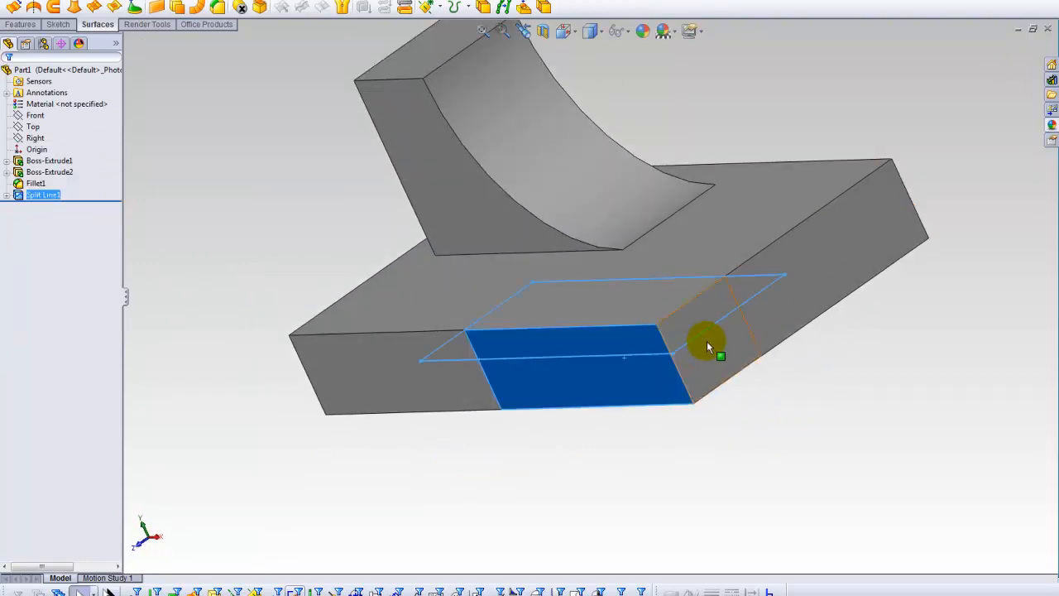
pyautogui.keyDown('ctrl'); pyautogui.click(706, 341); pyautogui.keyUp('ctrl')
pyautogui.moveTo(784, 453); pyautogui.dragTo(792, 421, button='middle')
pyautogui.click(823, 430)
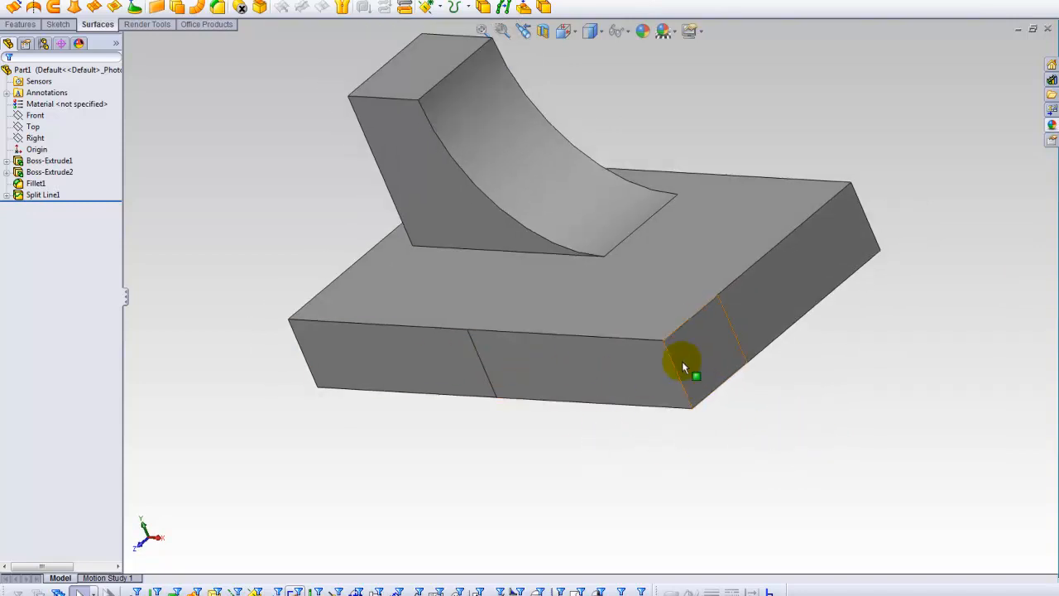
pyautogui.click(478, 361)
pyautogui.click(726, 315)
pyautogui.click(799, 432)
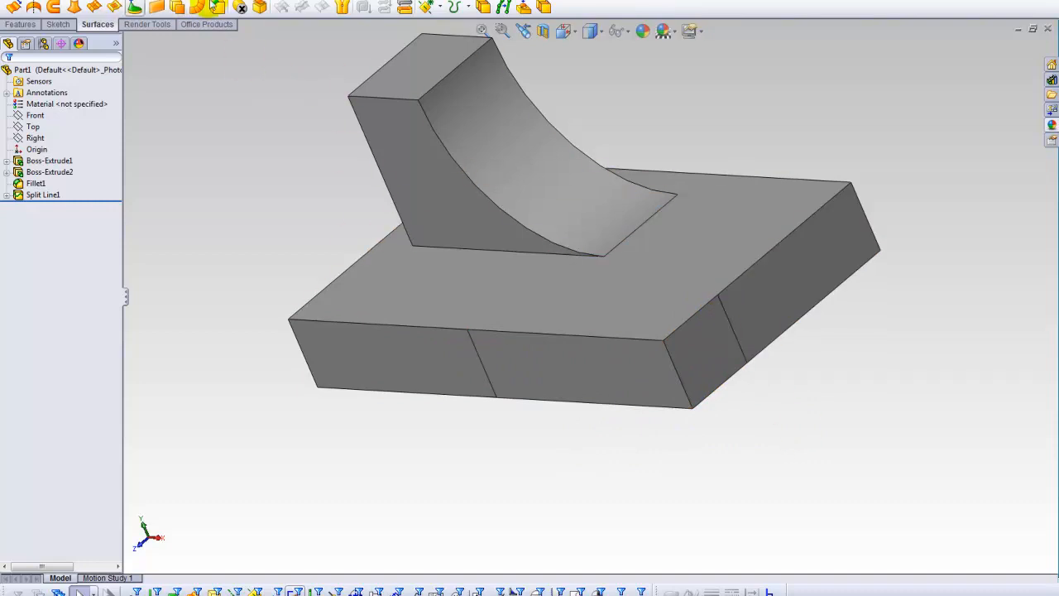
# Set up a face fillet between the two split faces at the base's corner with a 20 mm radius.
pyautogui.click(218, 8)
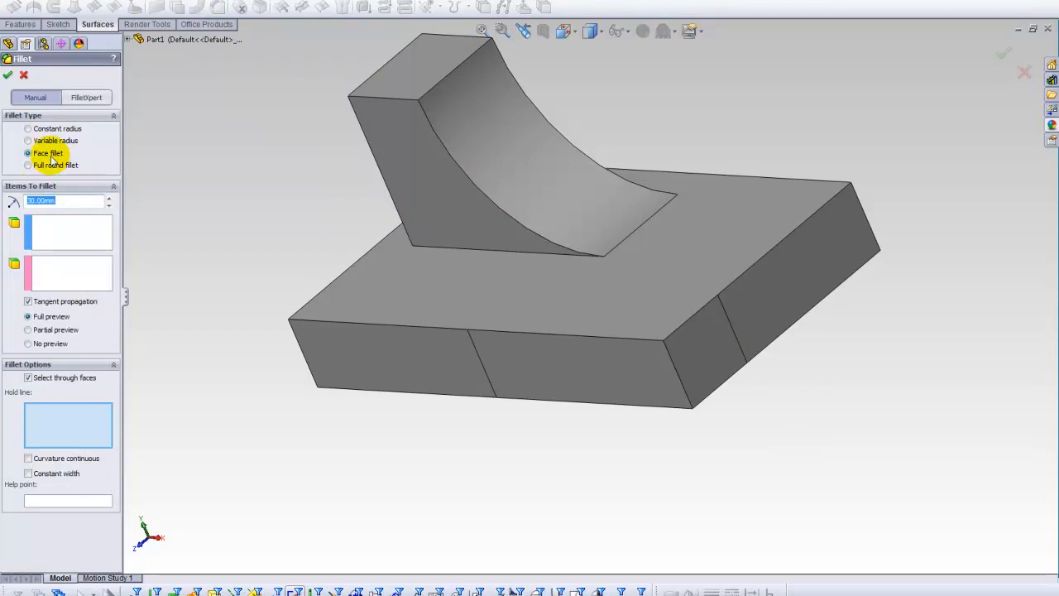
pyautogui.click(76, 228)
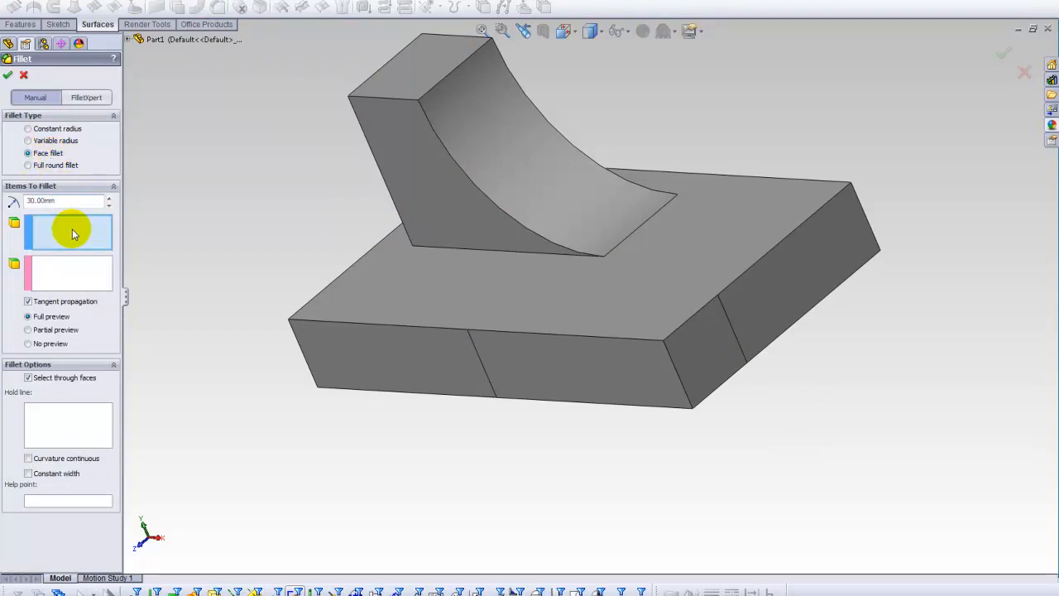
pyautogui.click(553, 356)
pyautogui.click(76, 274)
pyautogui.click(710, 330)
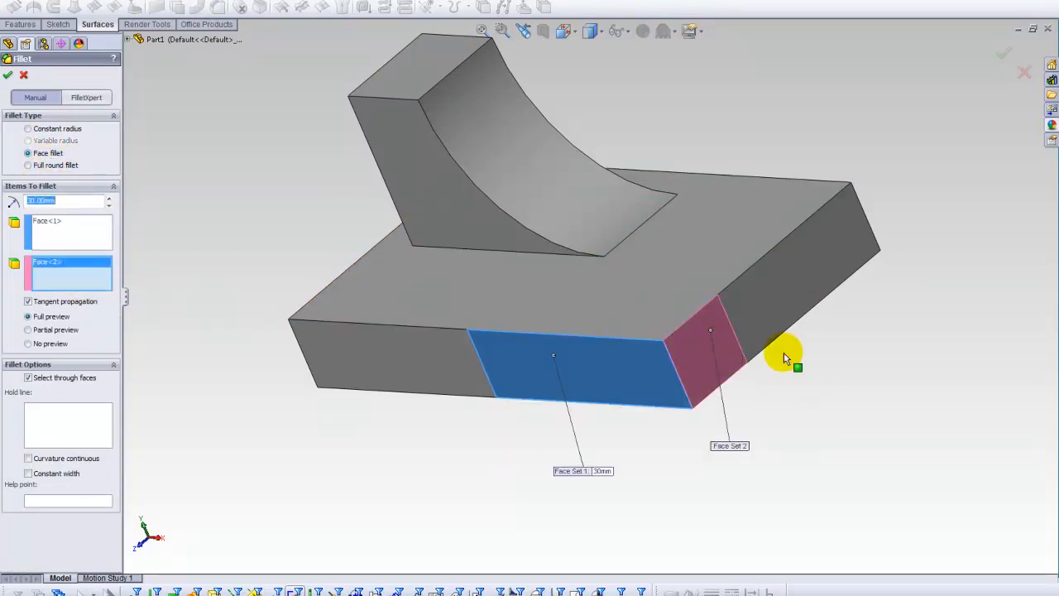
pyautogui.click(107, 205)
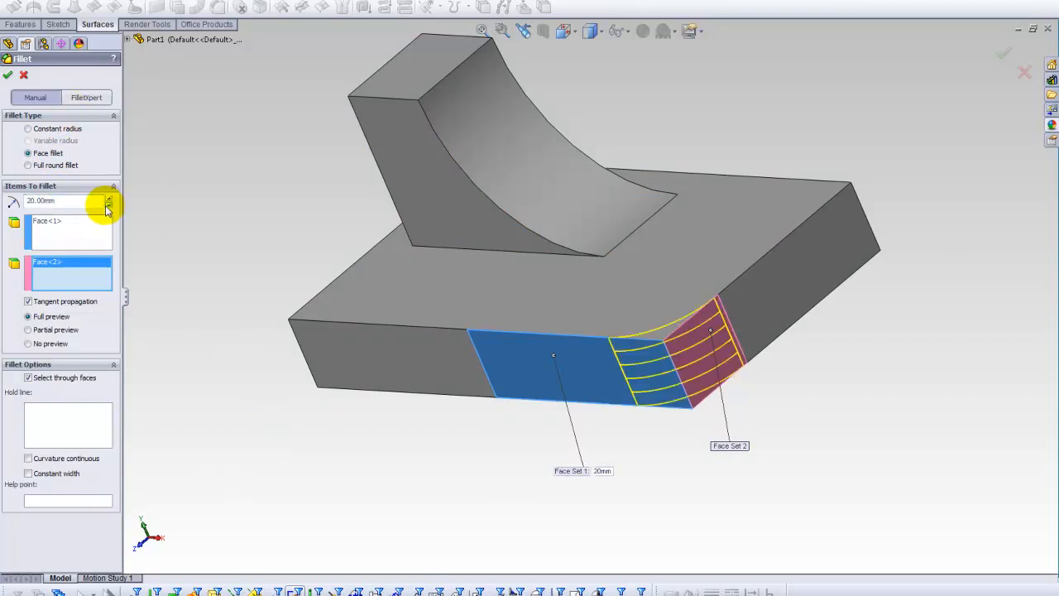
# Try the split edge on the base's long side as the face fillet's hold line.
pyautogui.click(68, 436)
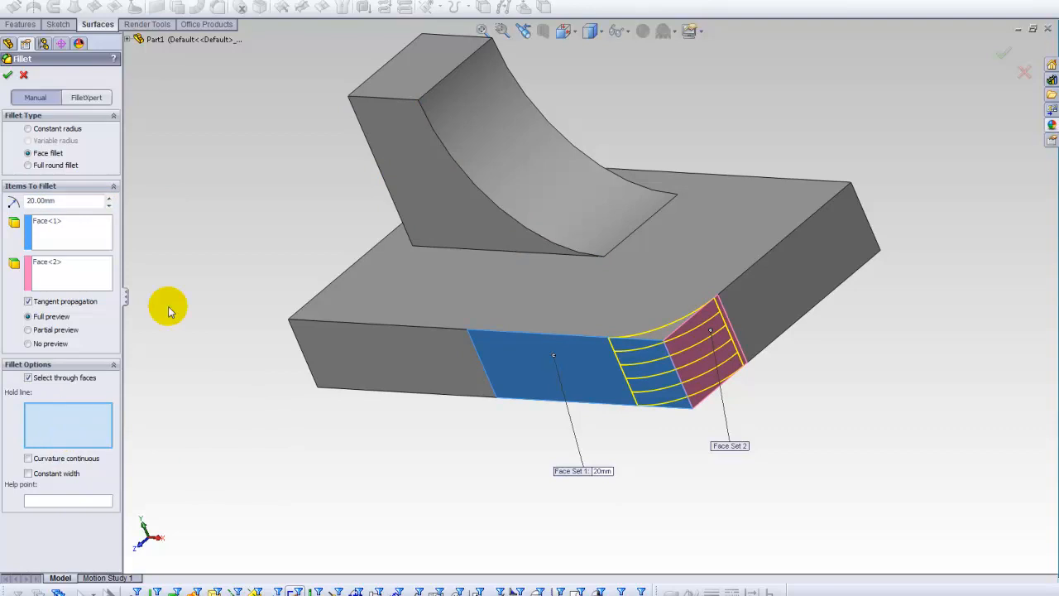
pyautogui.click(478, 357)
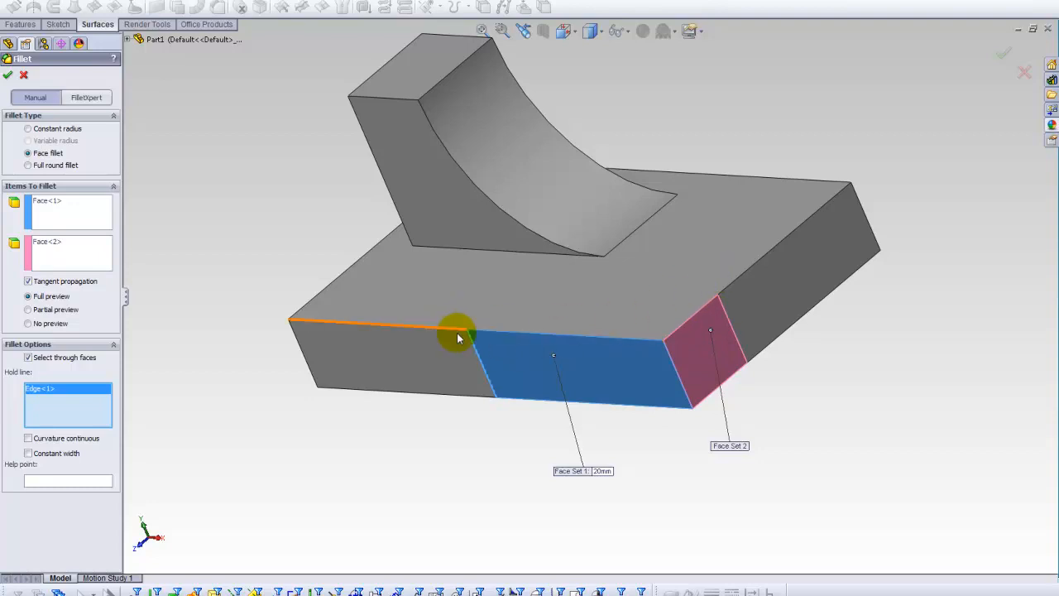
pyautogui.moveTo(589, 307); pyautogui.dragTo(585, 345, button='middle')
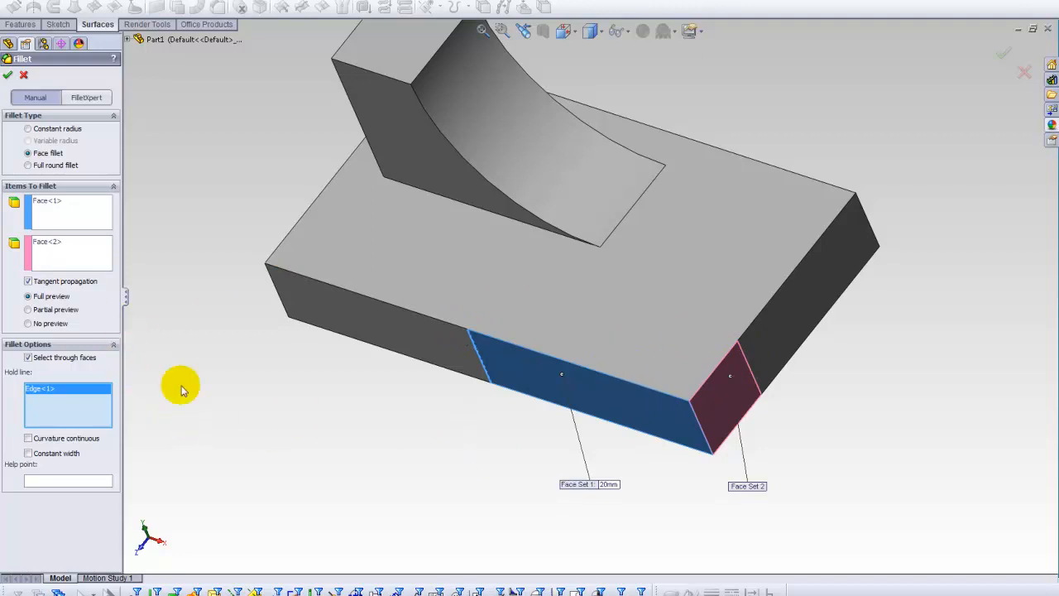
pyautogui.moveTo(413, 389)
pyautogui.mouseDown(button='middle')
pyautogui.moveTo(409, 367)
pyautogui.moveTo(416, 372)
pyautogui.mouseUp(button='middle')
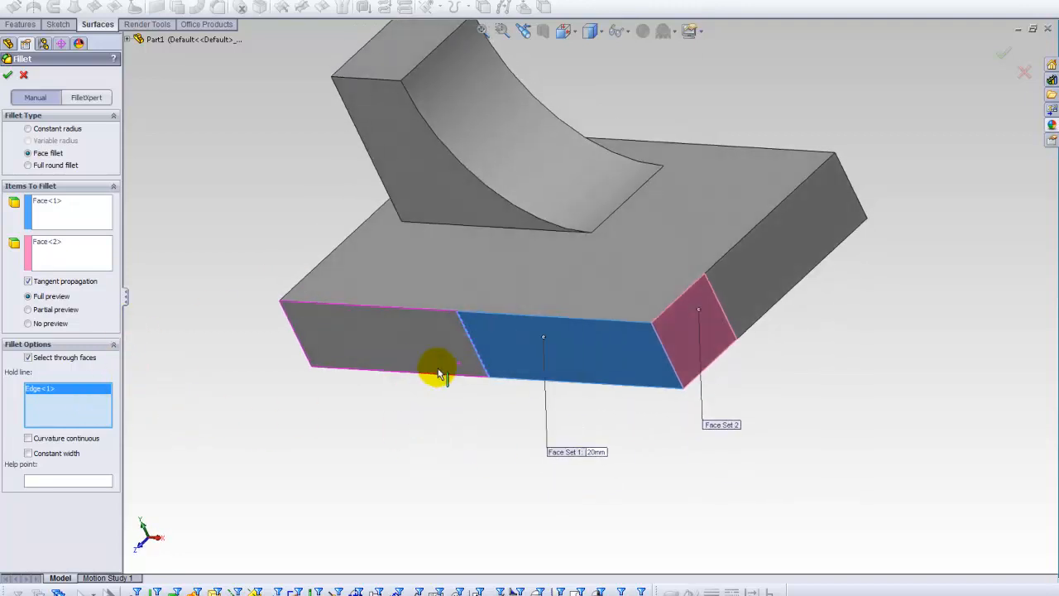
# Replace the hold line with the split edge on the base's short side.
pyautogui.rightClick(66, 411)
pyautogui.click(83, 416)
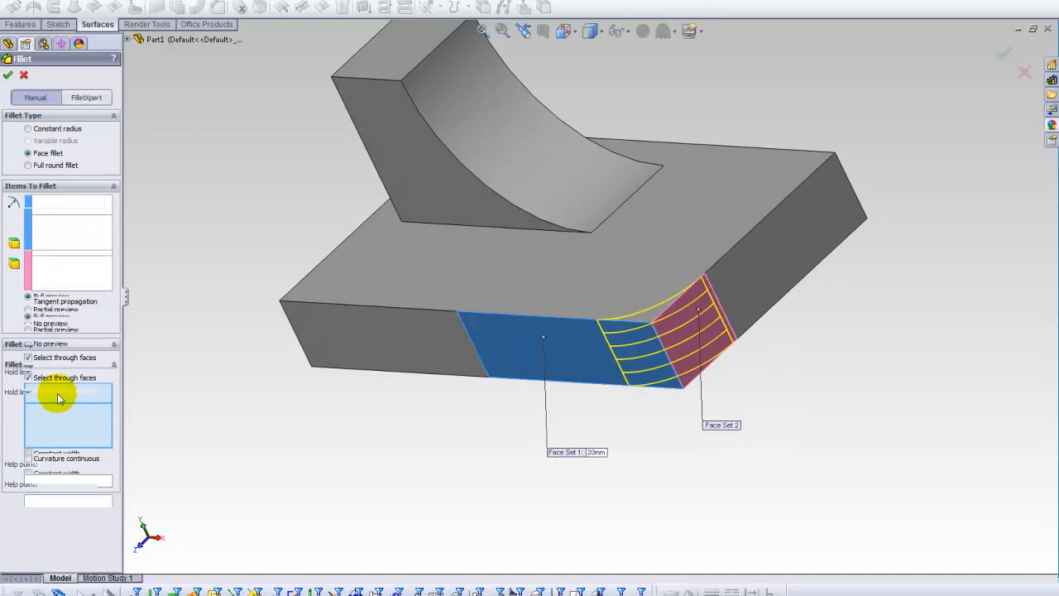
pyautogui.click(711, 289)
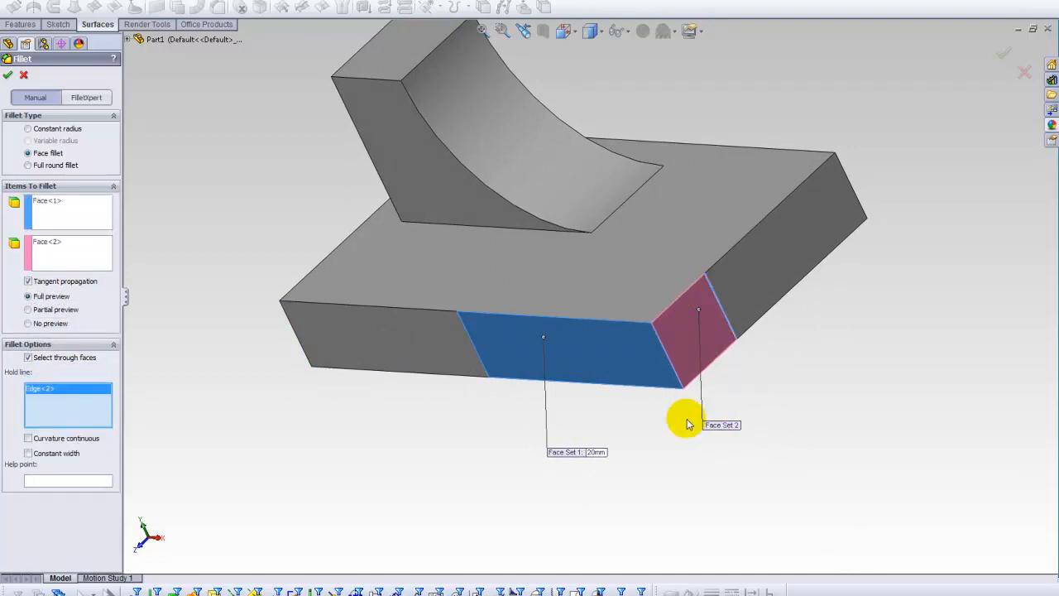
# Clear the hold line selection, inspect the fillet preview at the corner, and cancel the face fillet.
pyautogui.rightClick(73, 416)
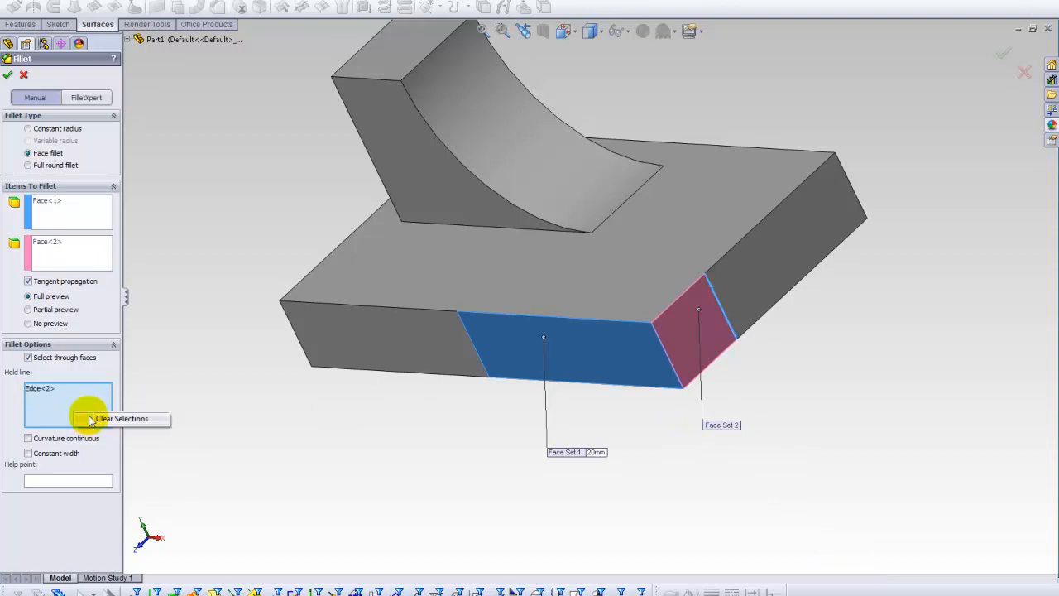
pyautogui.click(84, 418)
pyautogui.moveTo(520, 353); pyautogui.dragTo(553, 353, button='middle')
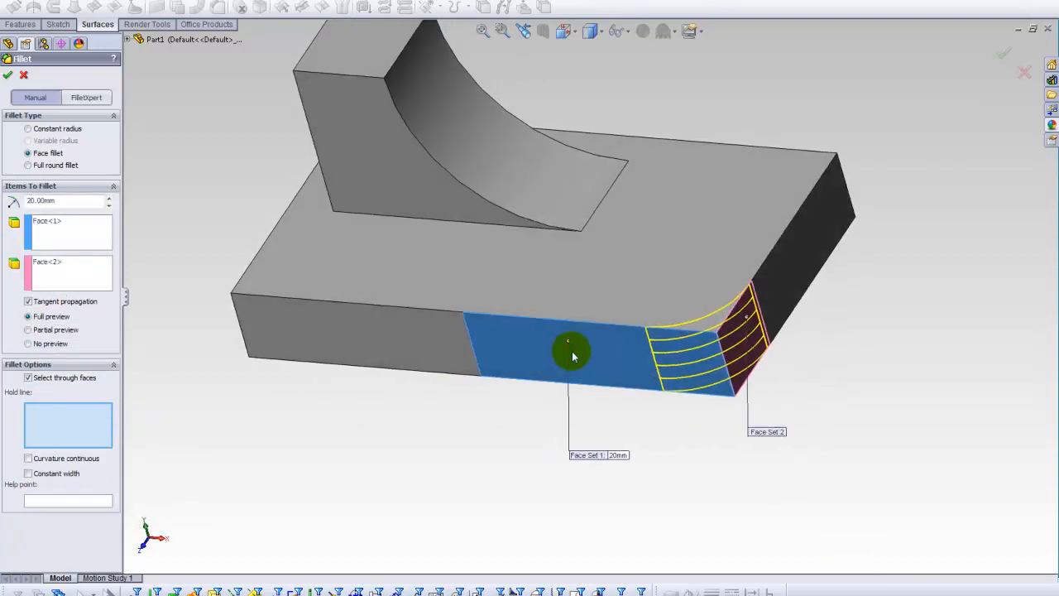
pyautogui.moveTo(662, 397); pyautogui.dragTo(644, 407, button='middle')
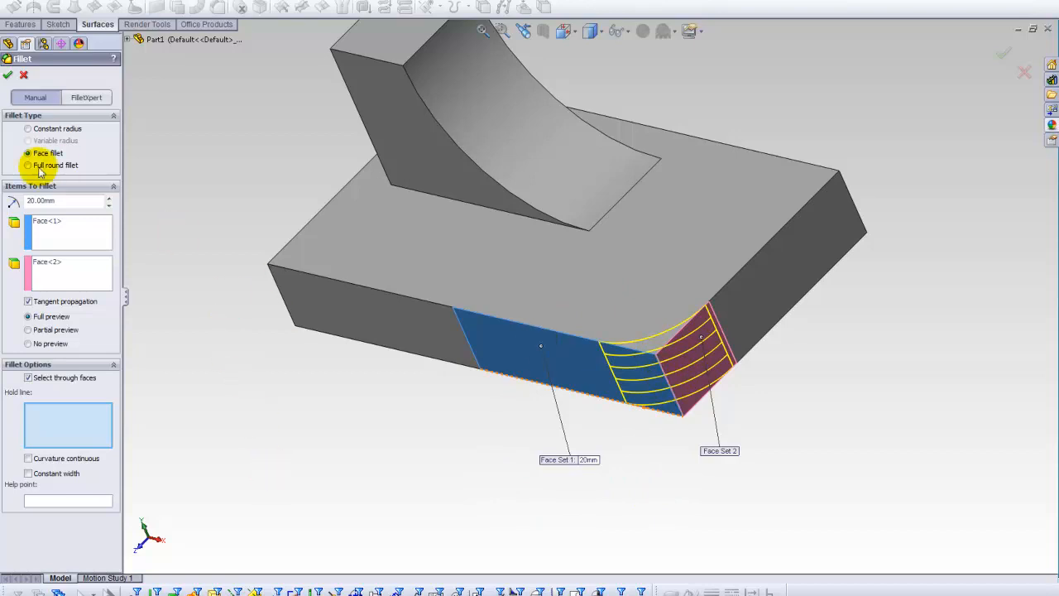
pyautogui.click(25, 76)
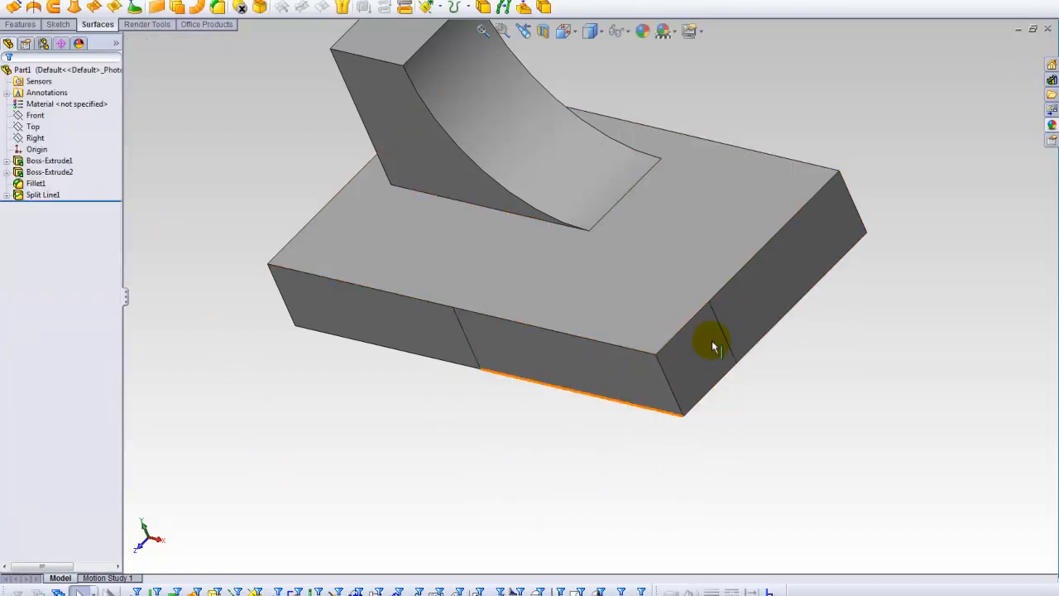
pyautogui.click(707, 352)
pyautogui.click(539, 362)
pyautogui.click(728, 424)
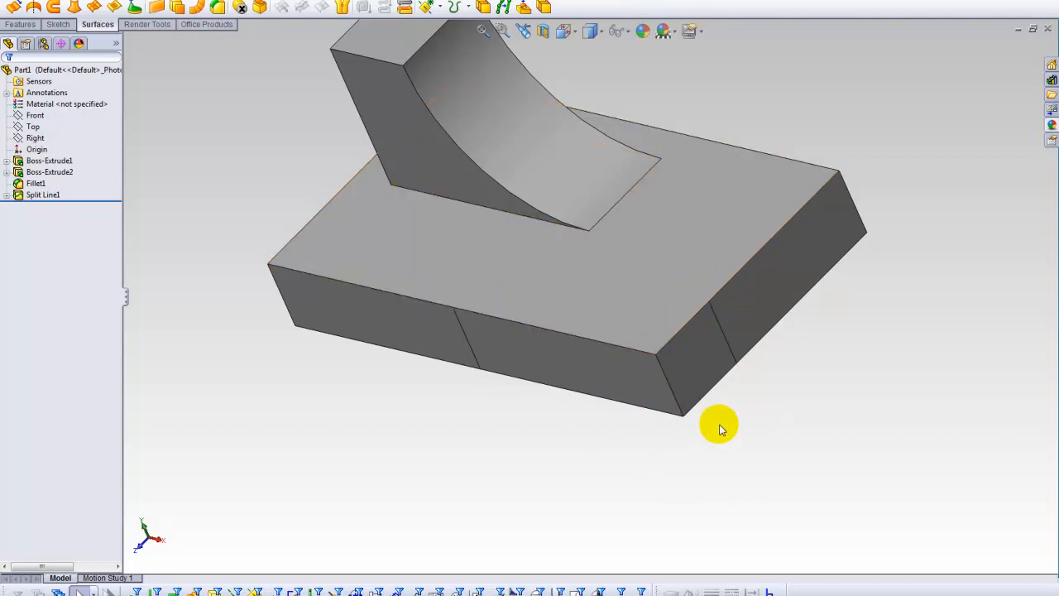
# Move the split line's rectangle sketch, bringing the long side's split edge nearer the corner and the short side's slightly farther from it.
pyautogui.click(7, 196)
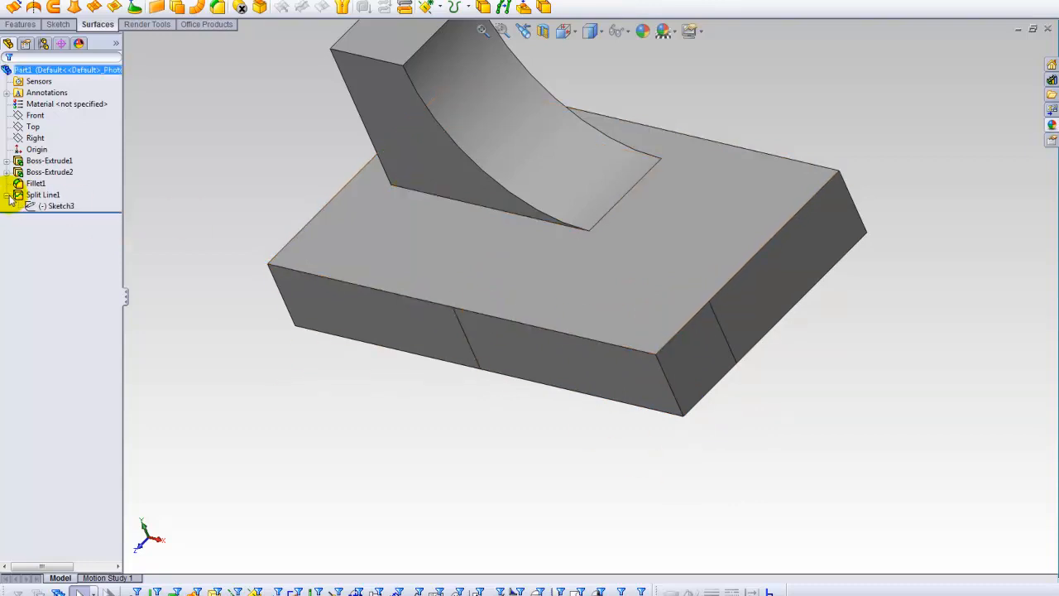
pyautogui.click(58, 206)
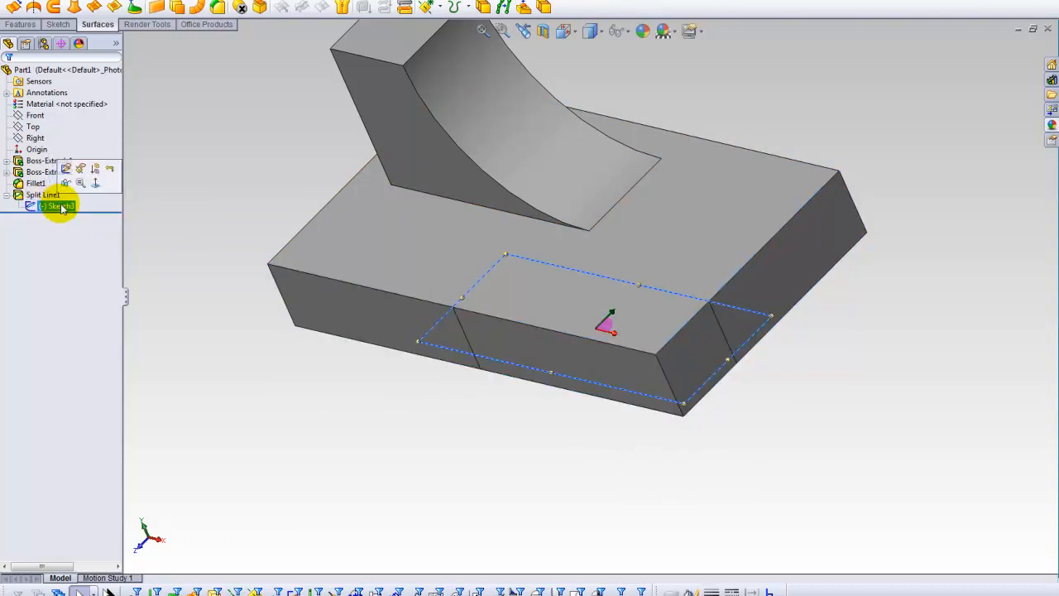
pyautogui.moveTo(213, 185)
pyautogui.mouseDown(button='middle')
pyautogui.moveTo(230, 203)
pyautogui.moveTo(220, 185)
pyautogui.mouseUp(button='middle')
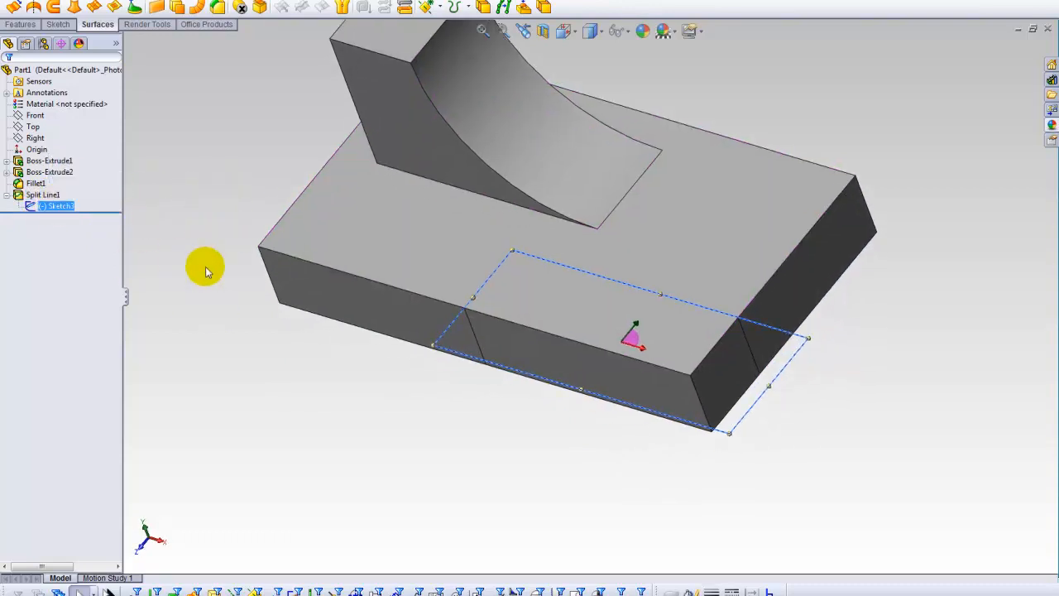
pyautogui.moveTo(636, 341)
pyautogui.mouseDown()
pyautogui.moveTo(749, 376)
pyautogui.moveTo(743, 406)
pyautogui.moveTo(753, 372)
pyautogui.moveTo(731, 363)
pyautogui.moveTo(738, 368)
pyautogui.mouseUp()
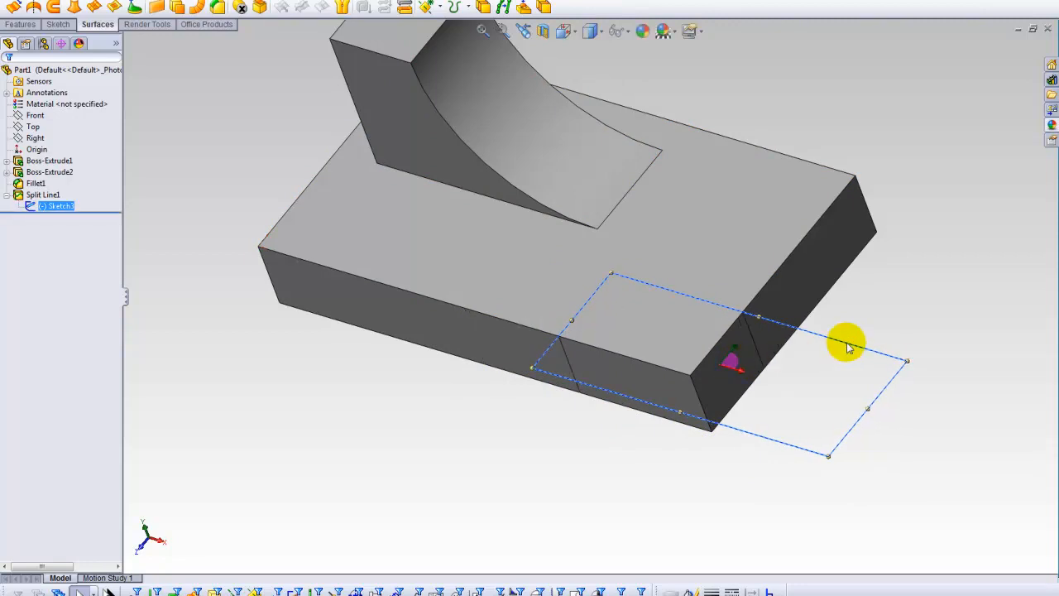
pyautogui.moveTo(729, 362)
pyautogui.mouseDown()
pyautogui.moveTo(735, 348)
pyautogui.moveTo(742, 355)
pyautogui.mouseUp()
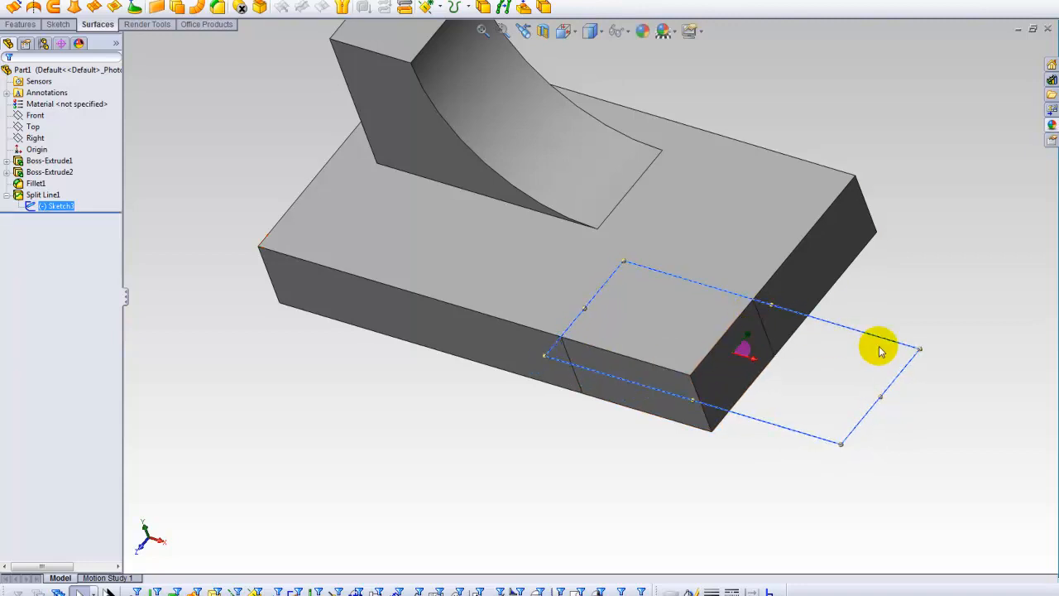
pyautogui.moveTo(661, 361)
pyautogui.mouseDown()
pyautogui.moveTo(728, 371)
pyautogui.moveTo(657, 409)
pyautogui.moveTo(551, 403)
pyautogui.moveTo(716, 338)
pyautogui.moveTo(728, 350)
pyautogui.moveTo(701, 358)
pyautogui.moveTo(750, 352)
pyautogui.moveTo(741, 348)
pyautogui.mouseUp()
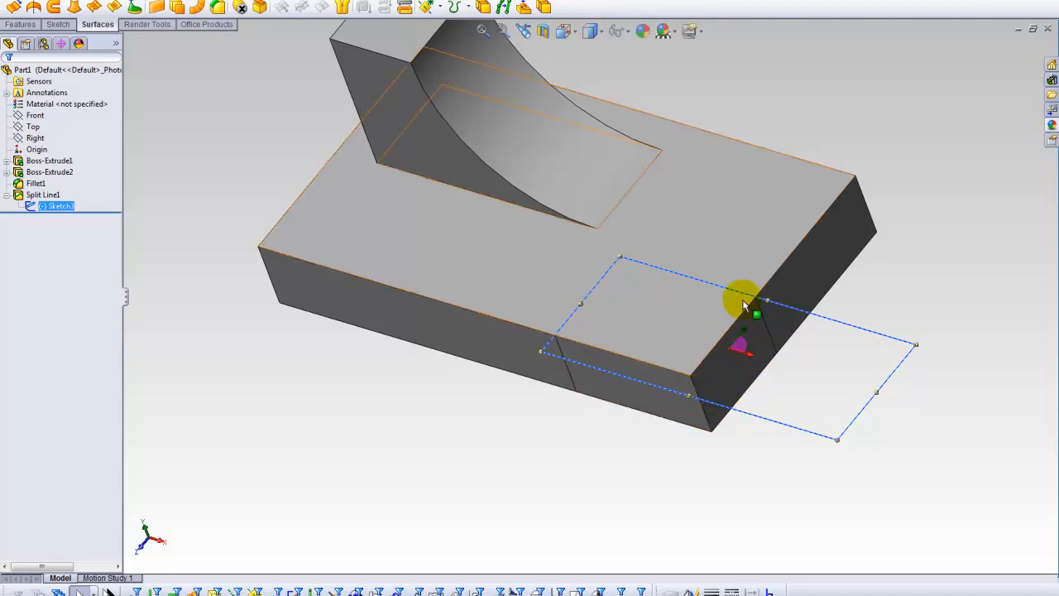
pyautogui.click(915, 95)
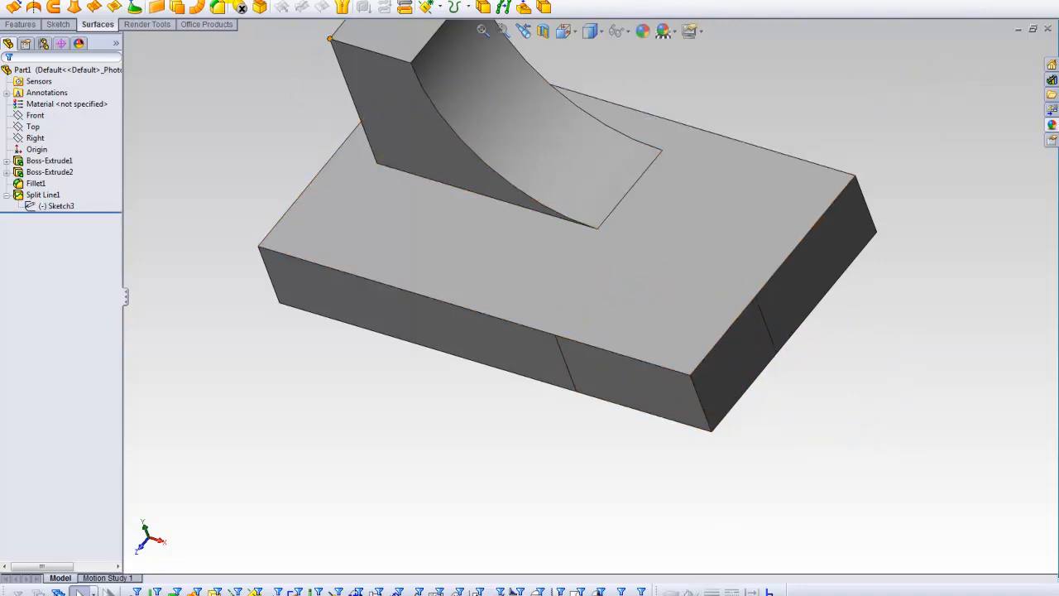
# Set up a 20 mm face fillet between the two split faces at the base's corner, using the short side's split edge as hold line.
pyautogui.click(217, 7)
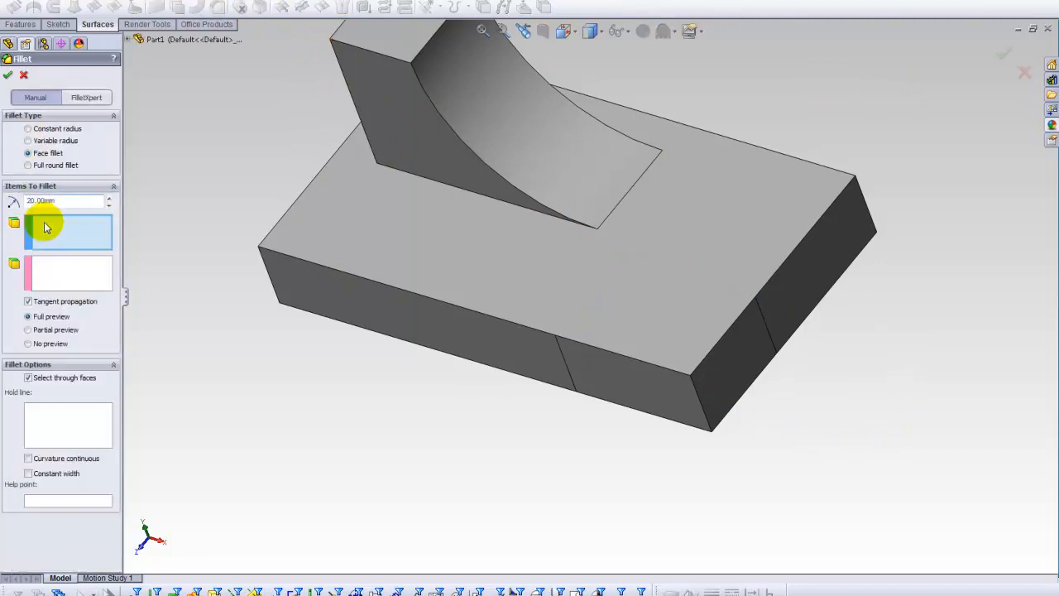
pyautogui.click(599, 367)
pyautogui.click(74, 277)
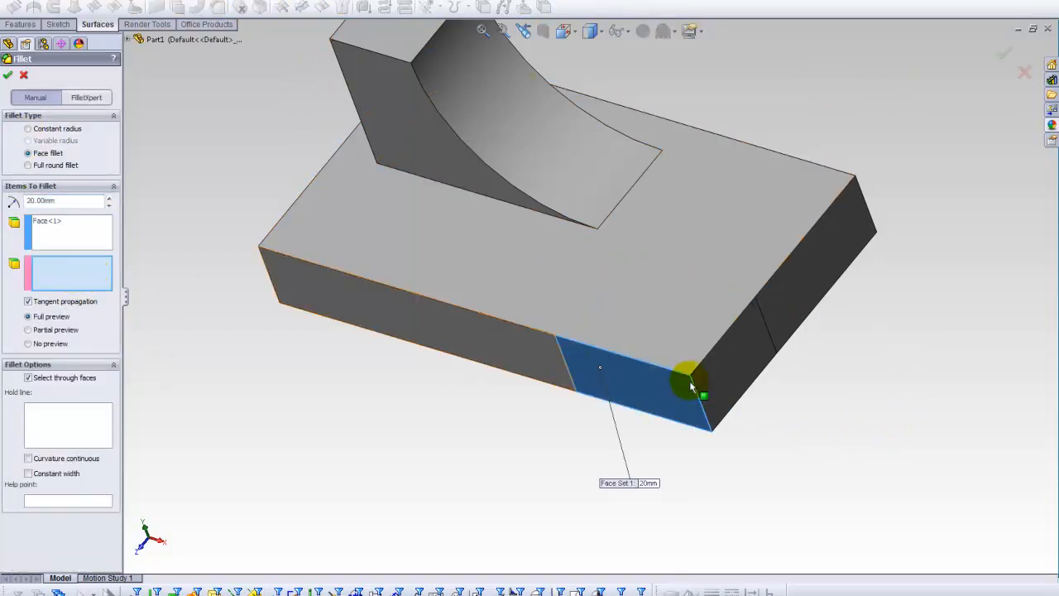
pyautogui.click(725, 351)
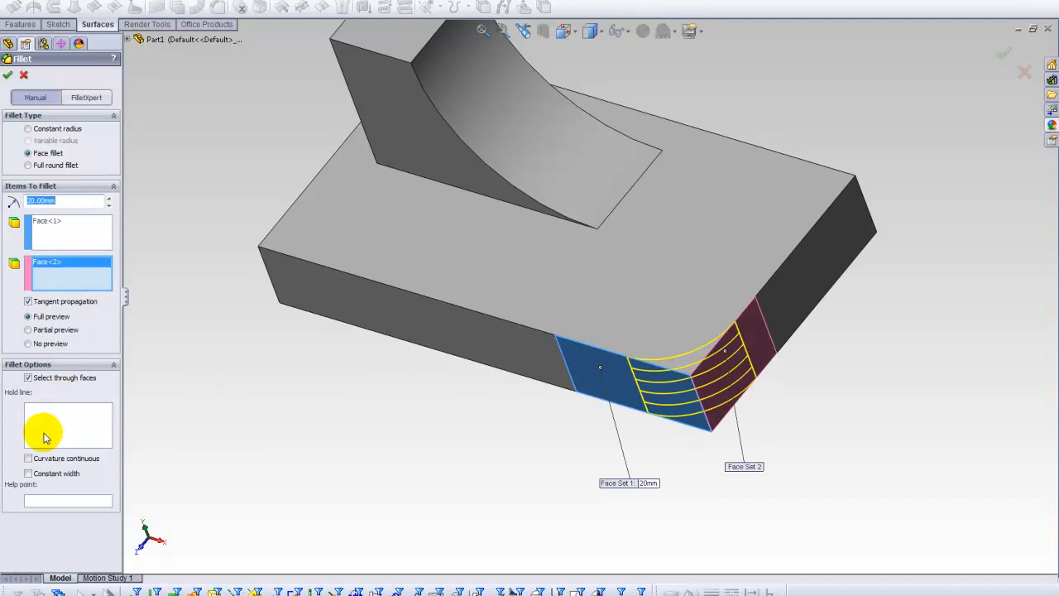
pyautogui.click(71, 434)
pyautogui.click(766, 321)
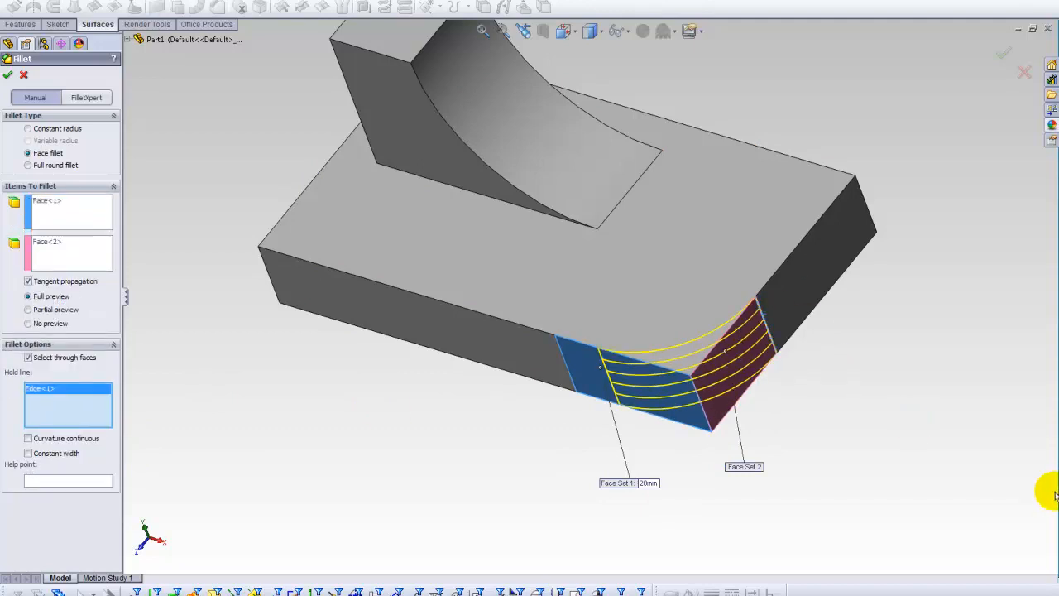
# Clear the hold line and select the split edge on the base's long side instead.
pyautogui.rightClick(99, 405)
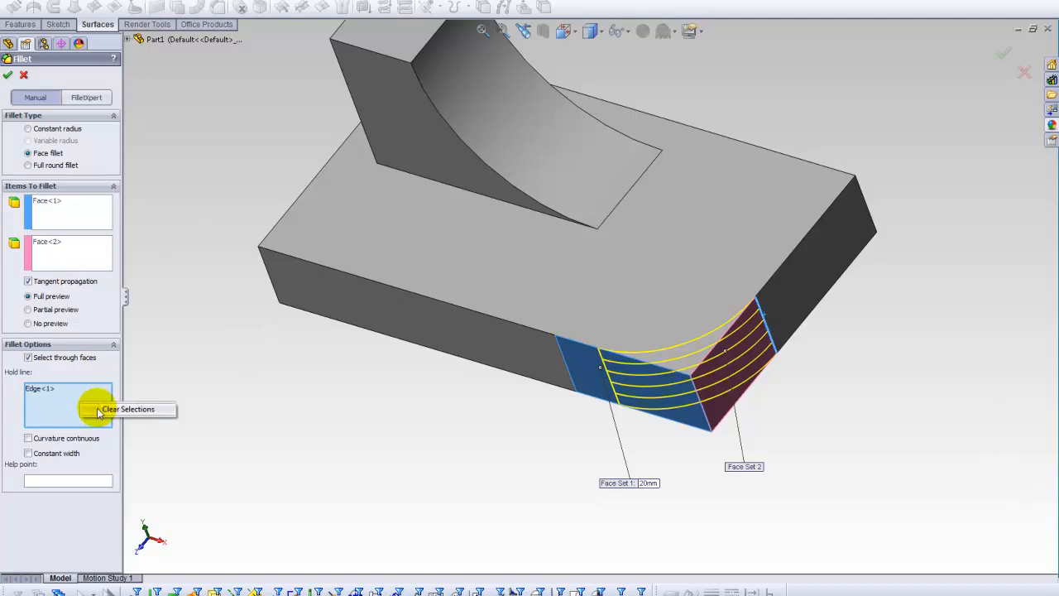
pyautogui.click(104, 409)
pyautogui.click(569, 367)
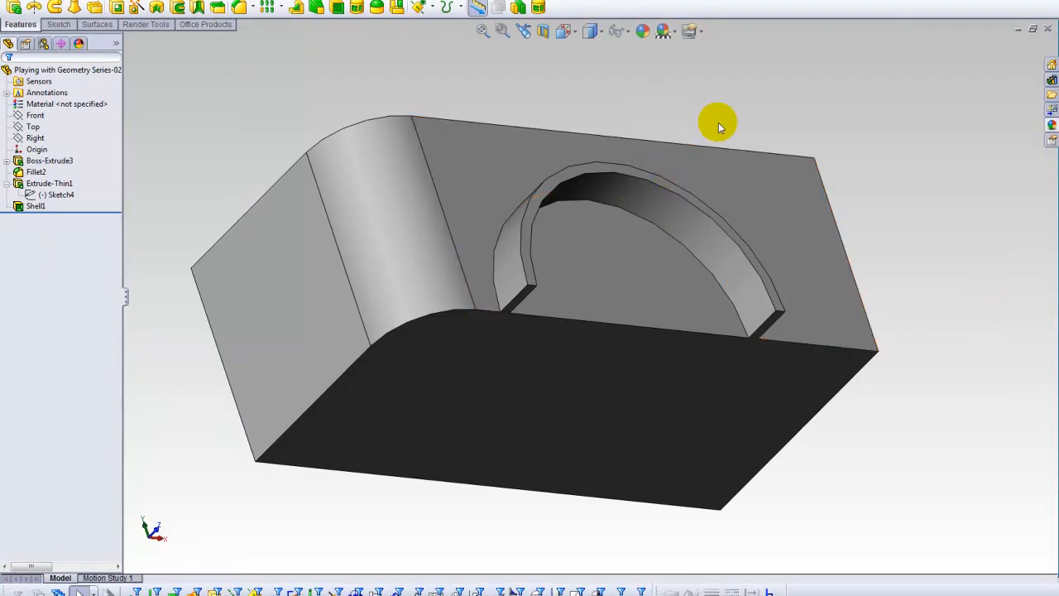
# In the shelled block part, set up a 10 mm constant radius fillet on the two outer end edges of the curved thin wall.
pyautogui.moveTo(845, 144); pyautogui.dragTo(647, 173, button='middle')
pyautogui.scroll(-8, 597, 216)
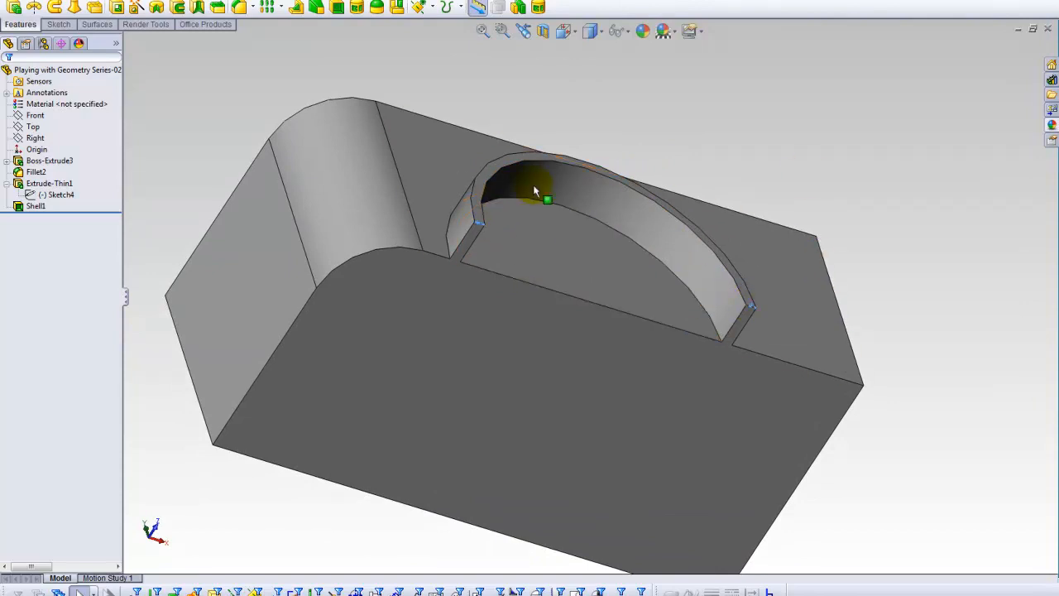
pyautogui.hotkey('ctrl', 'Right')
pyautogui.hotkey('ctrl', 'Up')
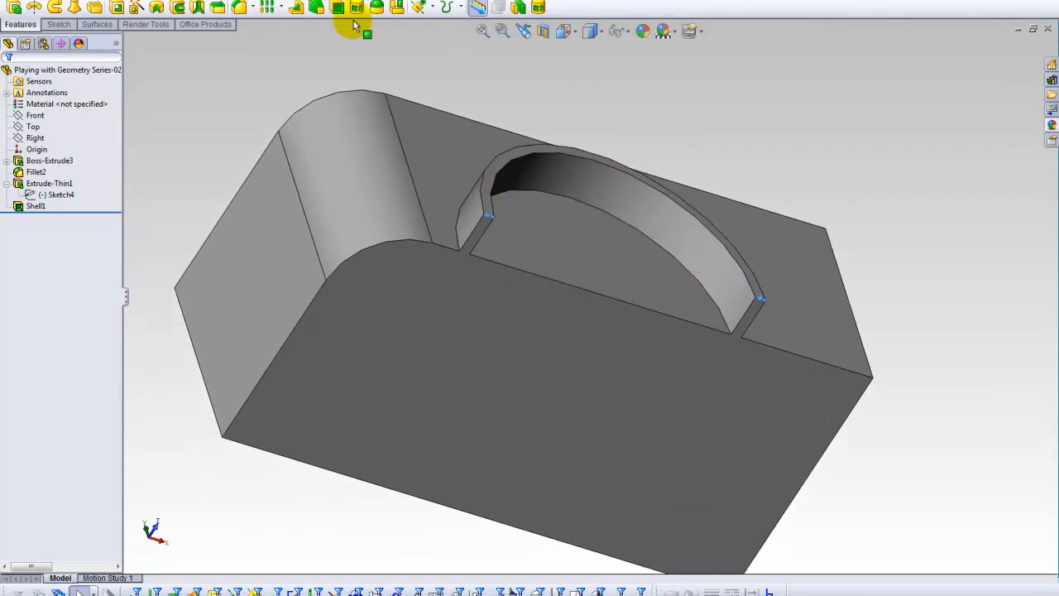
pyautogui.click(238, 9)
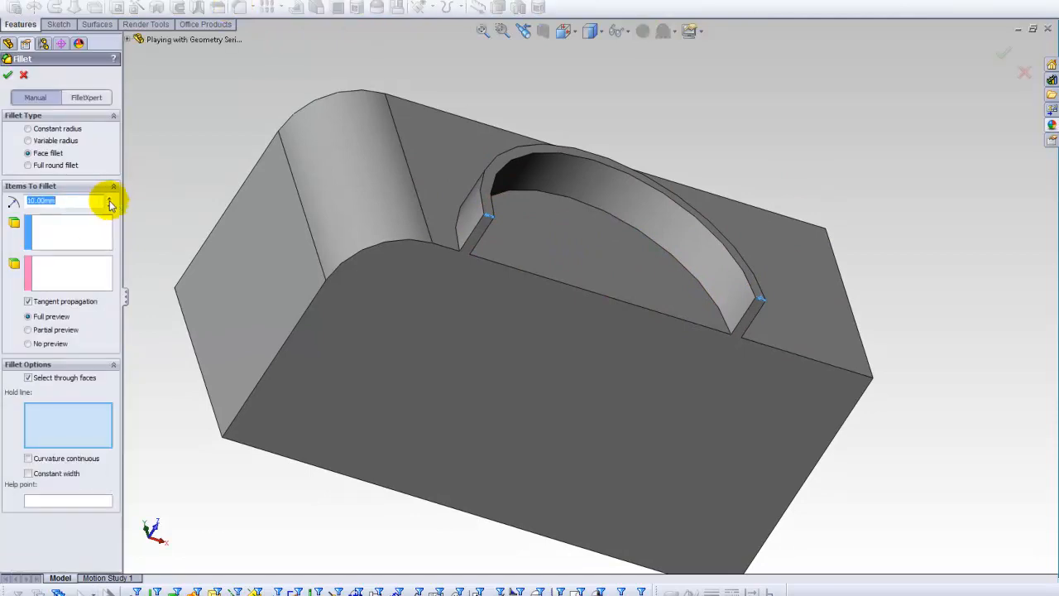
pyautogui.click(58, 129)
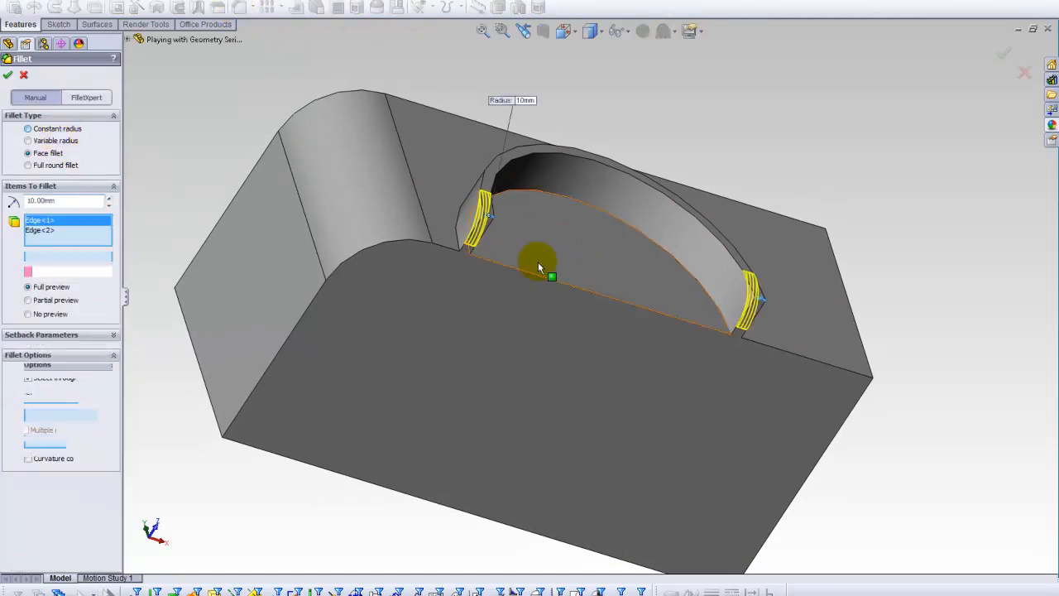
pyautogui.moveTo(556, 232); pyautogui.dragTo(608, 224, button='middle')
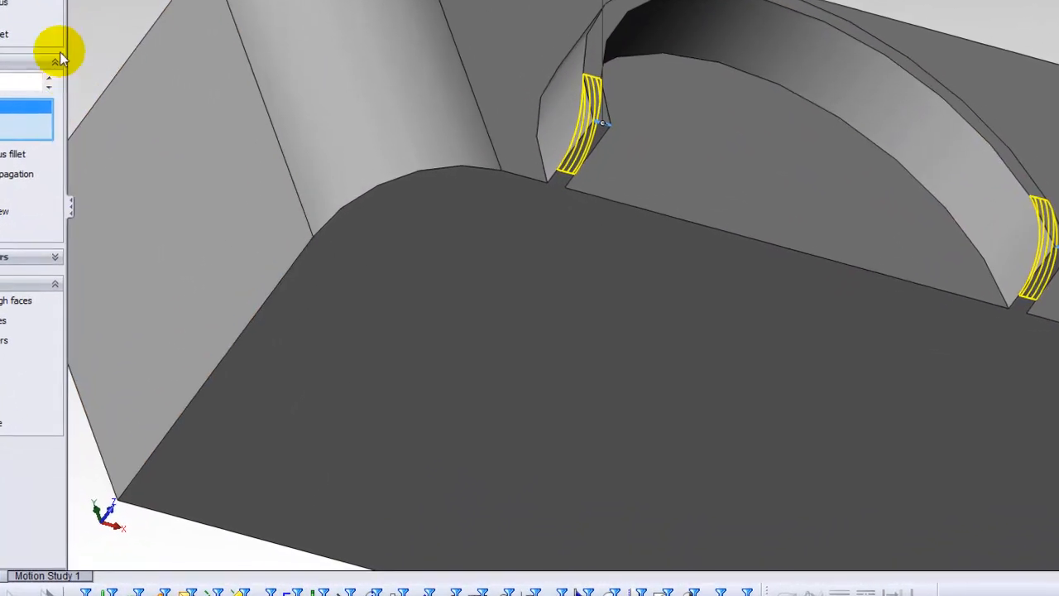
# Increase the fillet radius by two increments so it cuts into the block's face, and apply the fillet.
pyautogui.click(50, 77)
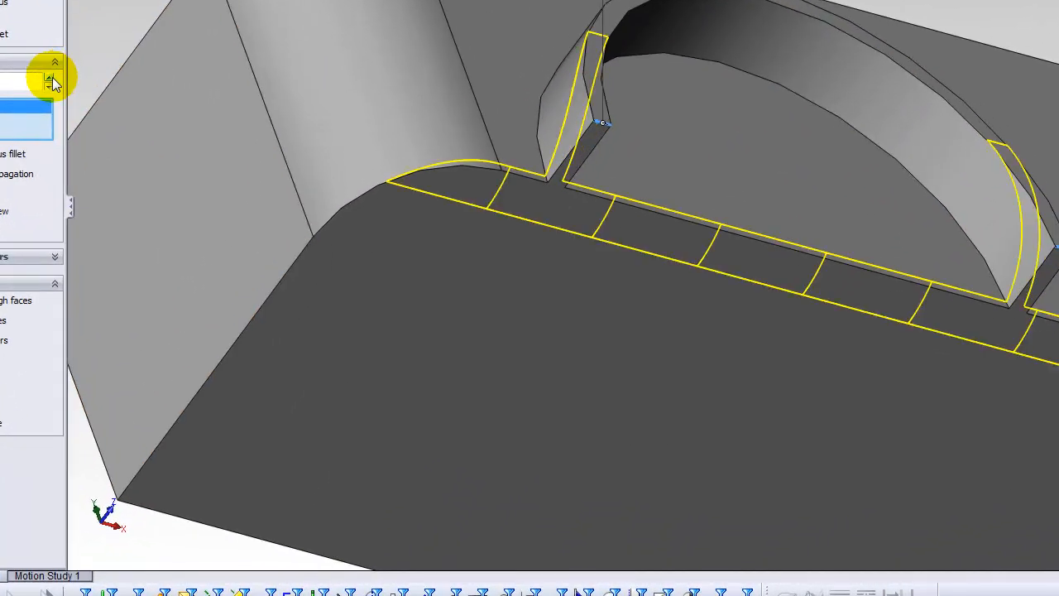
pyautogui.click(50, 78)
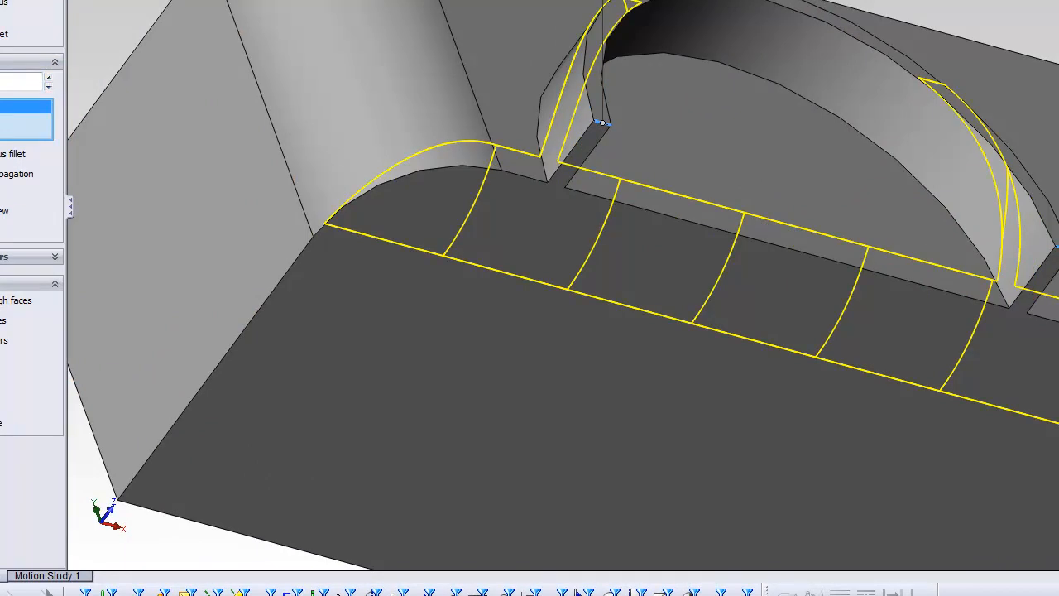
pyautogui.press('Return')
# Reduce the applied fillet's radius directly in the model to about 10.5 mm, keeping it on the curved wall's ends.
pyautogui.moveTo(455, 88); pyautogui.dragTo(544, 154, button='middle')
pyautogui.click(539, 132)
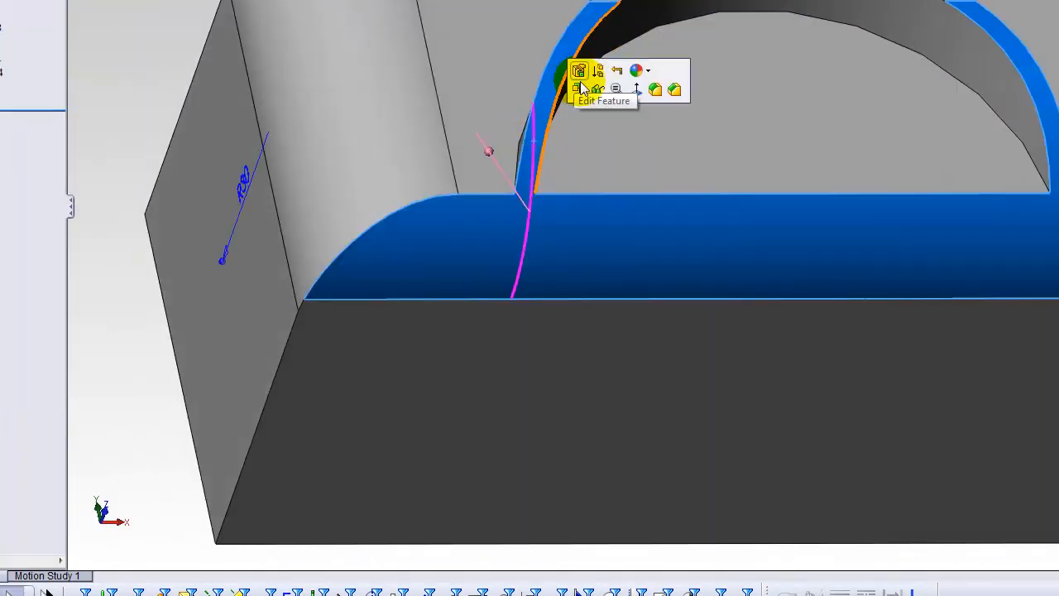
pyautogui.moveTo(223, 263)
pyautogui.mouseDown()
pyautogui.moveTo(267, 213)
pyautogui.moveTo(275, 177)
pyautogui.mouseUp()
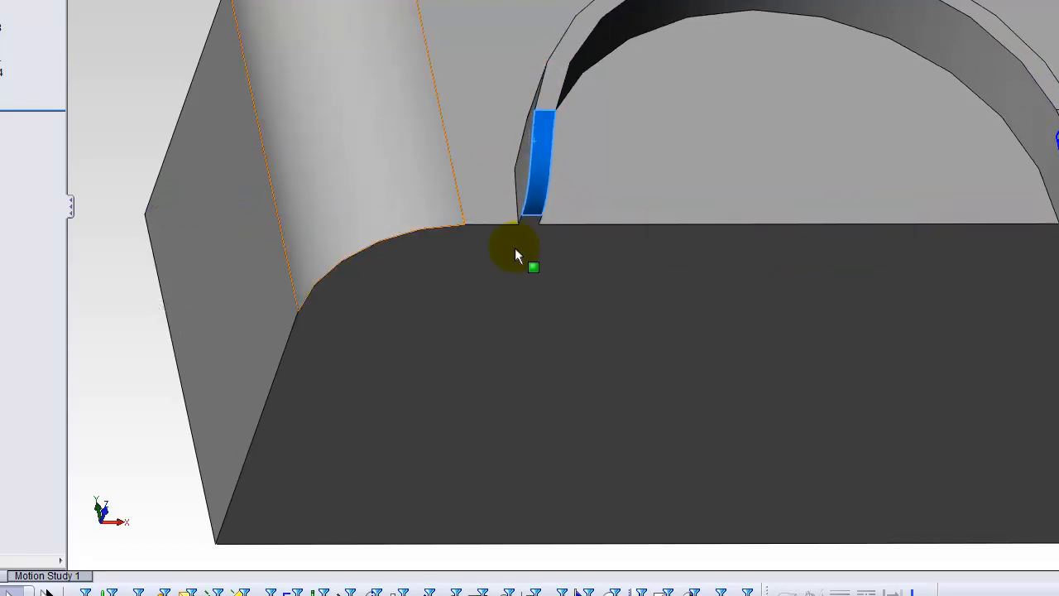
# Examine the gap between the fillet's end edge and the block's adjacent edge at the curved wall's end.
pyautogui.moveTo(497, 118); pyautogui.dragTo(514, 101, button='middle')
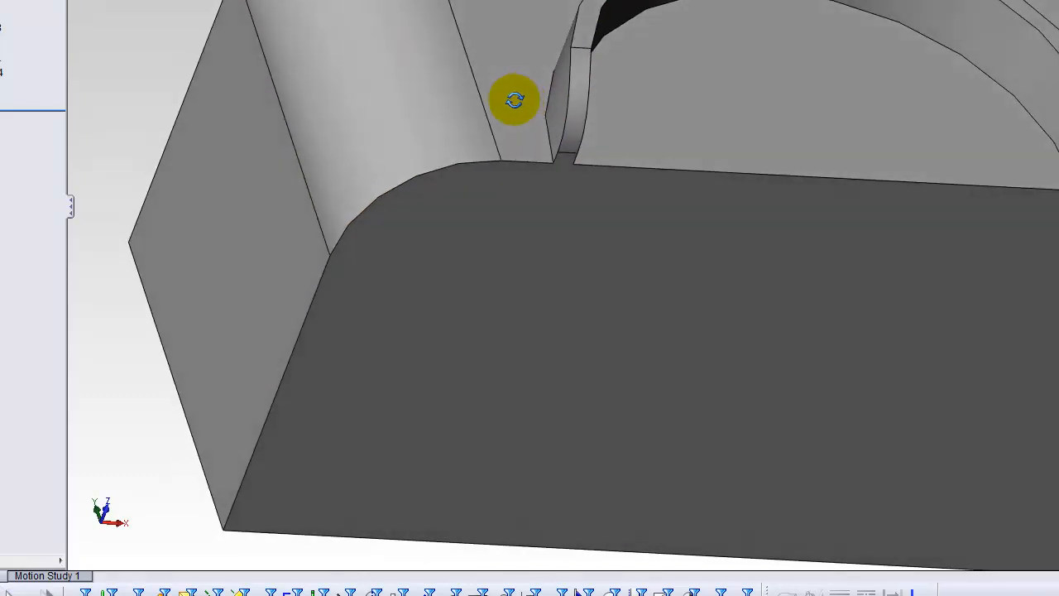
pyautogui.click(580, 88)
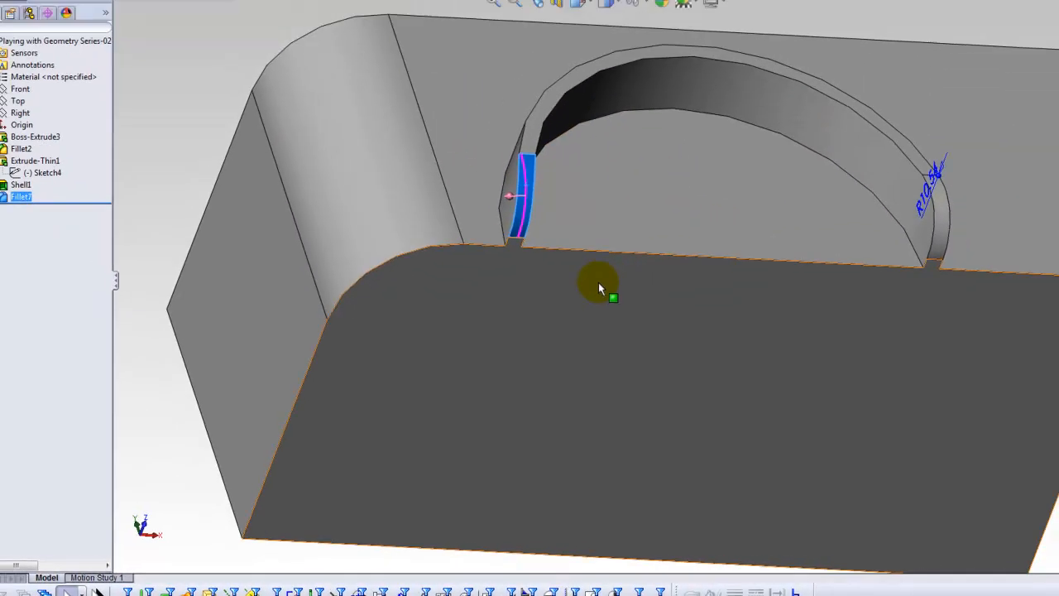
pyautogui.scroll(-3, 530, 260)
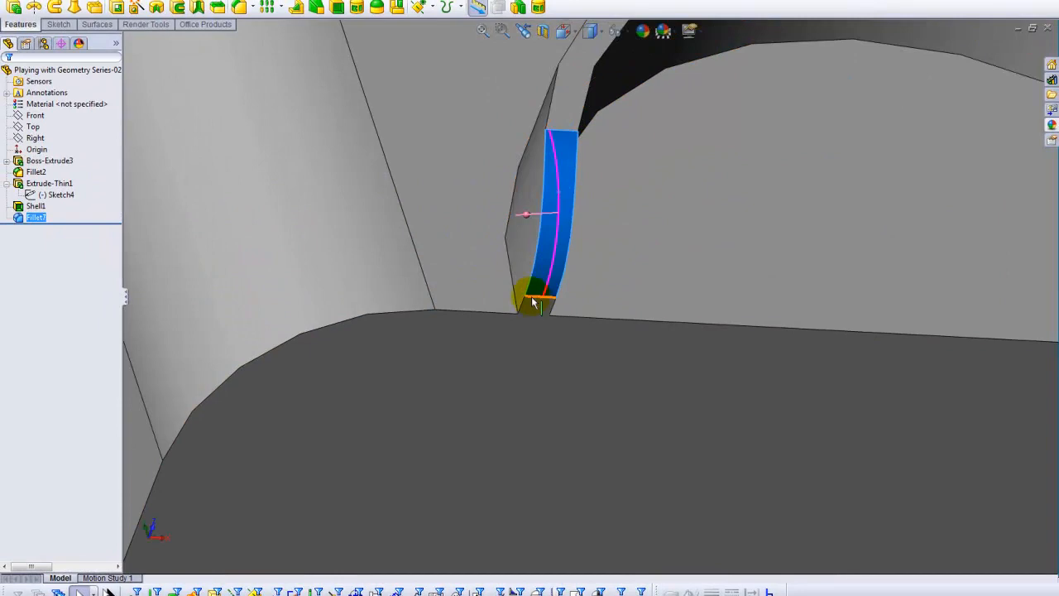
pyautogui.click(556, 315)
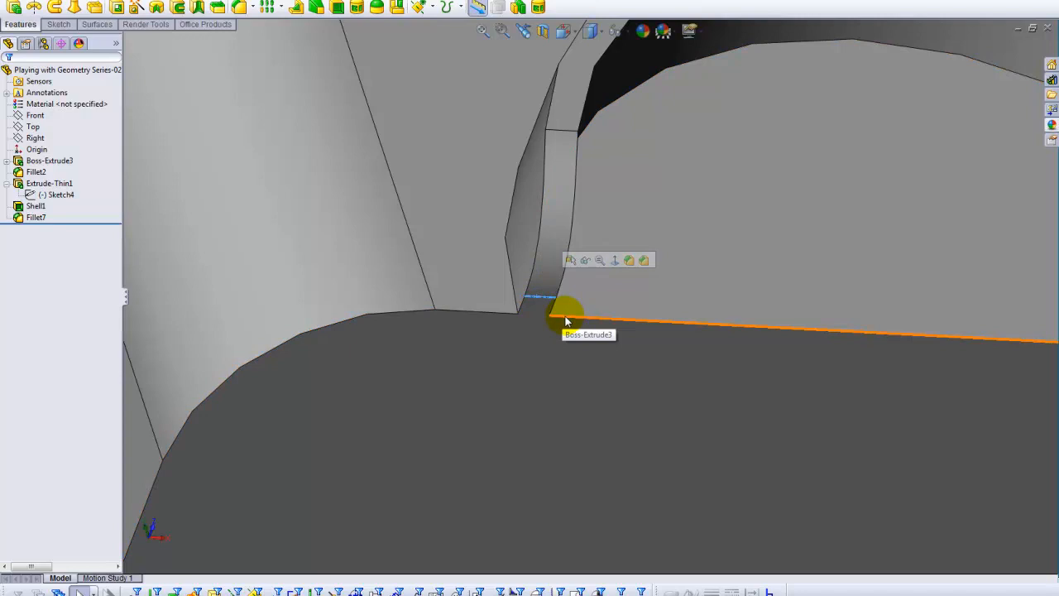
pyautogui.click(567, 323)
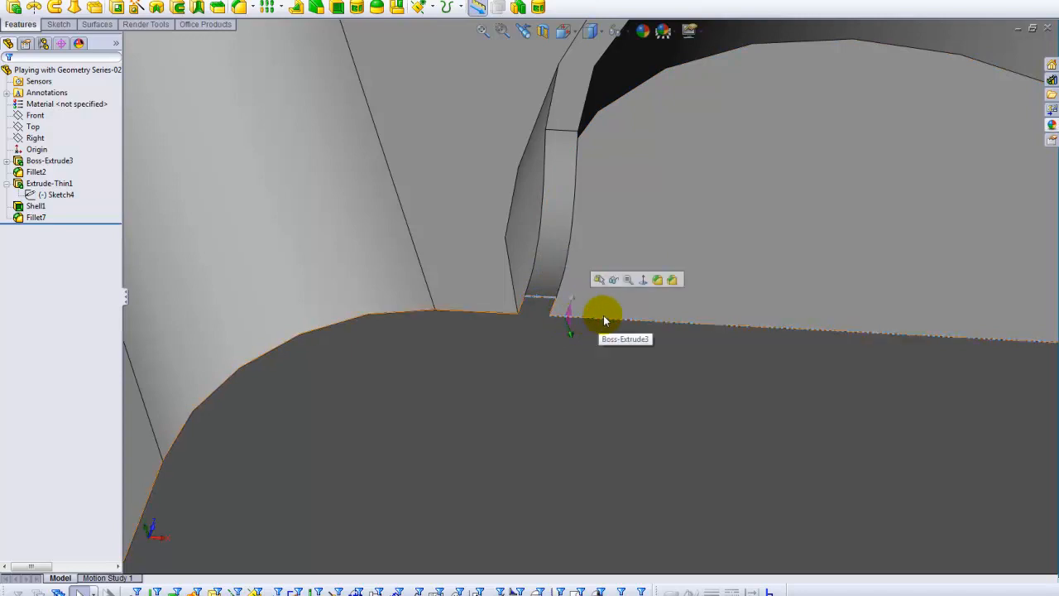
# Delete the constant radius fillet from the curved wall's ends.
pyautogui.scroll(2, 709, 333)
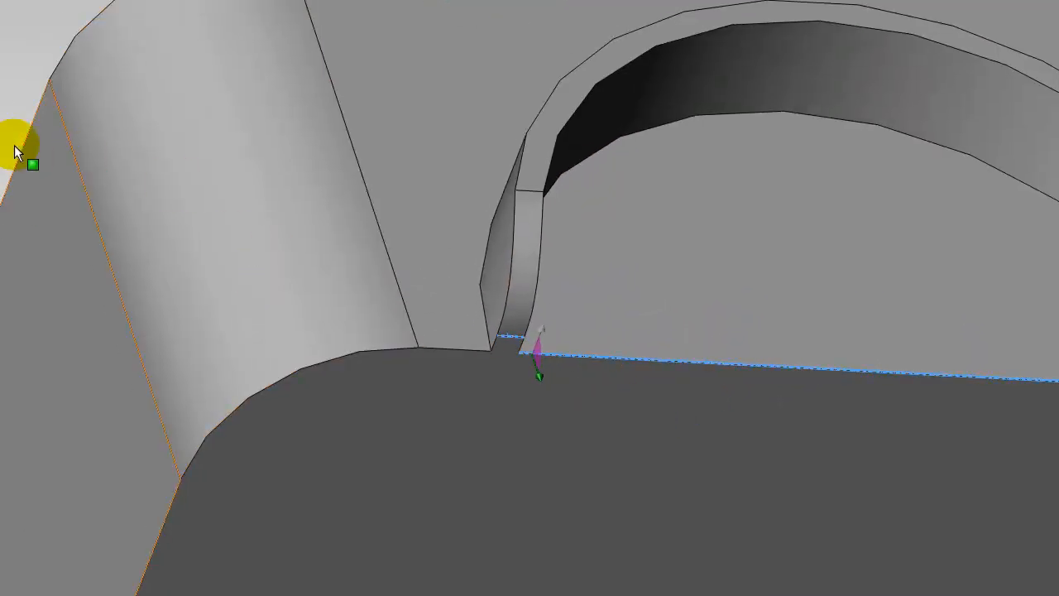
pyautogui.scroll(3, 585, 304)
pyautogui.click(532, 273)
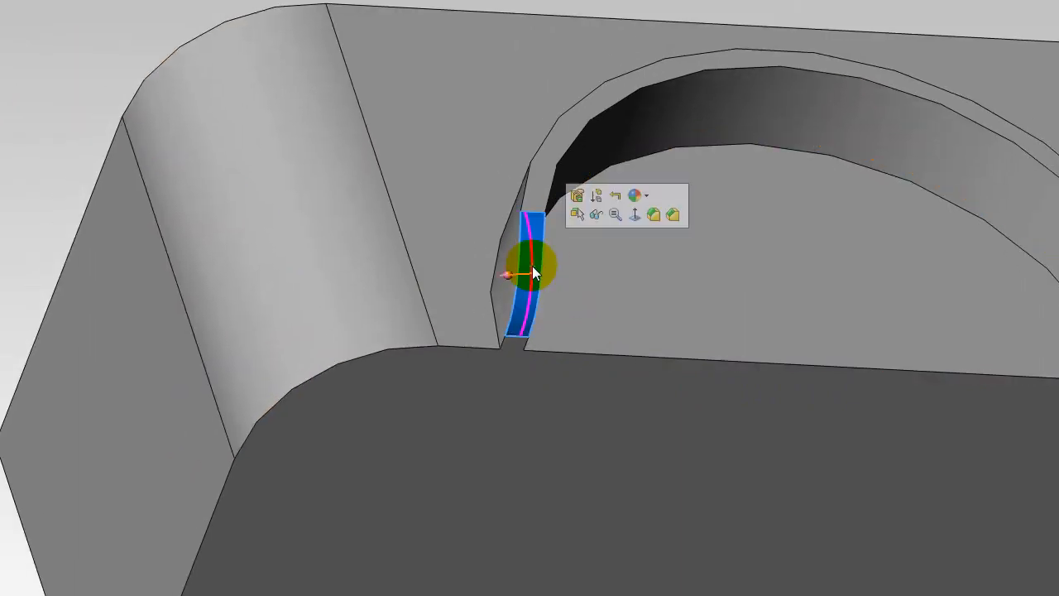
pyautogui.press('Delete')
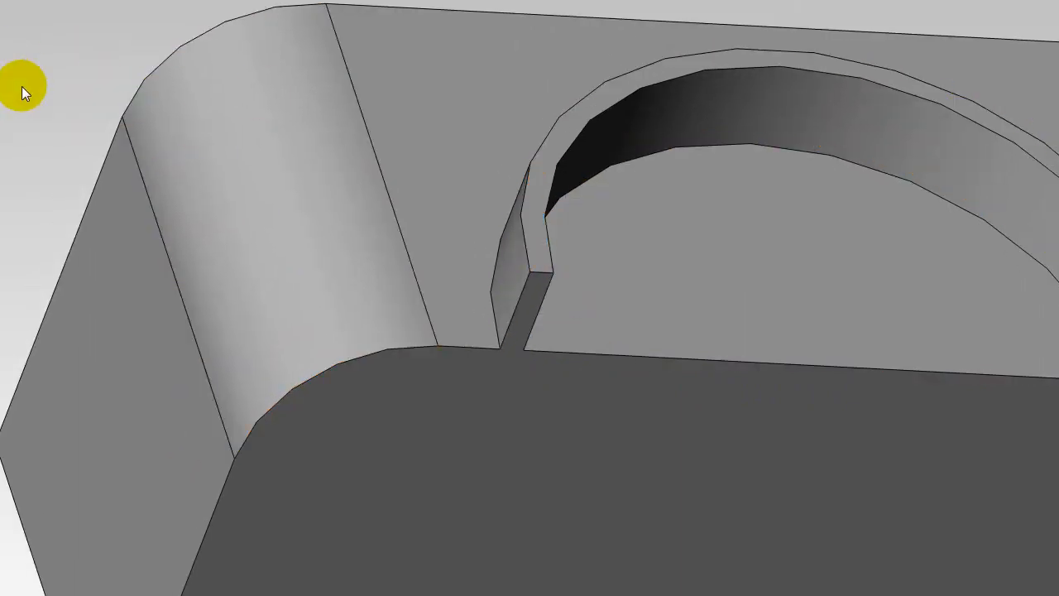
# Sketch a horizontal line about 122 mm long across both ends of the curved wall, on the large face flush with them.
pyautogui.scroll(2, 102, 161)
pyautogui.moveTo(140, 156); pyautogui.dragTo(51, 125, button='middle')
pyautogui.click(481, 352)
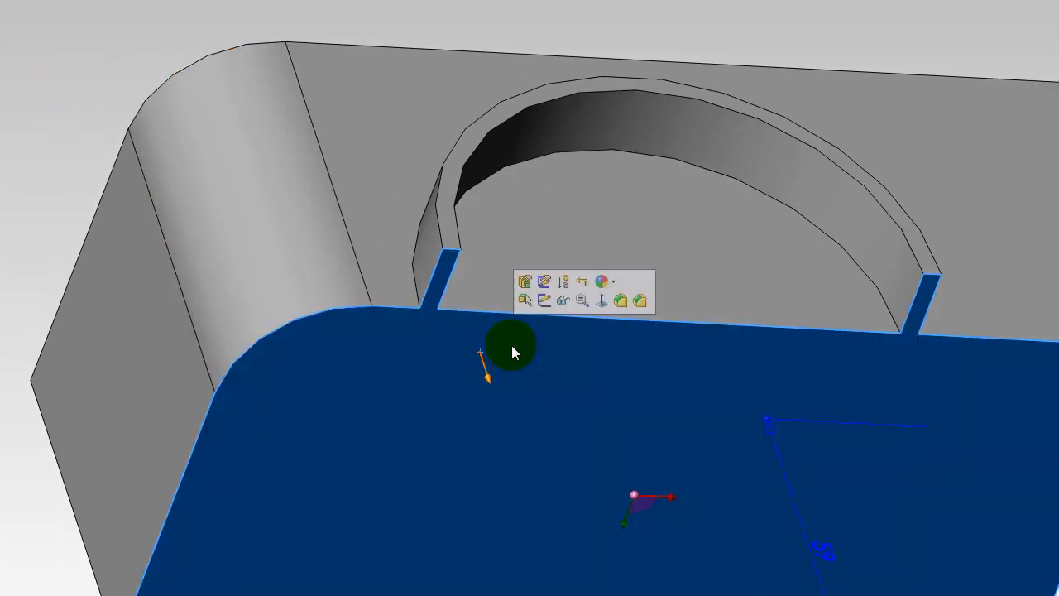
pyautogui.click(79, 52)
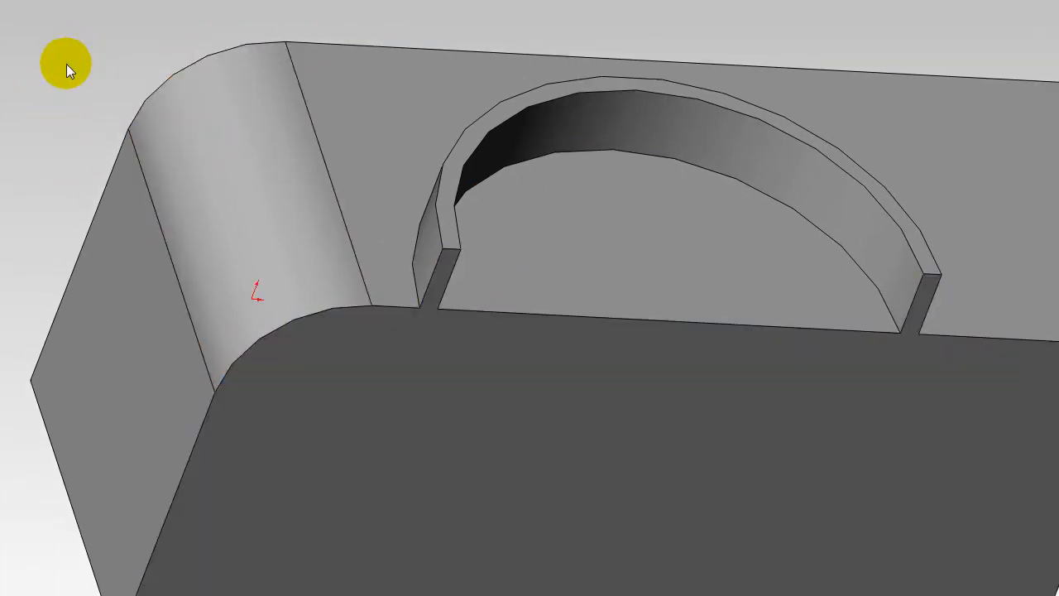
pyautogui.moveTo(79, 52); pyautogui.dragTo(55, 80, button='middle')
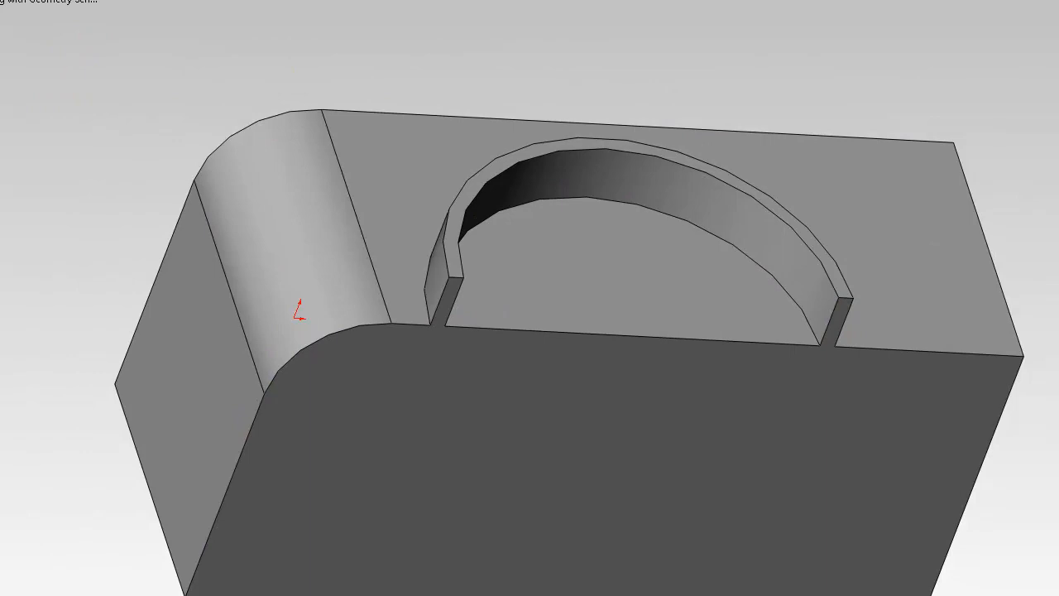
pyautogui.click(336, 284)
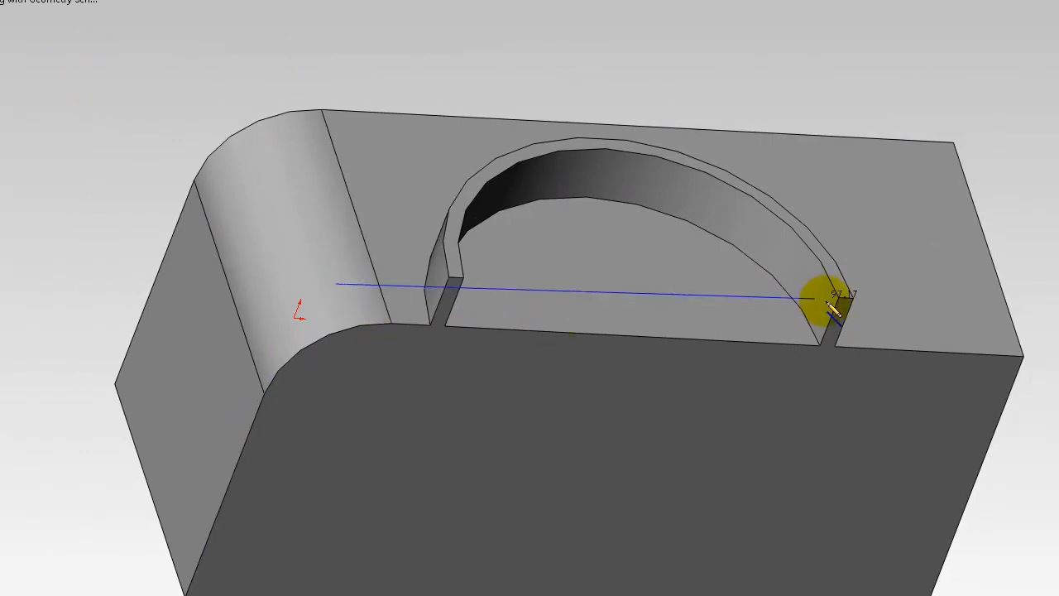
pyautogui.click(933, 315)
pyautogui.rightClick(713, 96)
pyautogui.click(720, 93)
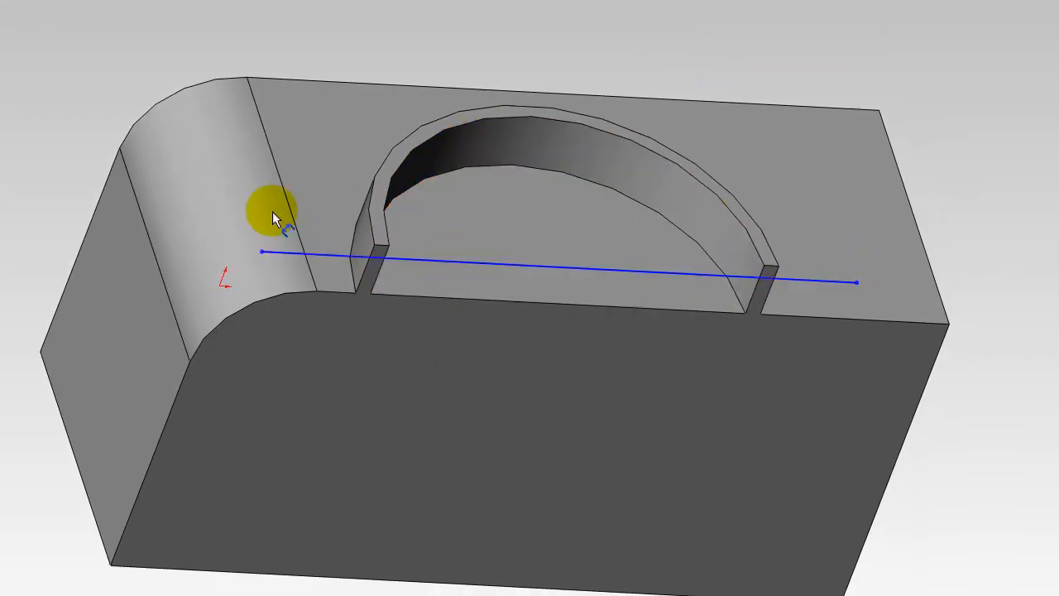
# Dimension the line 2 mm from the block's edge between the curved wall's ends.
pyautogui.click(466, 261)
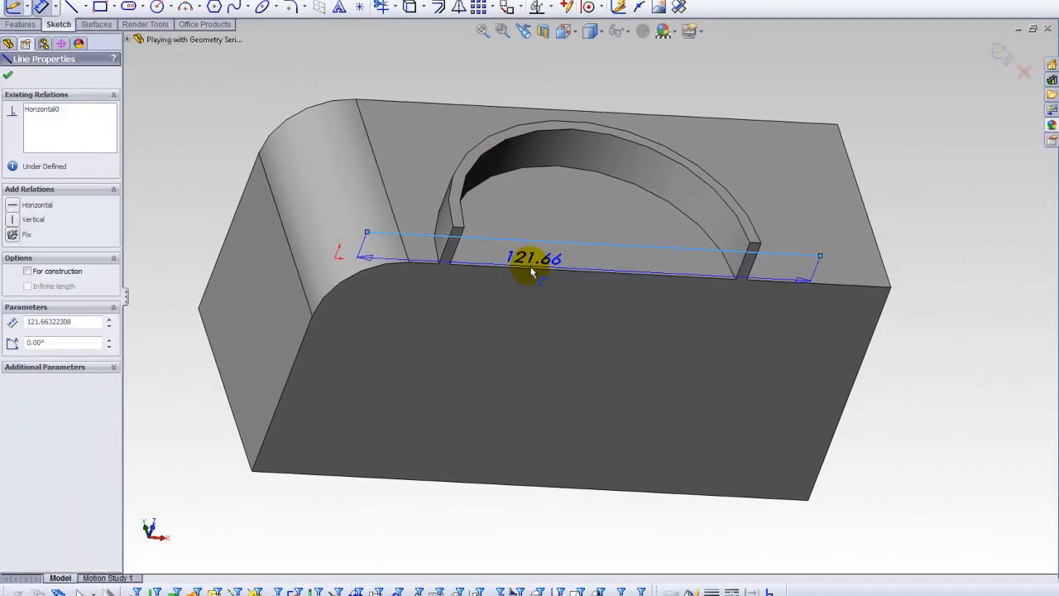
pyautogui.click(535, 265)
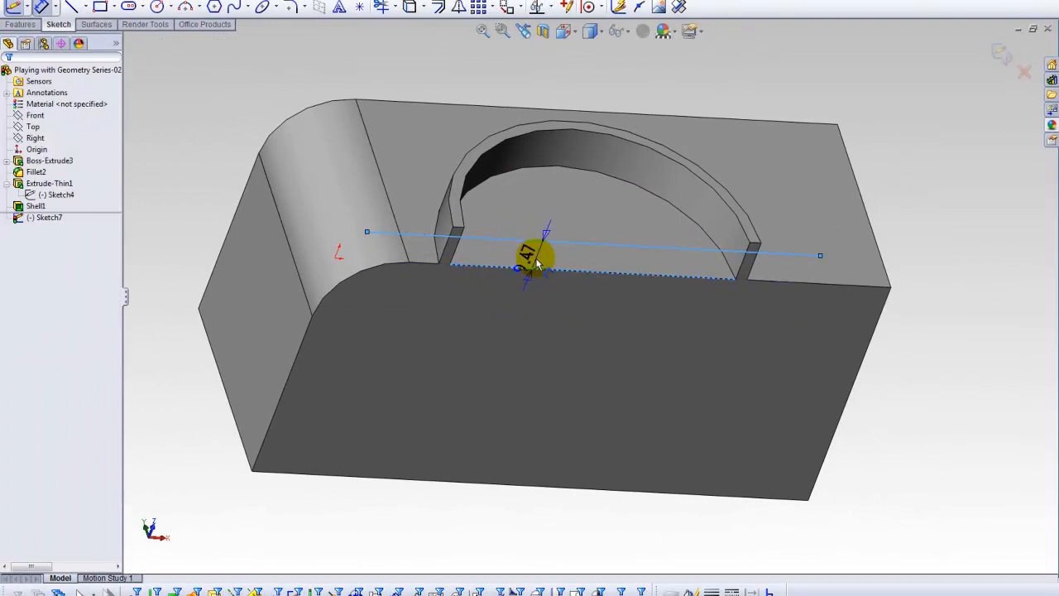
pyautogui.click(535, 263)
pyautogui.write('2')
pyautogui.press('Return')
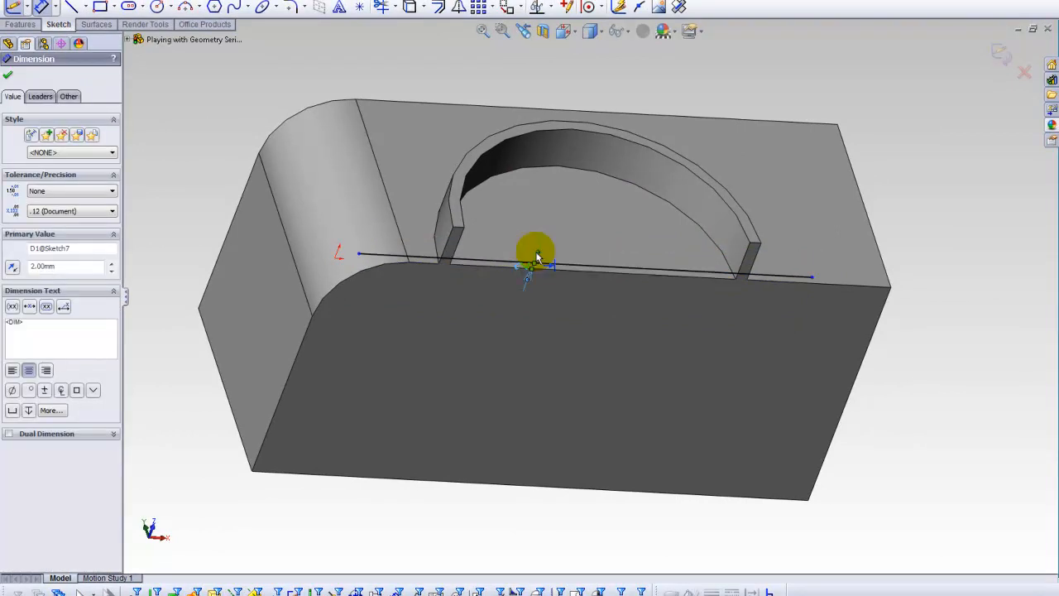
pyautogui.rightClick(528, 74)
pyautogui.click(556, 74)
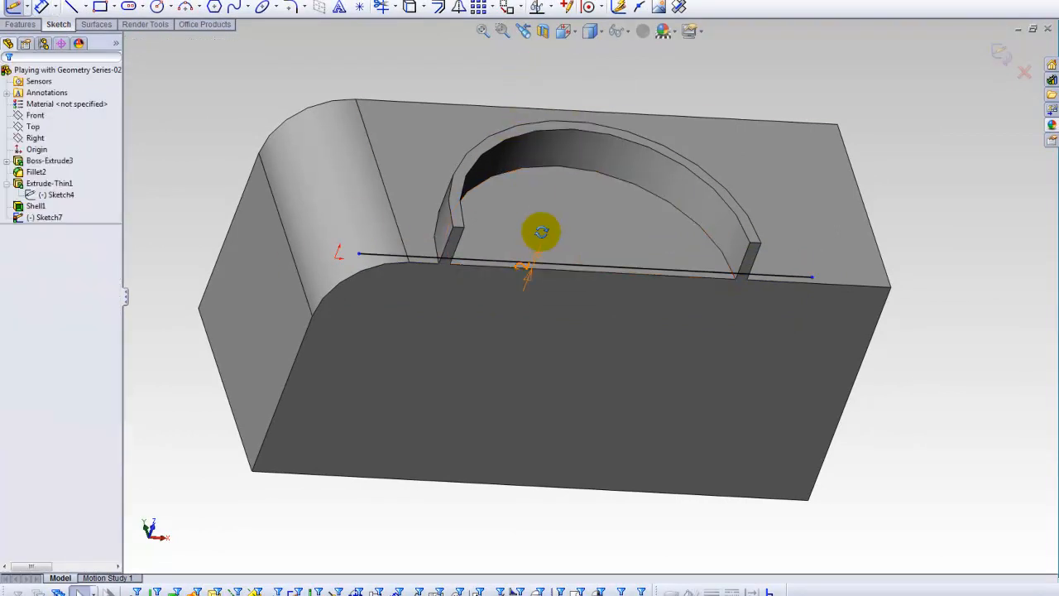
# Set the line's distance from the block's edge to 1.5 mm and exit the sketch.
pyautogui.moveTo(543, 237); pyautogui.dragTo(532, 170, button='middle')
pyautogui.scroll(-3, 529, 172)
pyautogui.scroll(-3, 529, 171)
pyautogui.keyDown('ctrl'); pyautogui.moveTo(460, 137); pyautogui.dragTo(425, 171, button='middle'); pyautogui.keyUp('ctrl')
pyautogui.doubleClick(491, 261)
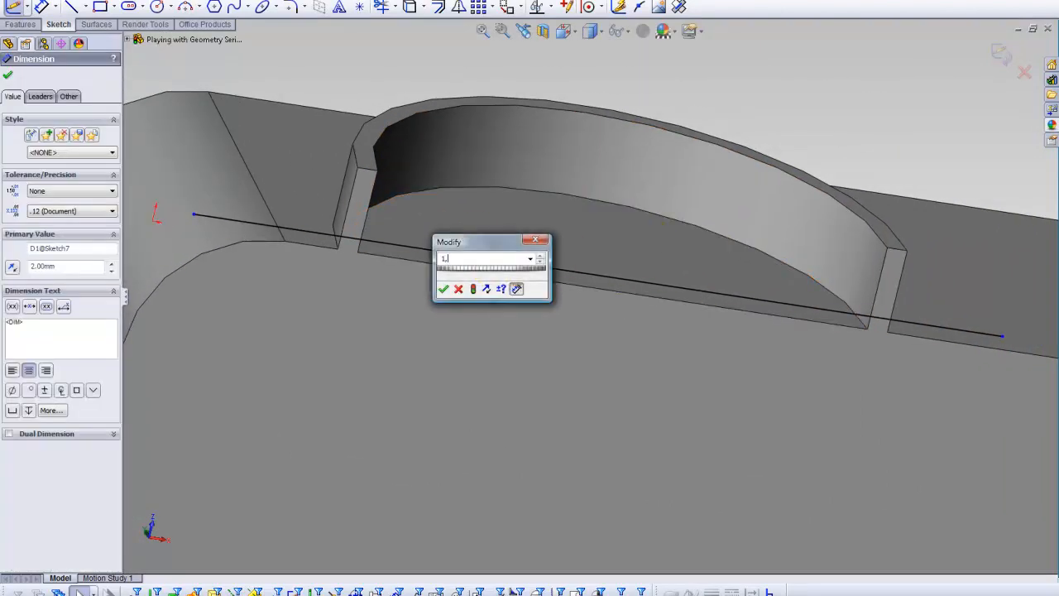
pyautogui.press('Return')
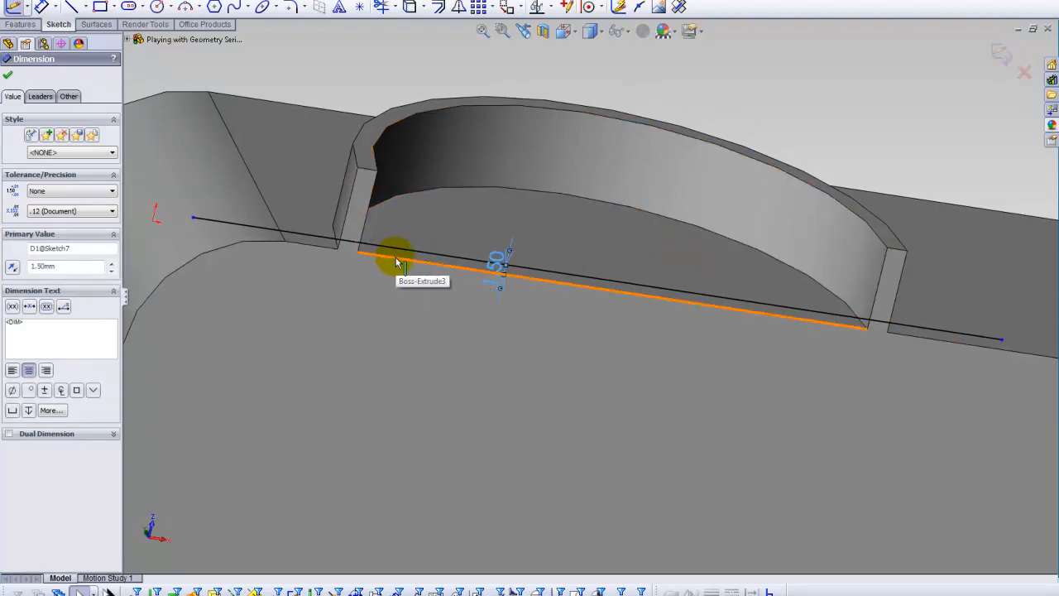
pyautogui.click(999, 52)
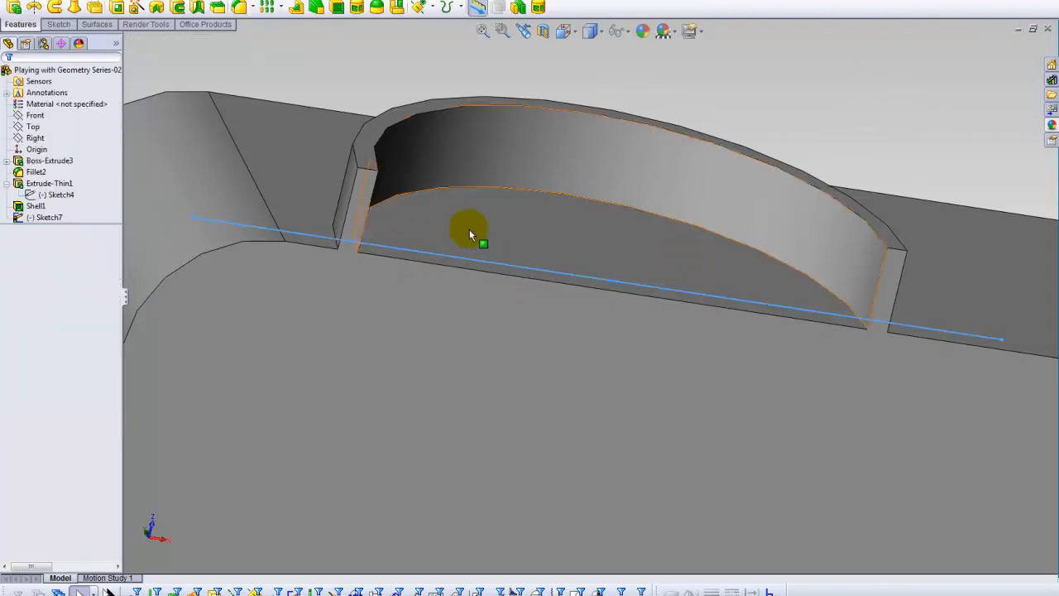
# Project the sketched line as a split line onto the large face flush with the curved wall's ends.
pyautogui.click(358, 213)
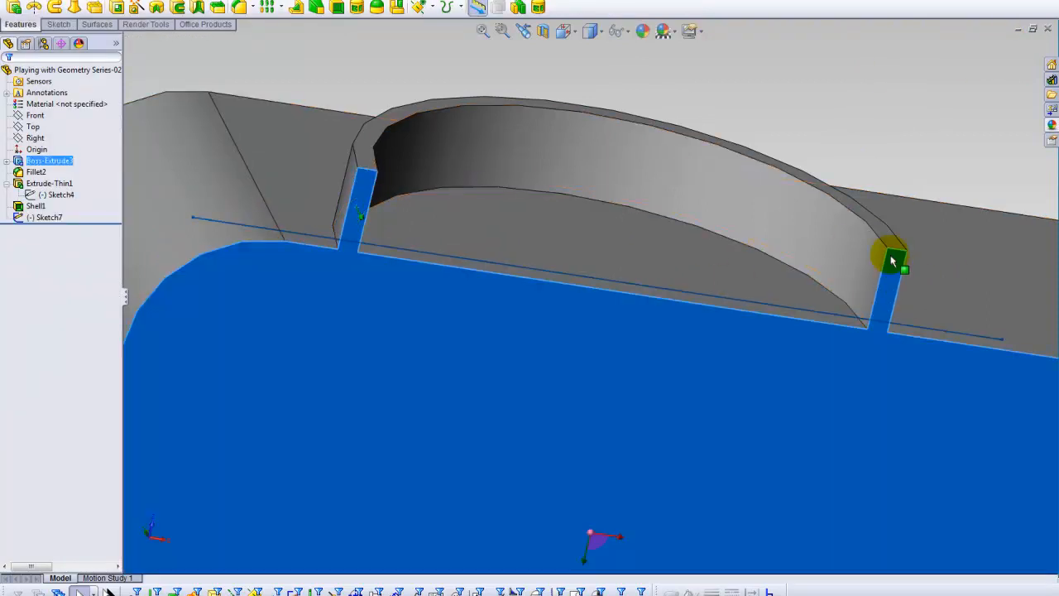
pyautogui.click(444, 10)
pyautogui.click(451, 24)
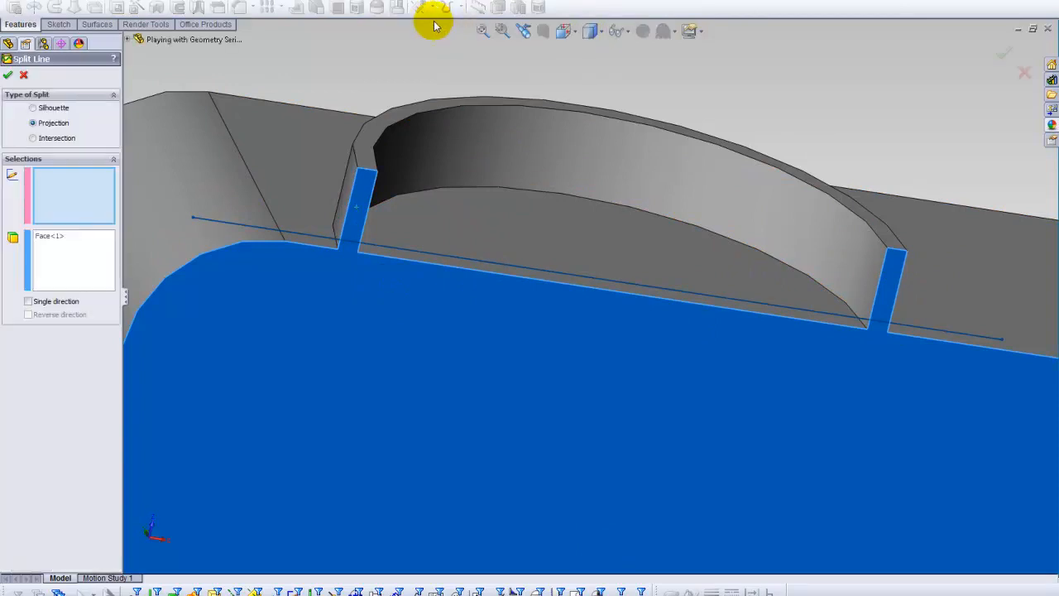
pyautogui.click(319, 241)
pyautogui.click(6, 77)
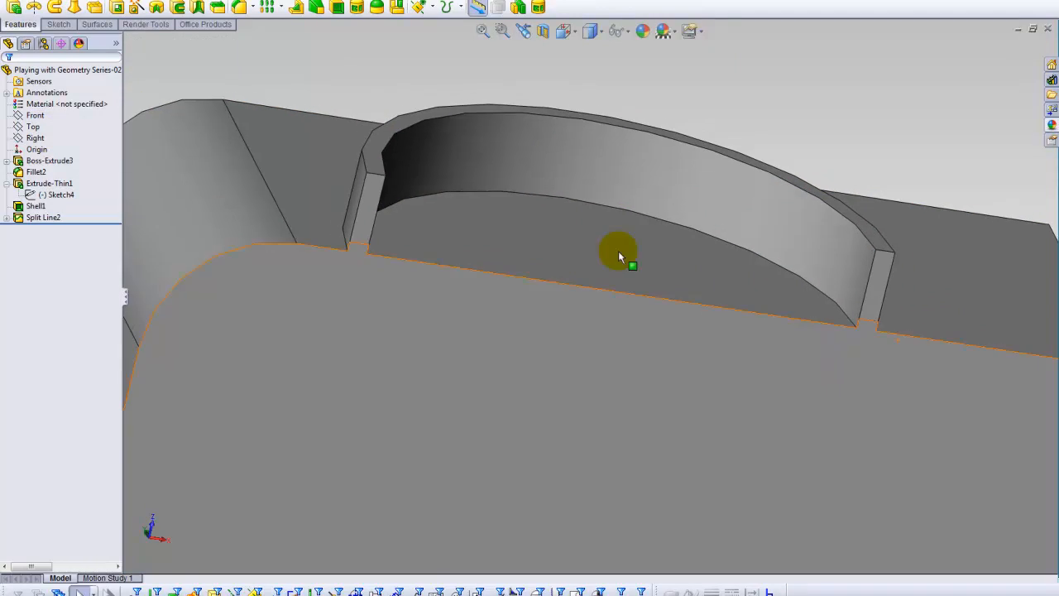
# Set up a face fillet between the curved wall's rim face and its end face nearest the block's rounded corner.
pyautogui.click(360, 249)
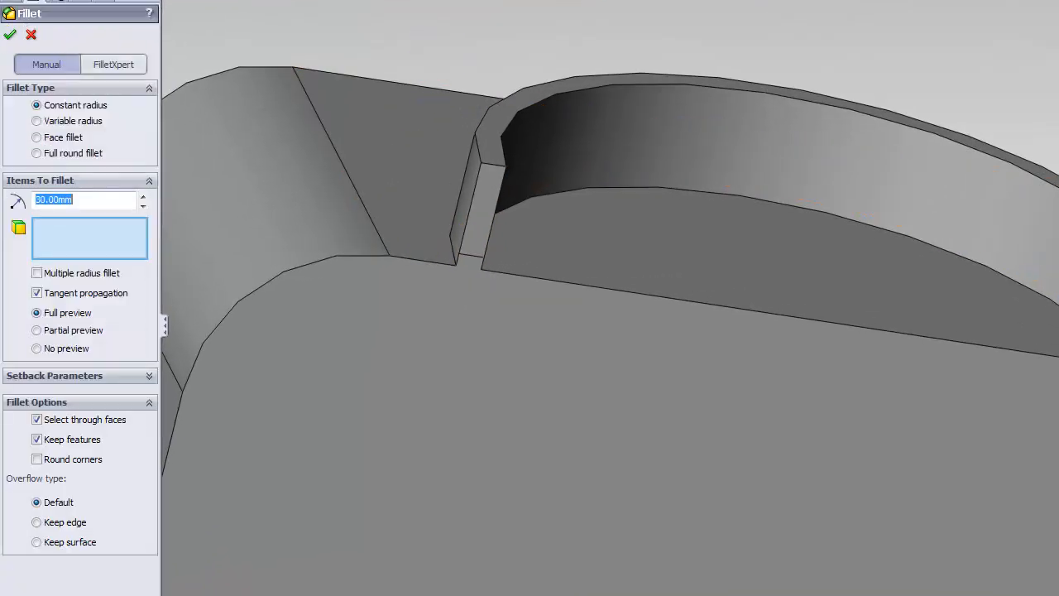
pyautogui.click(56, 138)
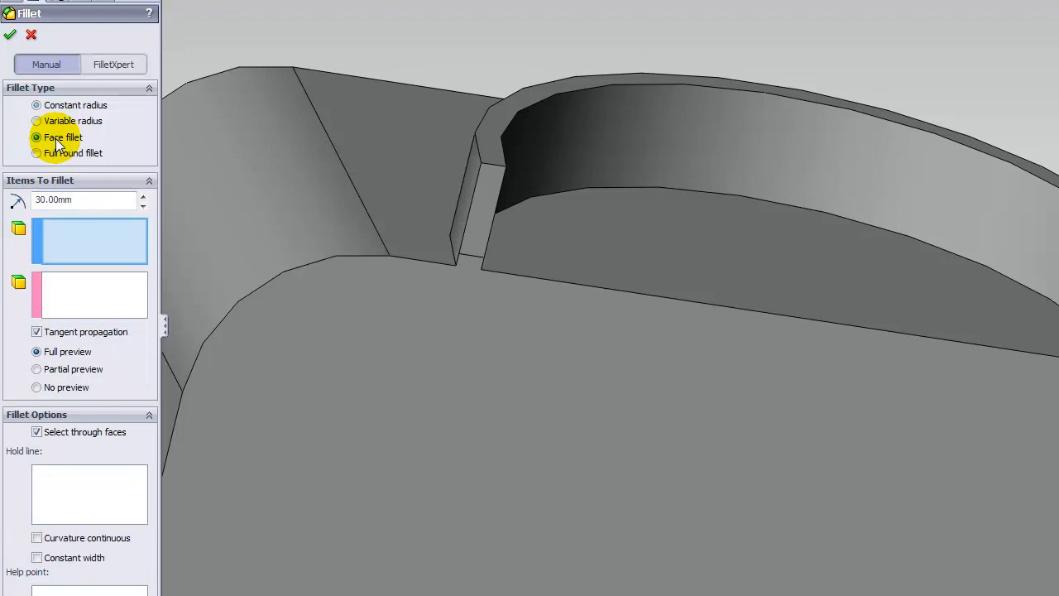
pyautogui.click(491, 133)
pyautogui.click(81, 295)
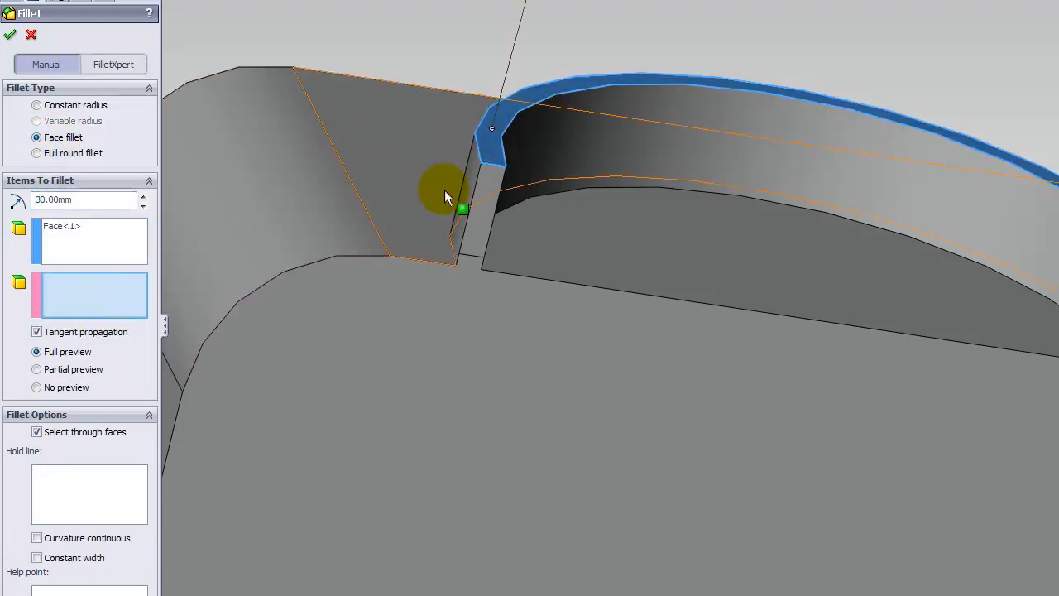
pyautogui.click(485, 179)
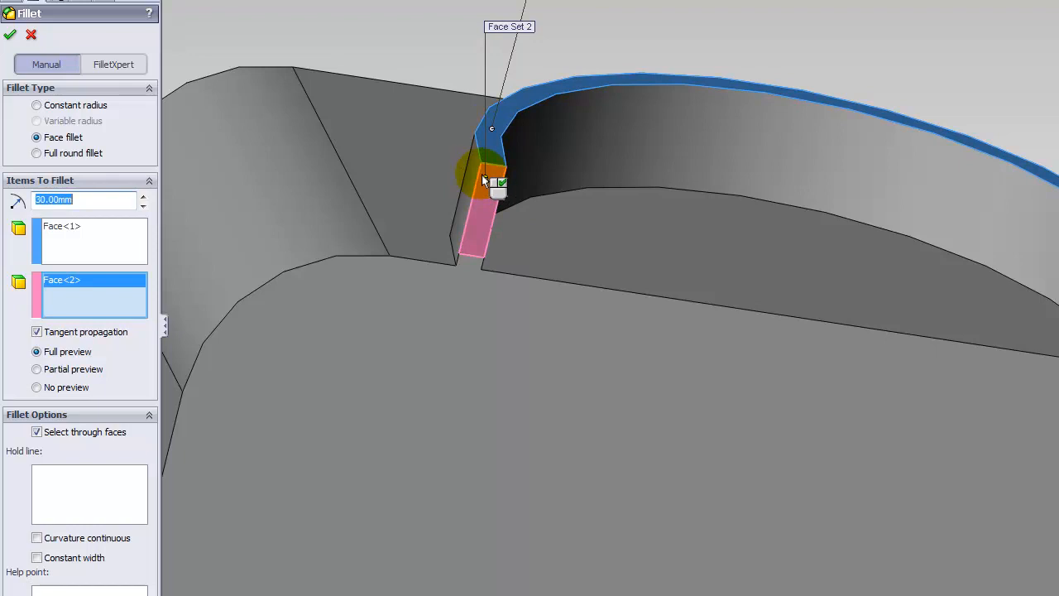
pyautogui.click(507, 28)
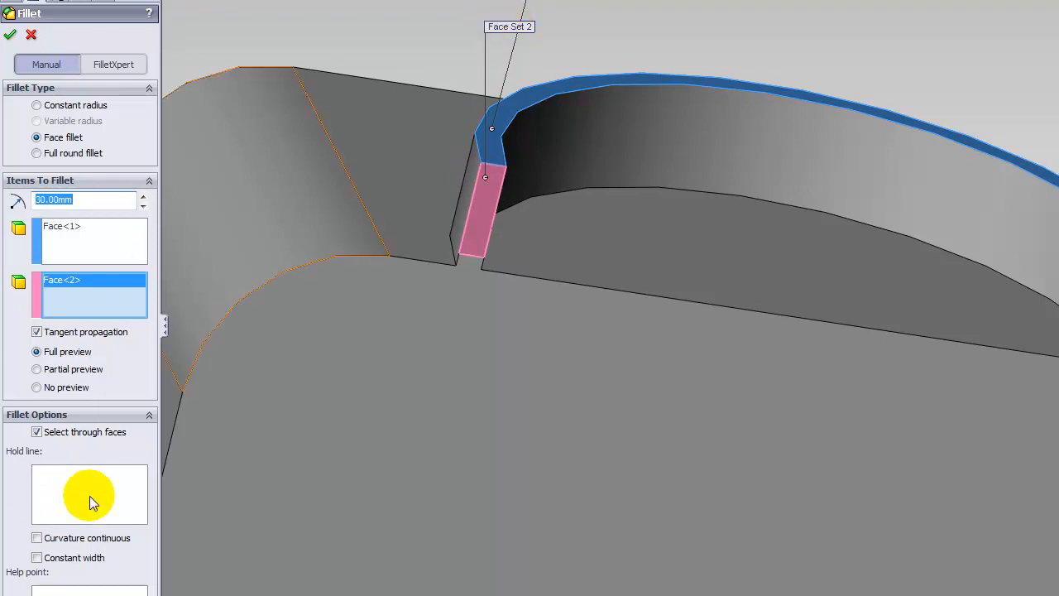
pyautogui.click(75, 251)
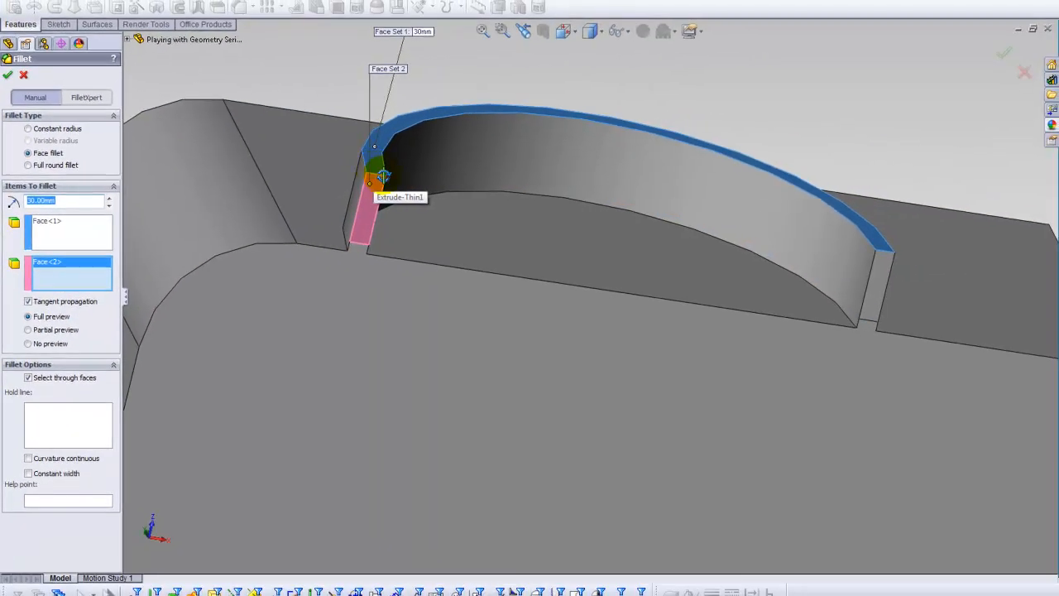
# Use the split line edge at the base of the wall's end face as the fillet's hold line.
pyautogui.moveTo(383, 176); pyautogui.dragTo(396, 187, button='middle')
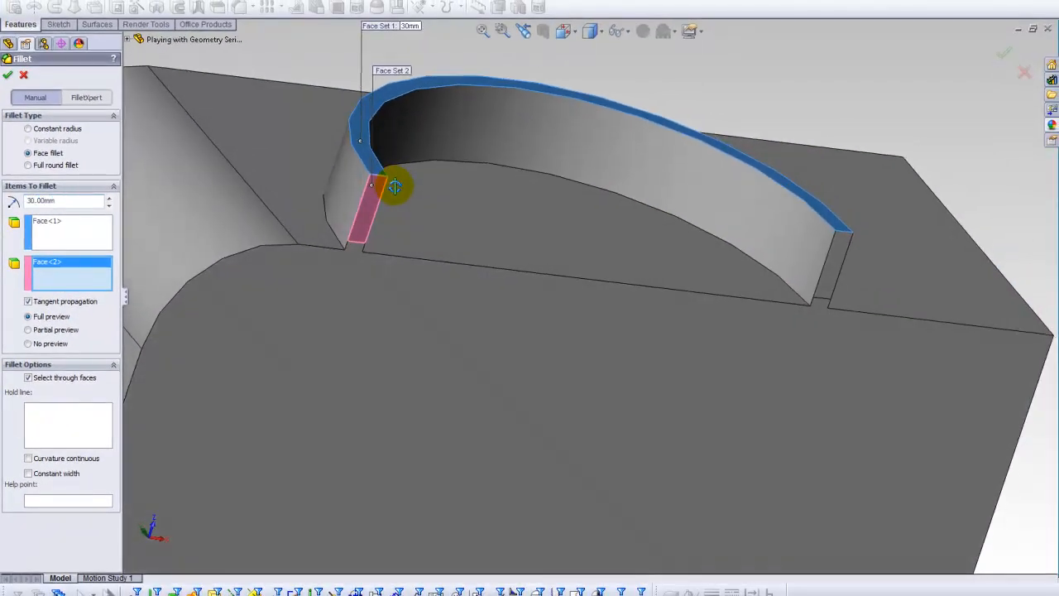
pyautogui.scroll(-4, 406, 207)
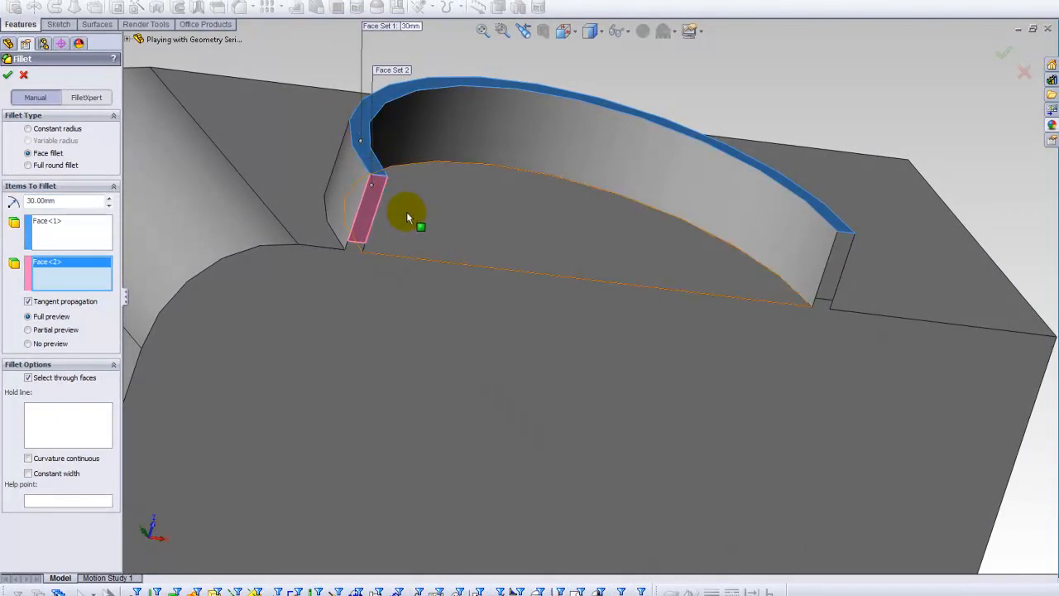
pyautogui.click(66, 426)
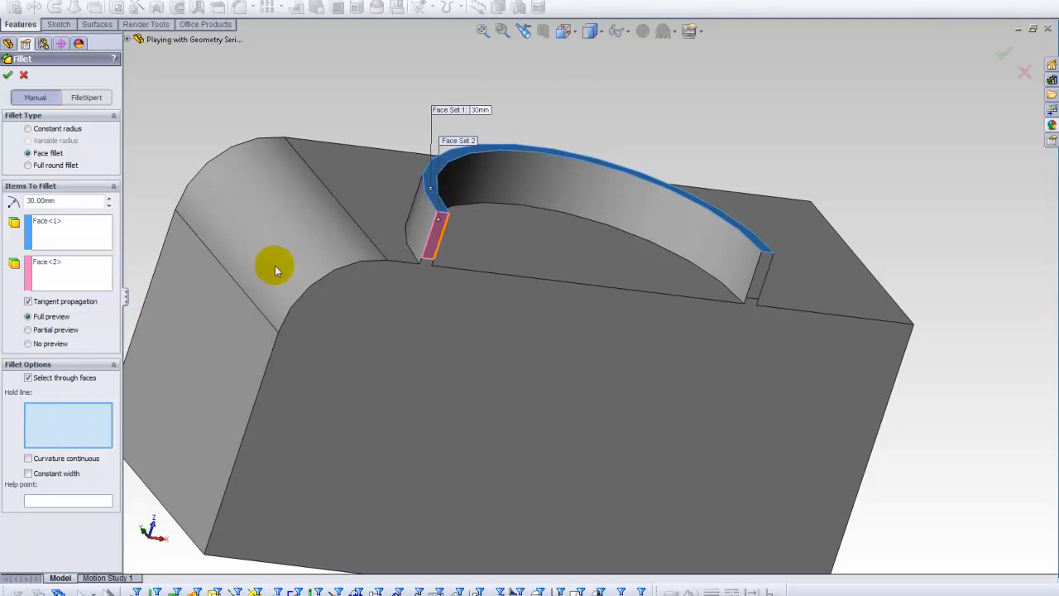
pyautogui.click(428, 263)
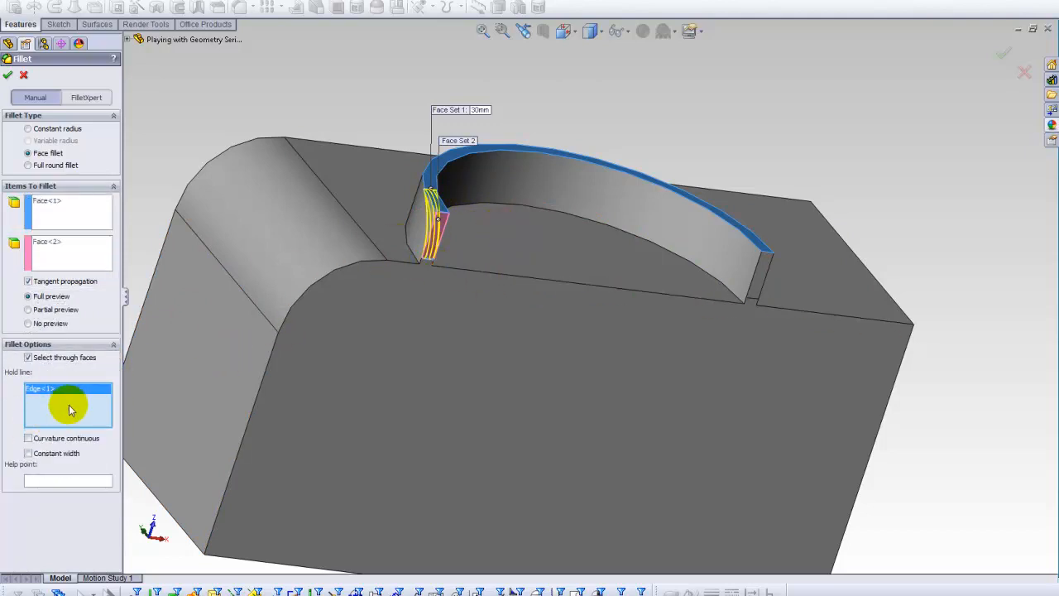
# Examine the fillet preview at the curved wall's end up close and from several angles.
pyautogui.scroll(-2, 325, 253)
pyautogui.scroll(-4, 530, 257)
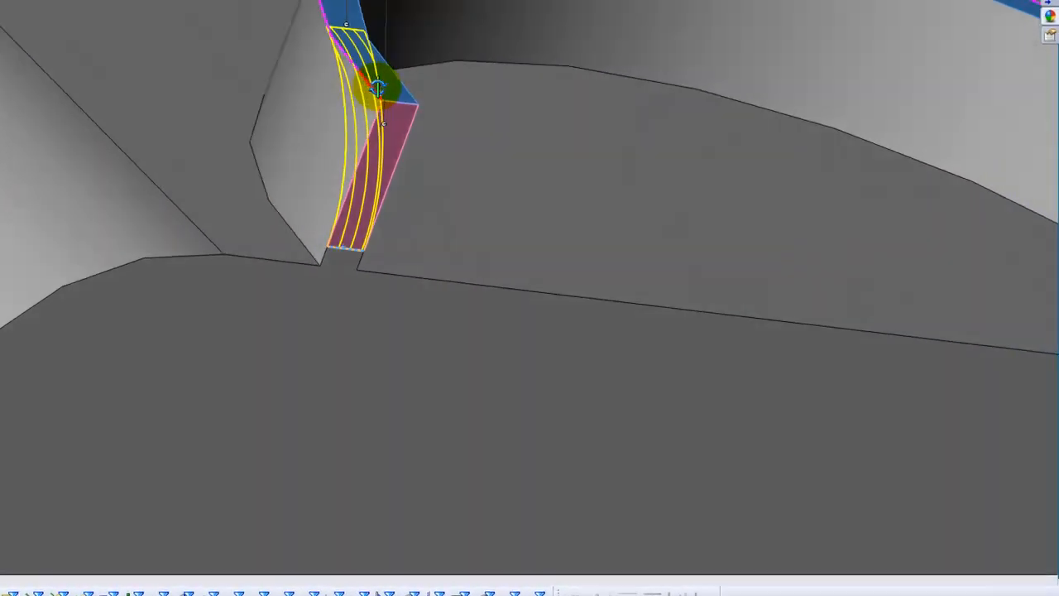
pyautogui.moveTo(377, 87); pyautogui.dragTo(380, 79, button='middle')
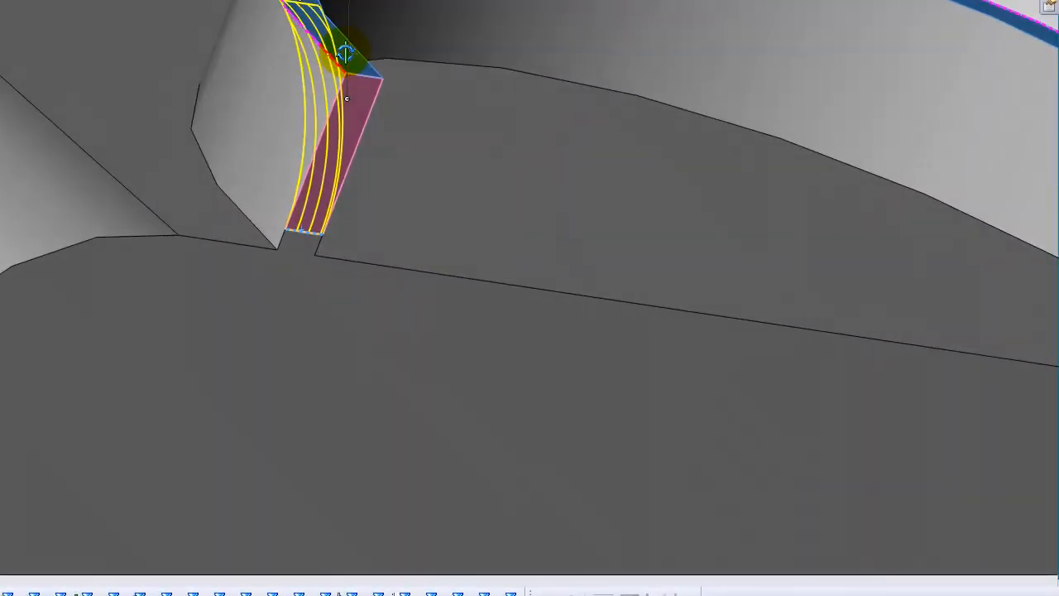
pyautogui.scroll(1, 440, 197)
pyautogui.scroll(1, 412, 183)
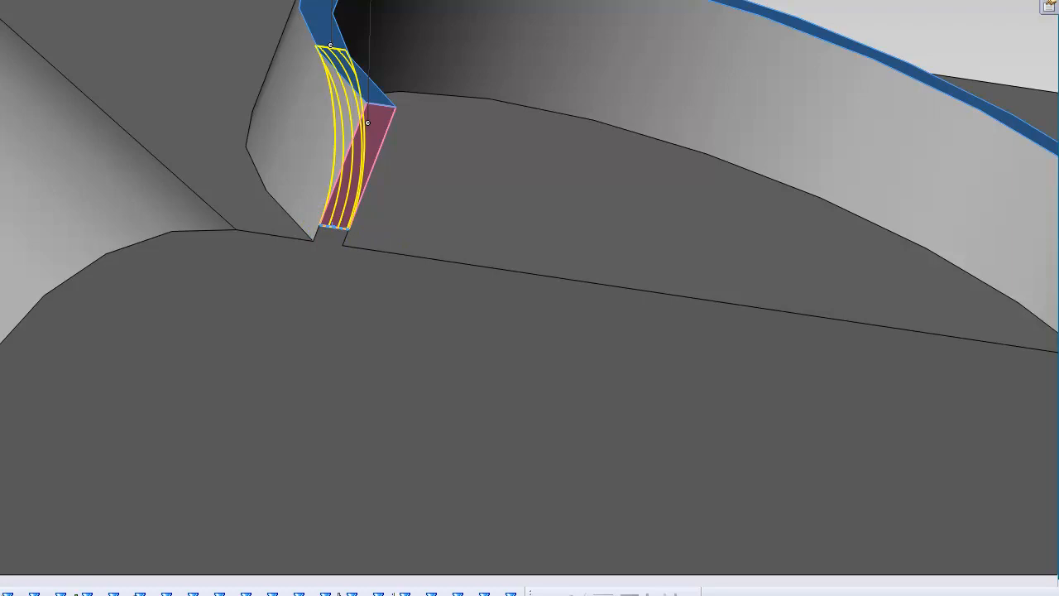
pyautogui.scroll(5, 370, 175)
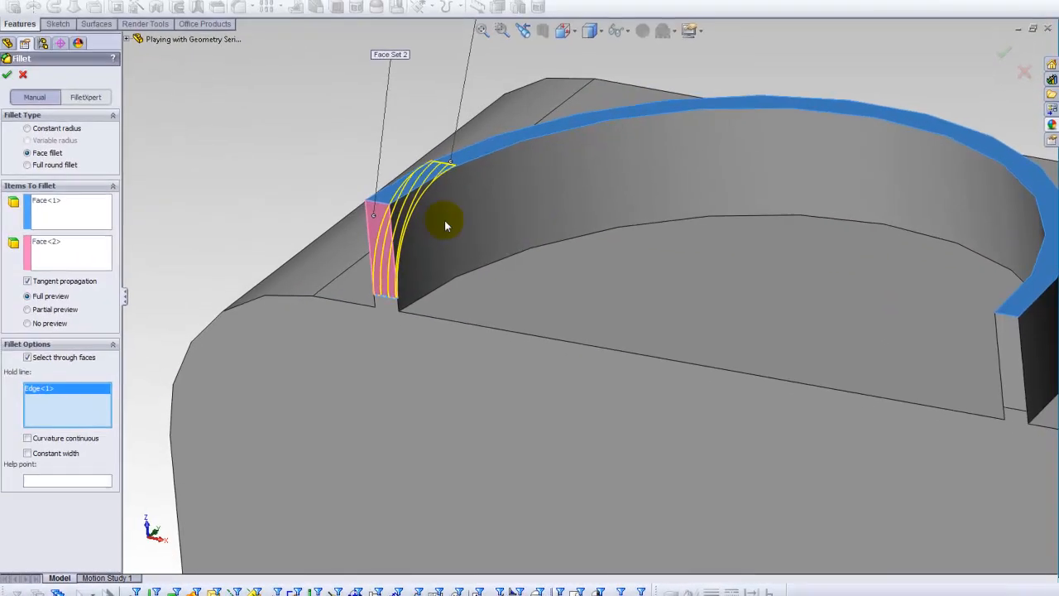
pyautogui.scroll(-3, 426, 231)
pyautogui.scroll(3, 484, 256)
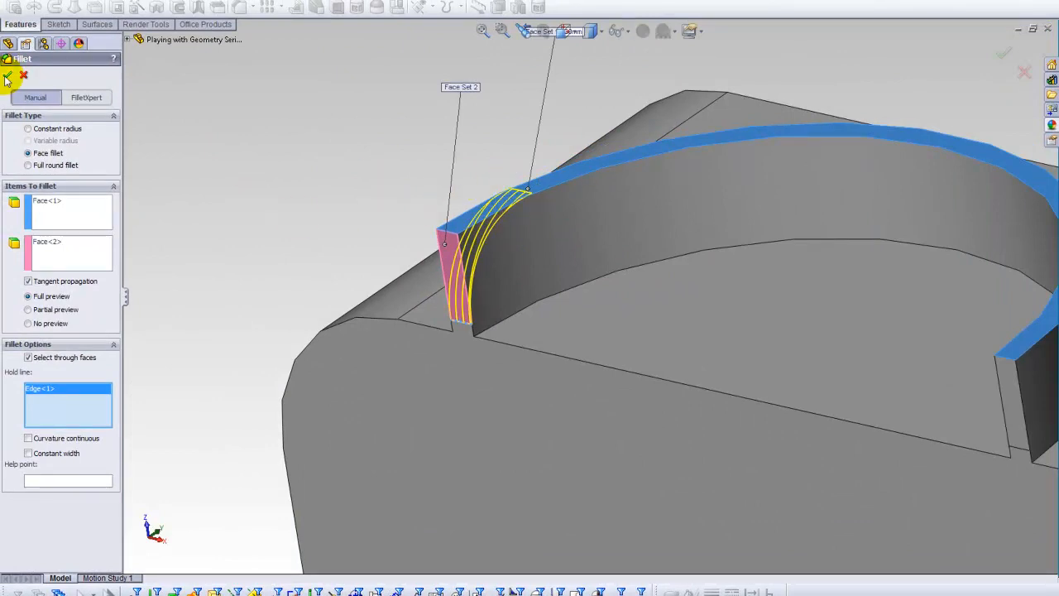
pyautogui.moveTo(334, 163); pyautogui.dragTo(222, 396, button='middle')
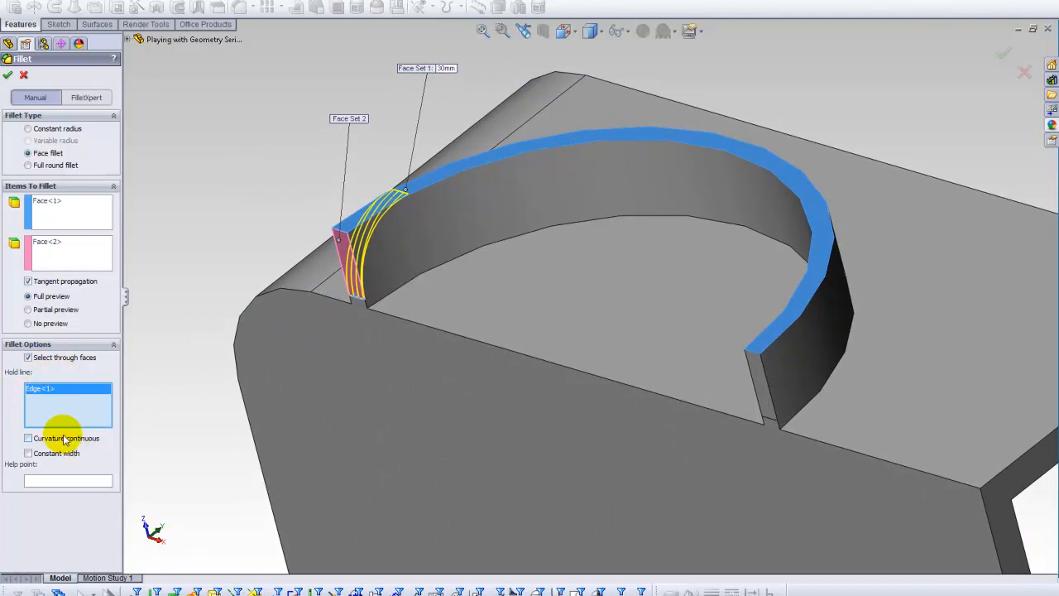
# Try the Curvature continuous and Constant width options on the face fillet, one at a time.
pyautogui.click(29, 437)
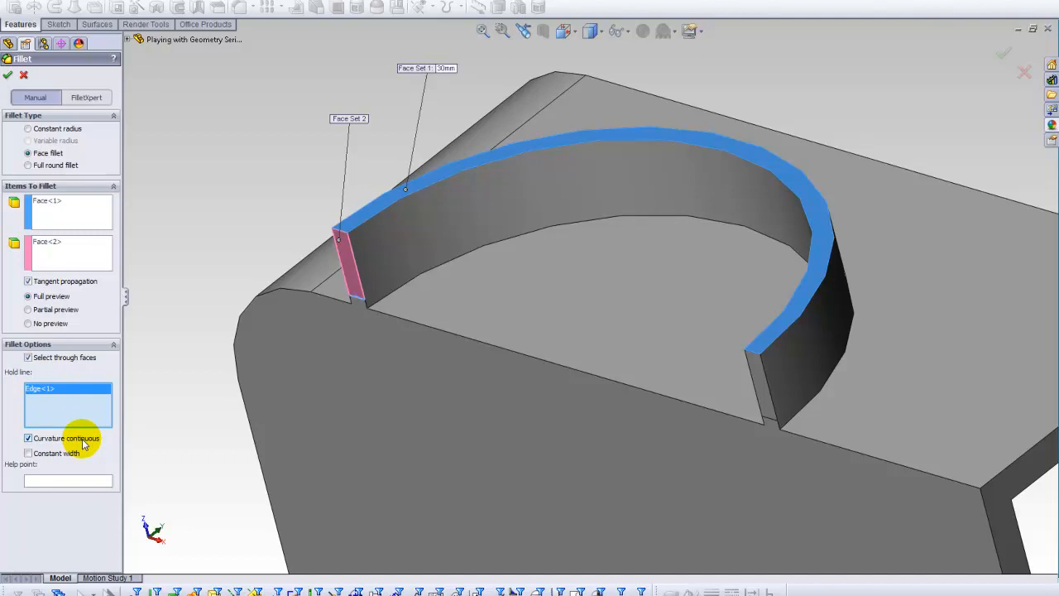
pyautogui.click(81, 444)
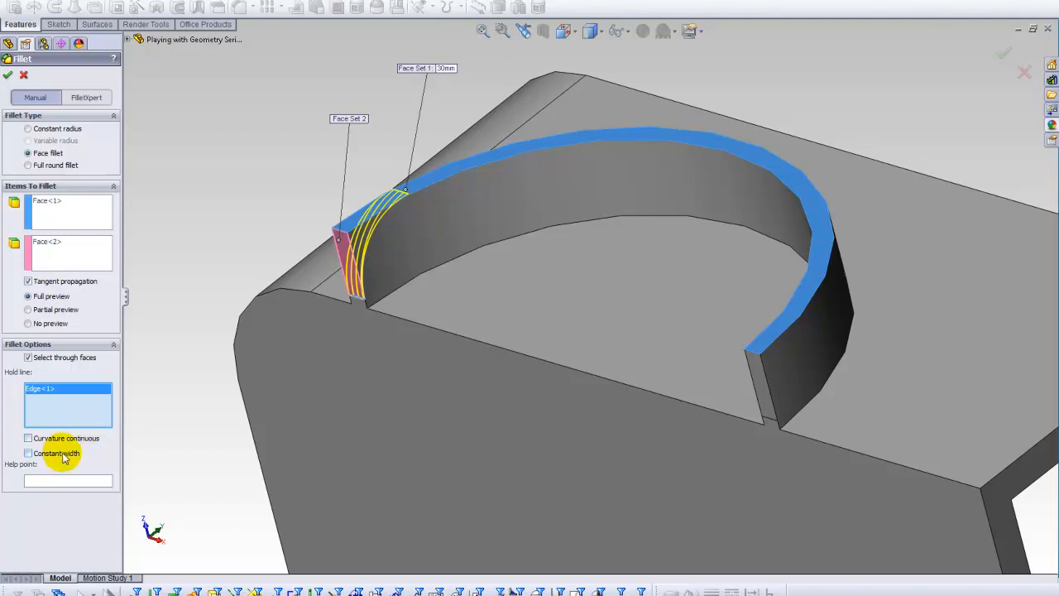
pyautogui.click(63, 456)
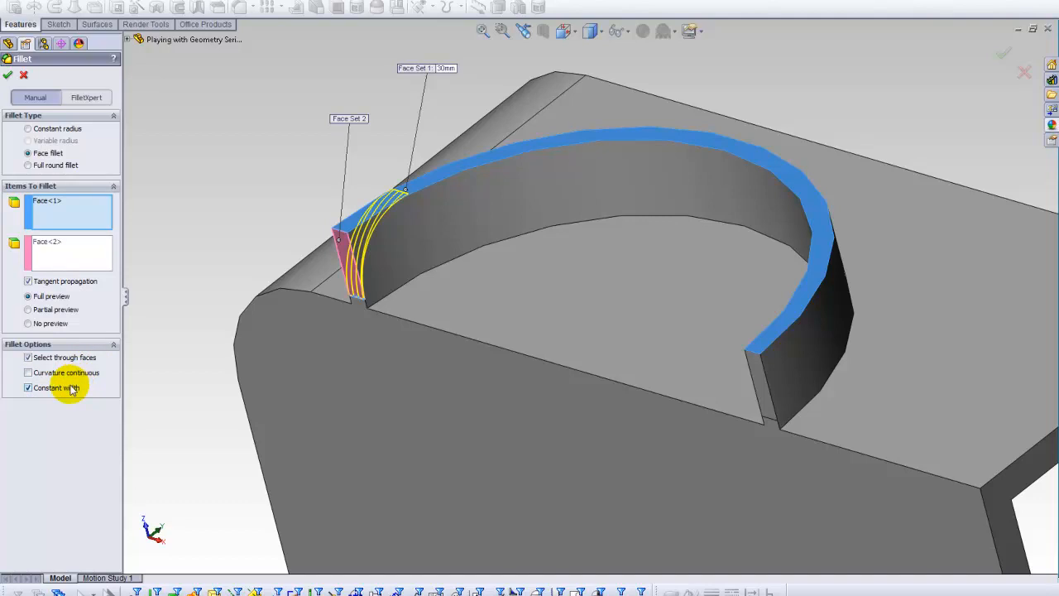
pyautogui.click(72, 388)
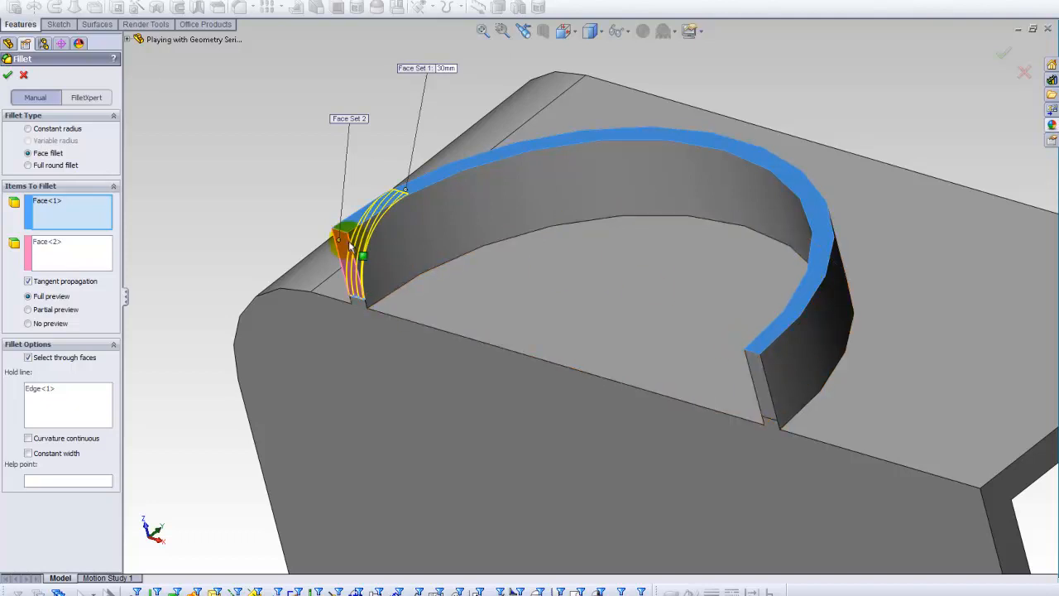
# Apply the hold line face fillet to the curved wall's end nearest the rounded corner.
pyautogui.click(329, 218)
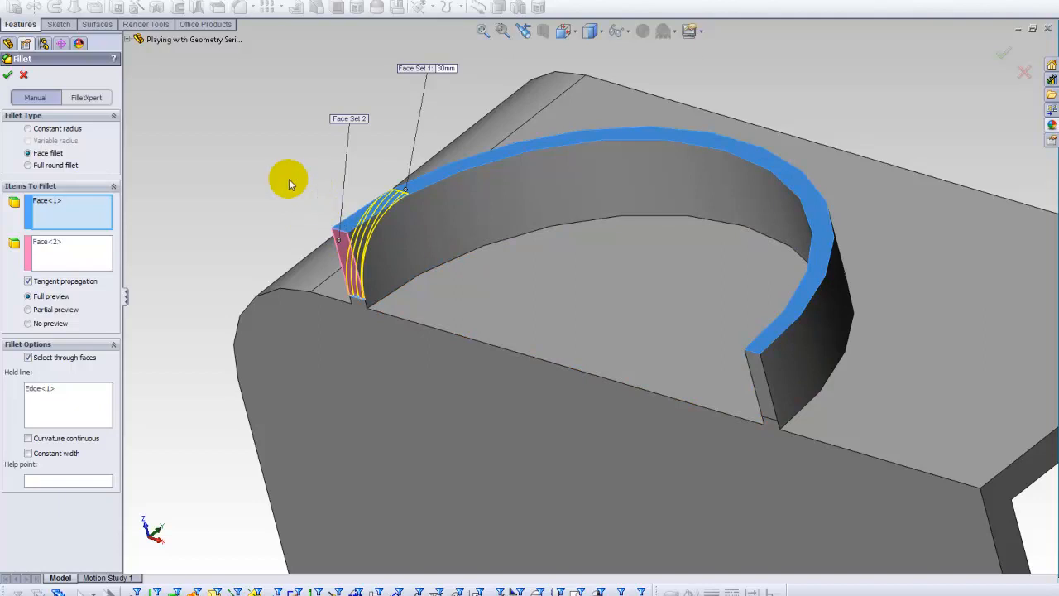
pyautogui.click(8, 76)
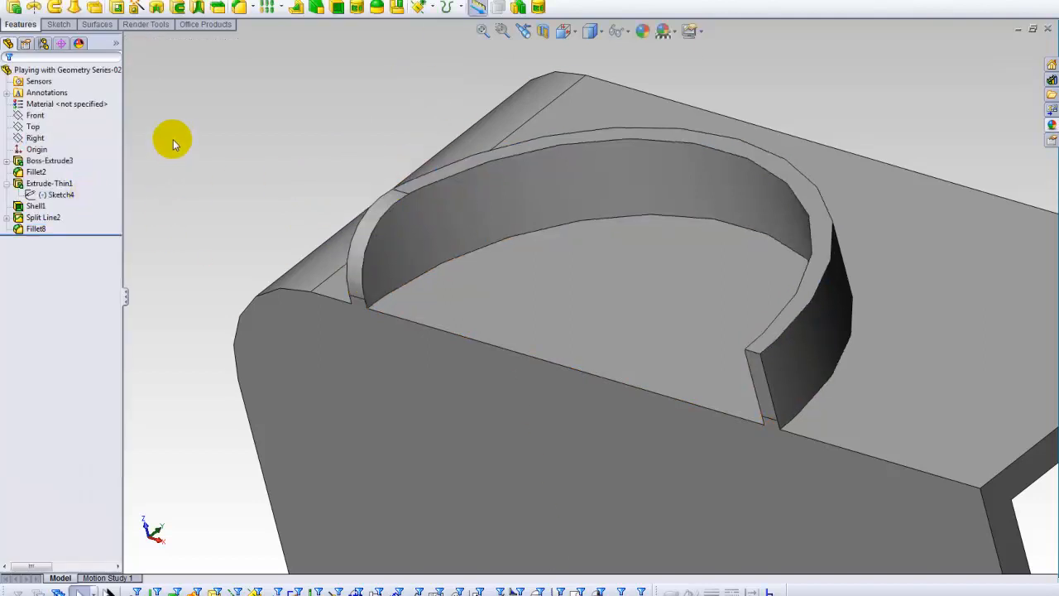
# Face-fillet the curved wall's other end between its rim and end face, using the split line edge there as the hold line.
pyautogui.click(246, 8)
pyautogui.click(70, 228)
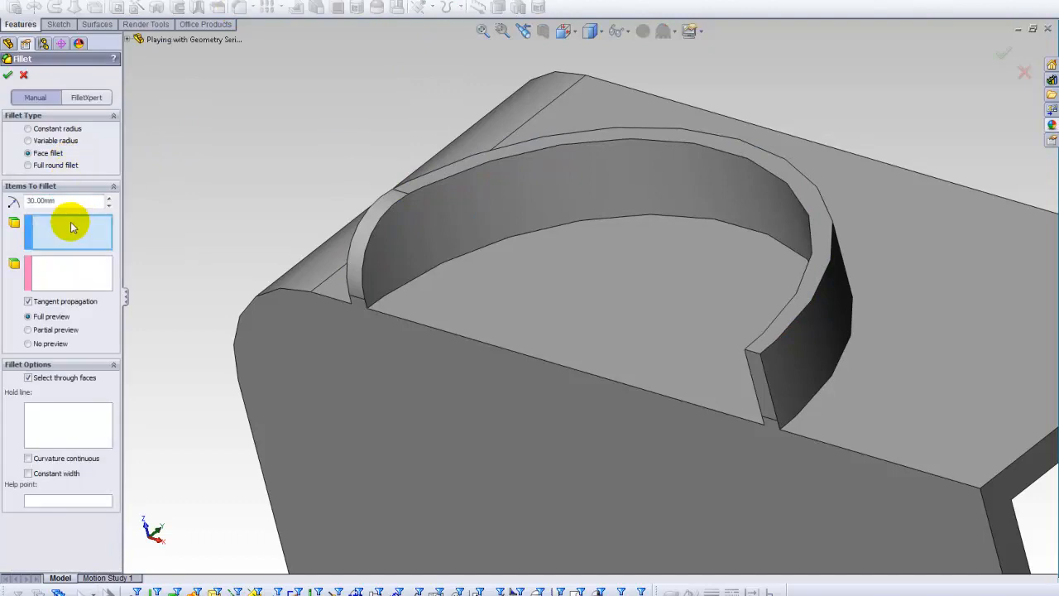
pyautogui.click(768, 340)
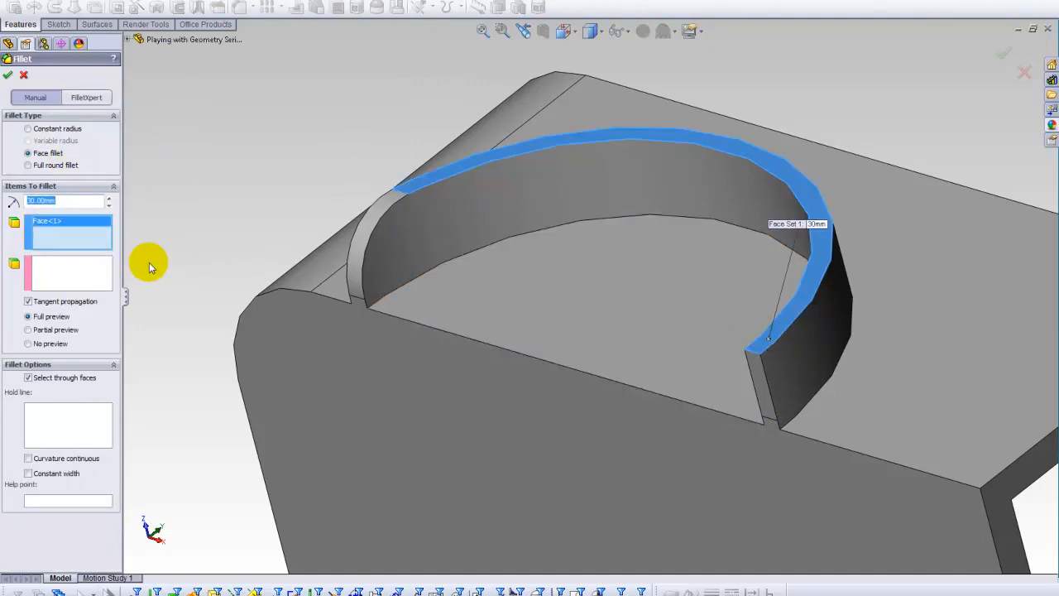
pyautogui.click(76, 274)
pyautogui.click(762, 373)
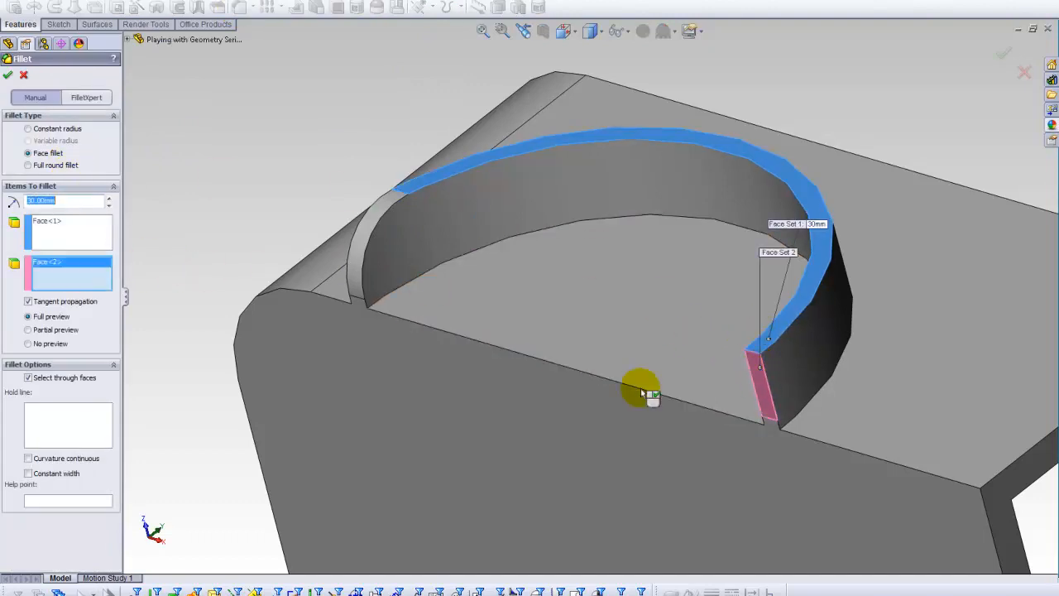
pyautogui.click(102, 411)
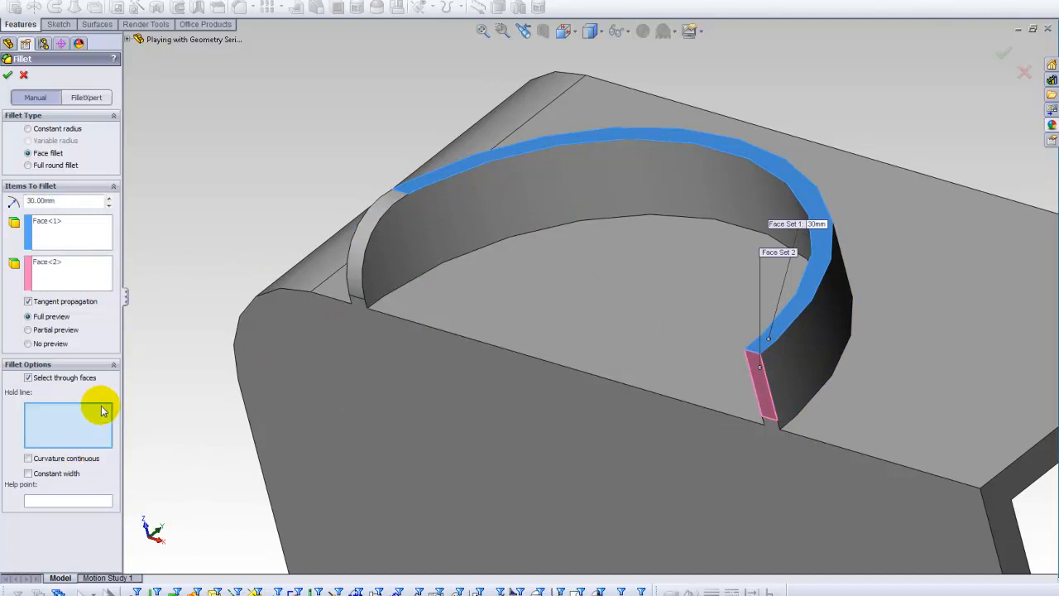
pyautogui.click(769, 424)
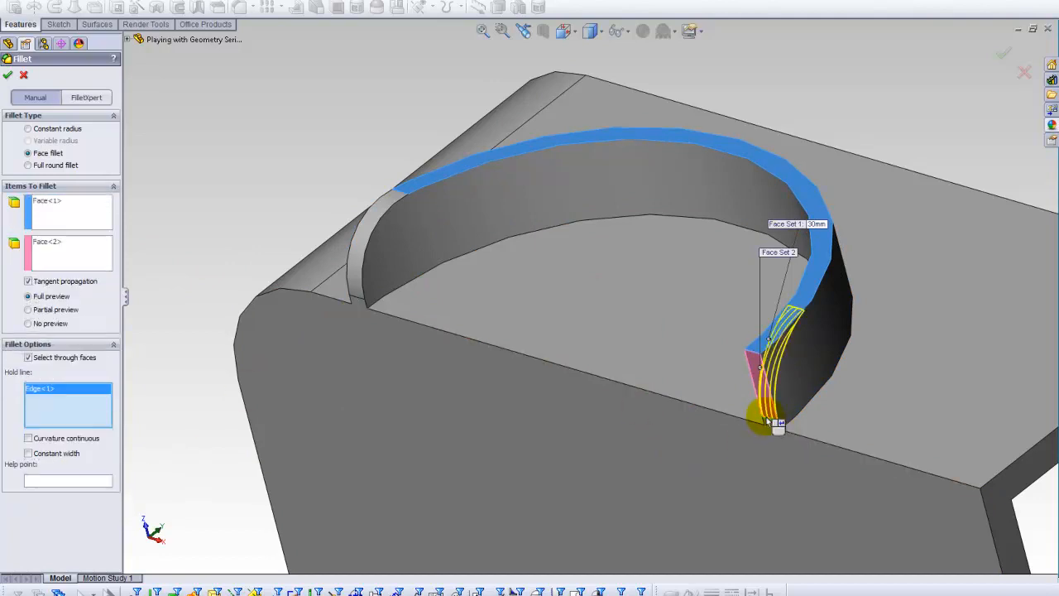
pyautogui.click(8, 76)
# Inspect the filleted wall from other angles and highlight its outer curved face together with the adjoining large flat face.
pyautogui.moveTo(568, 165); pyautogui.dragTo(414, 279, button='middle')
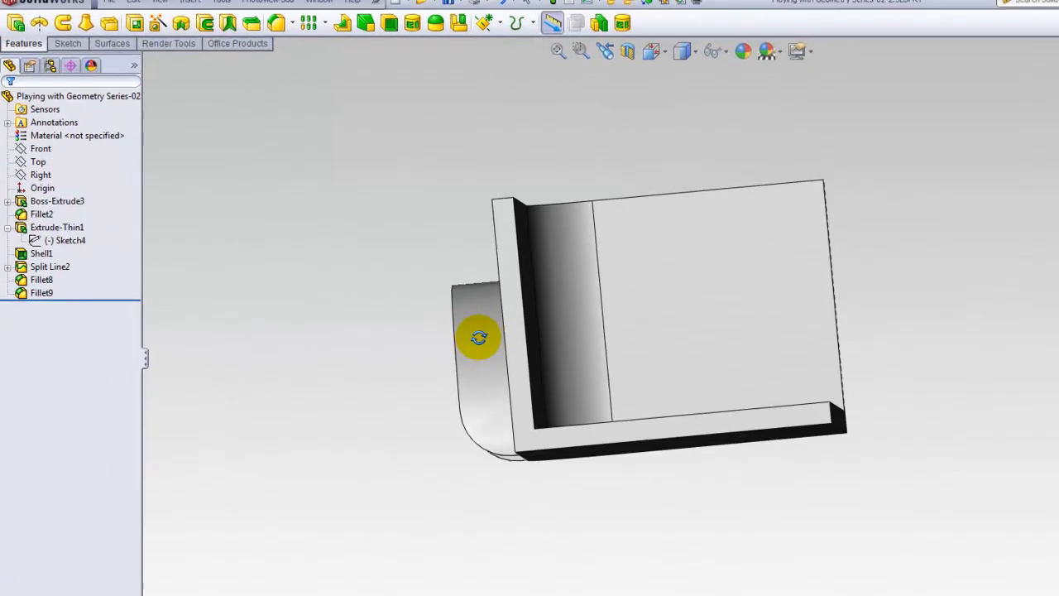
pyautogui.moveTo(478, 337); pyautogui.dragTo(512, 295, button='middle')
pyautogui.moveTo(582, 341); pyautogui.dragTo(701, 405, button='middle')
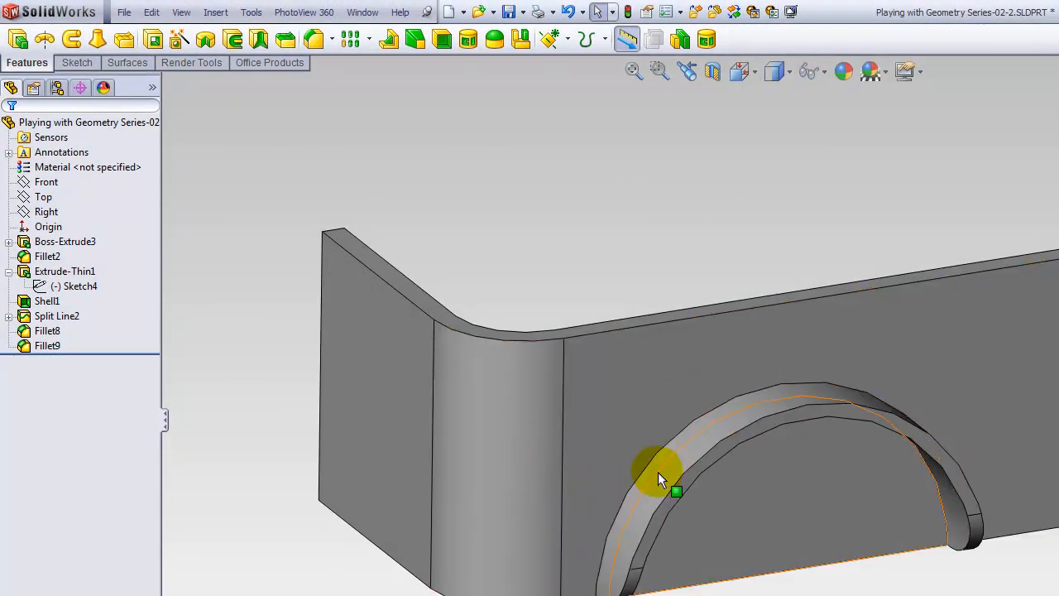
pyautogui.click(666, 440)
pyautogui.keyDown('ctrl'); pyautogui.click(680, 441); pyautogui.keyUp('ctrl')
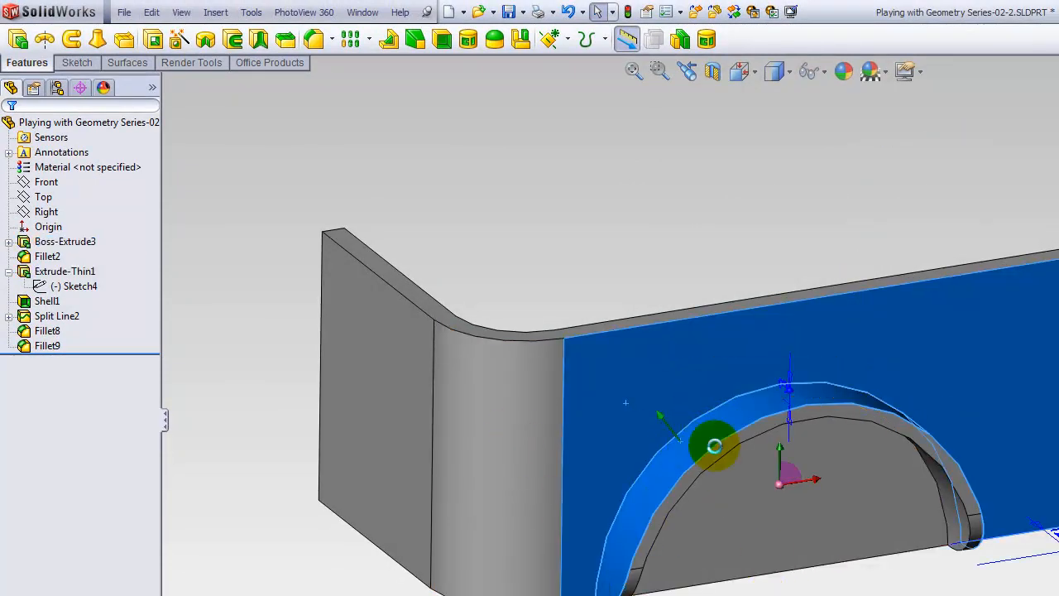
pyautogui.press('Escape')
pyautogui.click(704, 414)
pyautogui.keyDown('ctrl'); pyautogui.click(757, 506); pyautogui.keyUp('ctrl')
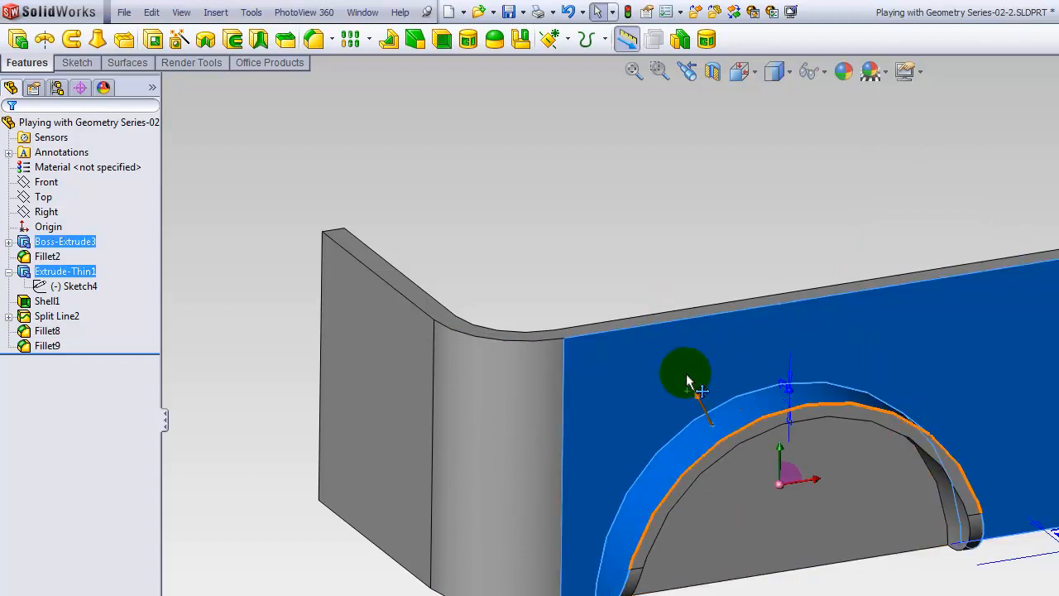
pyautogui.click(307, 193)
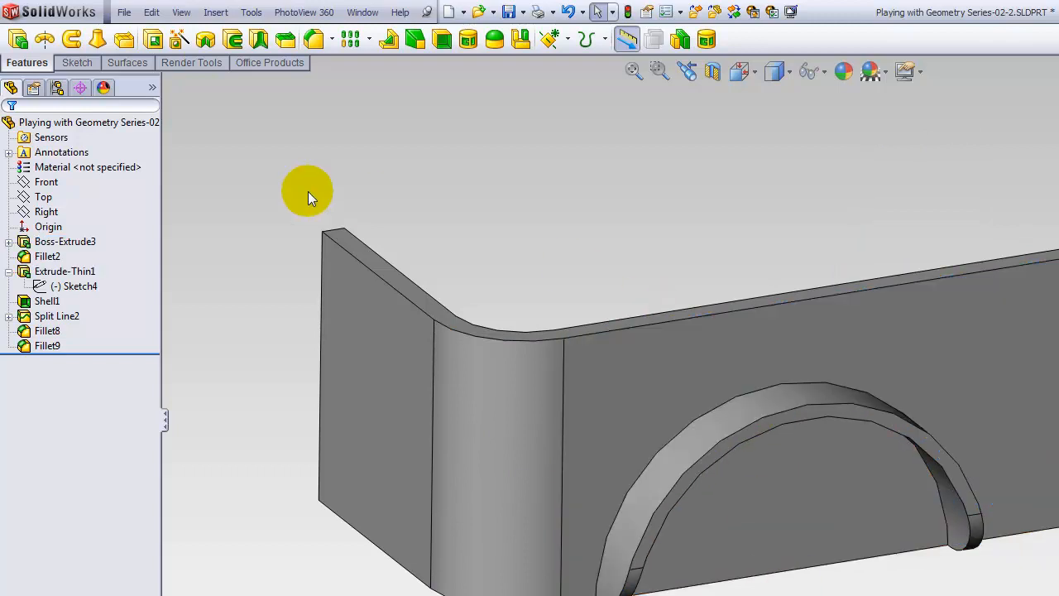
pyautogui.click(286, 39)
pyautogui.click(79, 342)
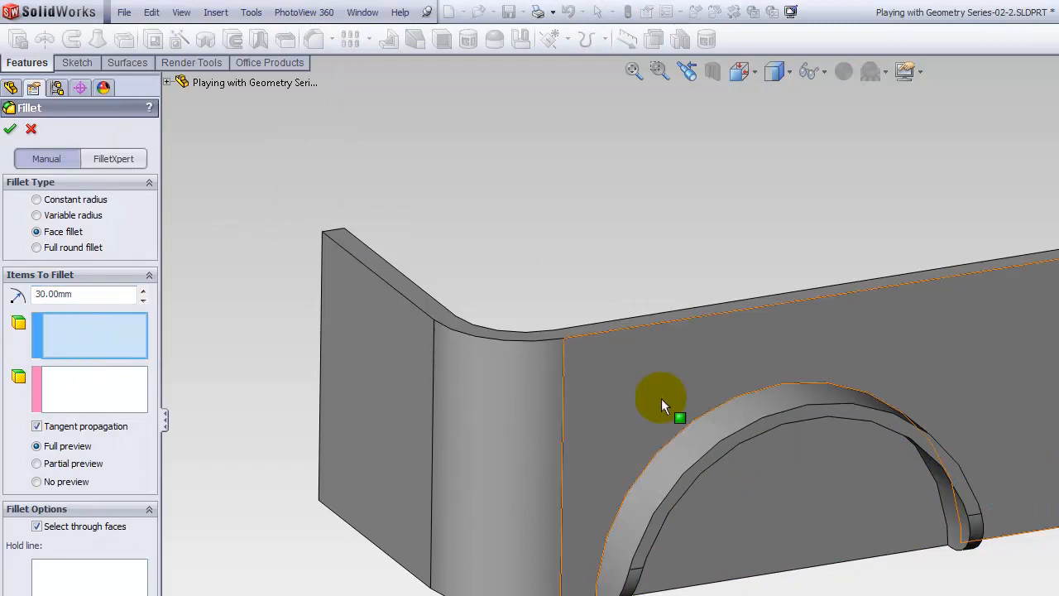
pyautogui.click(522, 381)
pyautogui.click(577, 391)
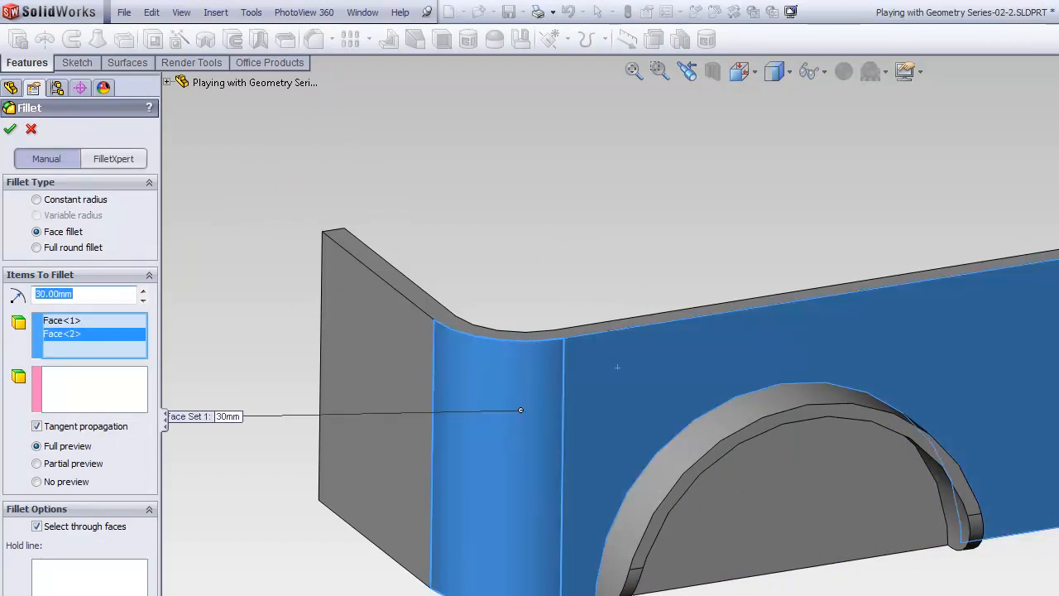
pyautogui.click(70, 388)
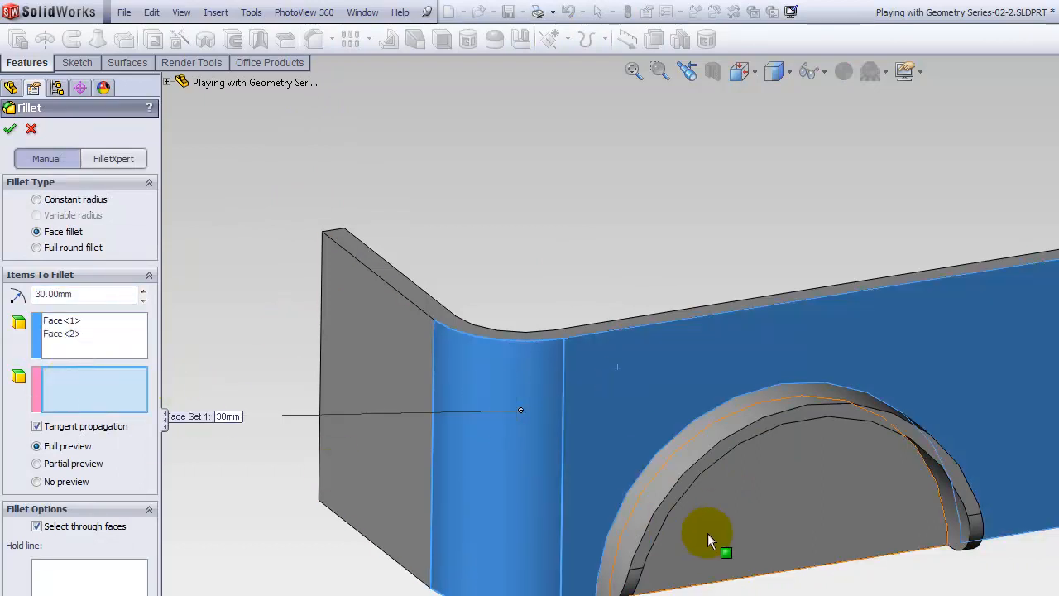
pyautogui.click(659, 482)
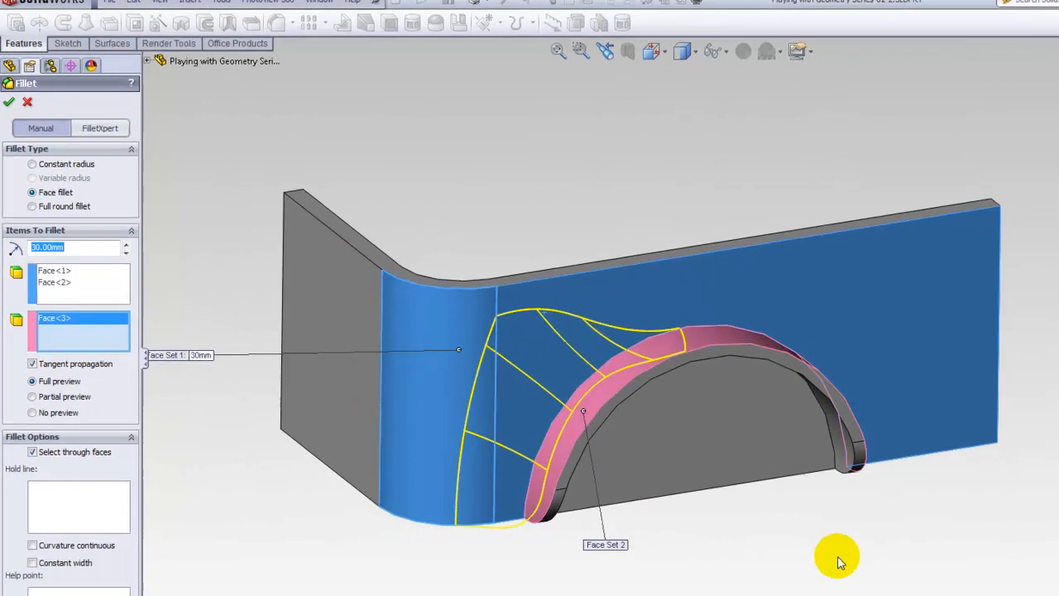
pyautogui.moveTo(743, 499); pyautogui.dragTo(605, 460, button='middle')
pyautogui.moveTo(523, 383); pyautogui.dragTo(657, 442, button='middle')
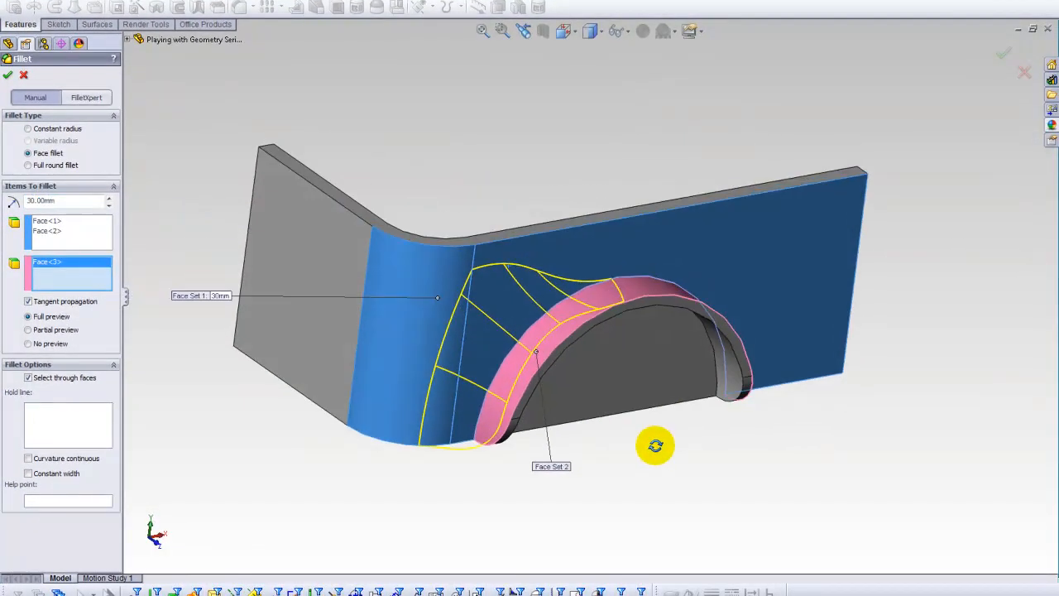
pyautogui.click(61, 438)
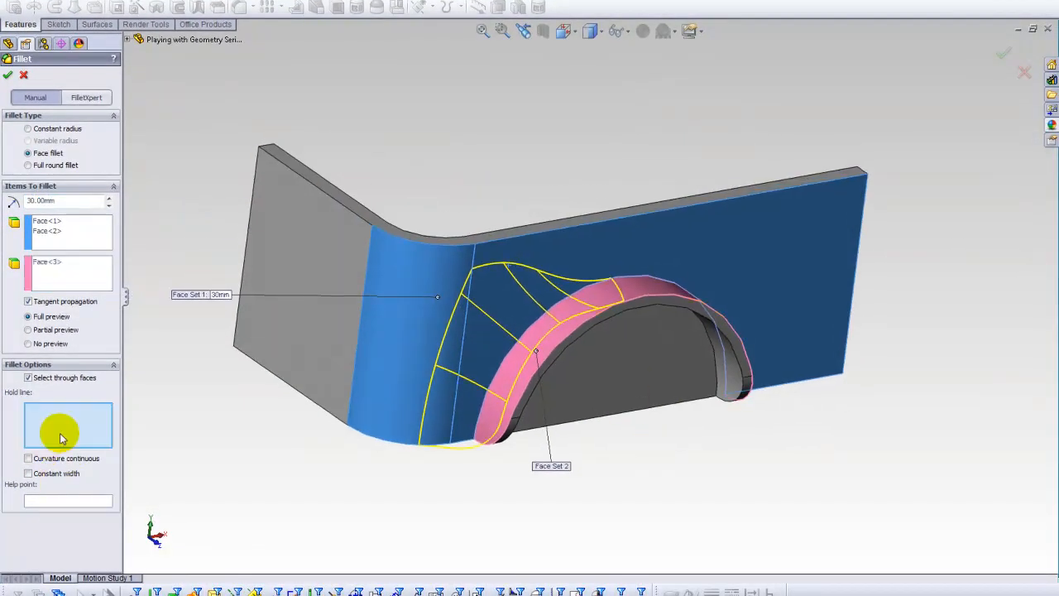
pyautogui.click(546, 367)
pyautogui.moveTo(642, 369); pyautogui.dragTo(488, 388, button='middle')
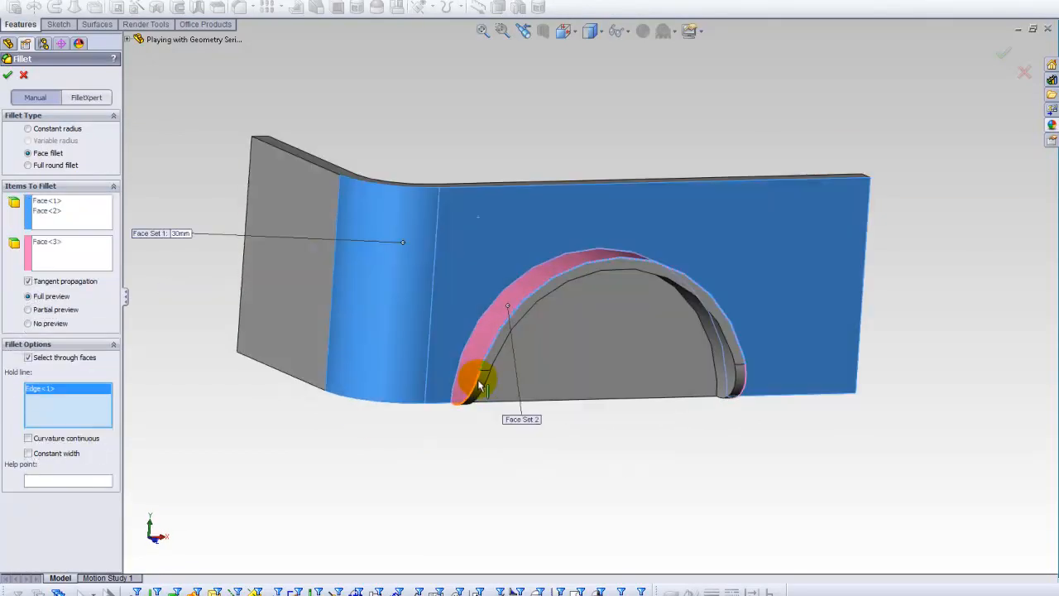
pyautogui.click(483, 383)
pyautogui.click(747, 383)
pyautogui.moveTo(700, 314); pyautogui.dragTo(704, 346, button='middle')
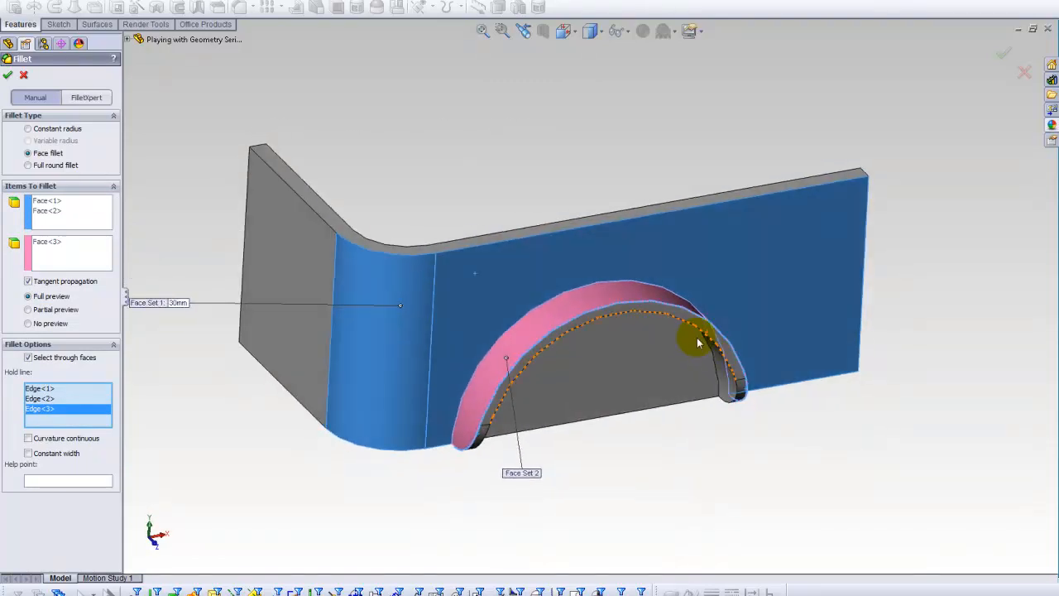
pyautogui.click(24, 75)
# Roll the model back to just after Split Line2 and set up a face fillet between the rounded corner and large flat faces and the wall's outer face.
pyautogui.moveTo(76, 246); pyautogui.dragTo(73, 223)
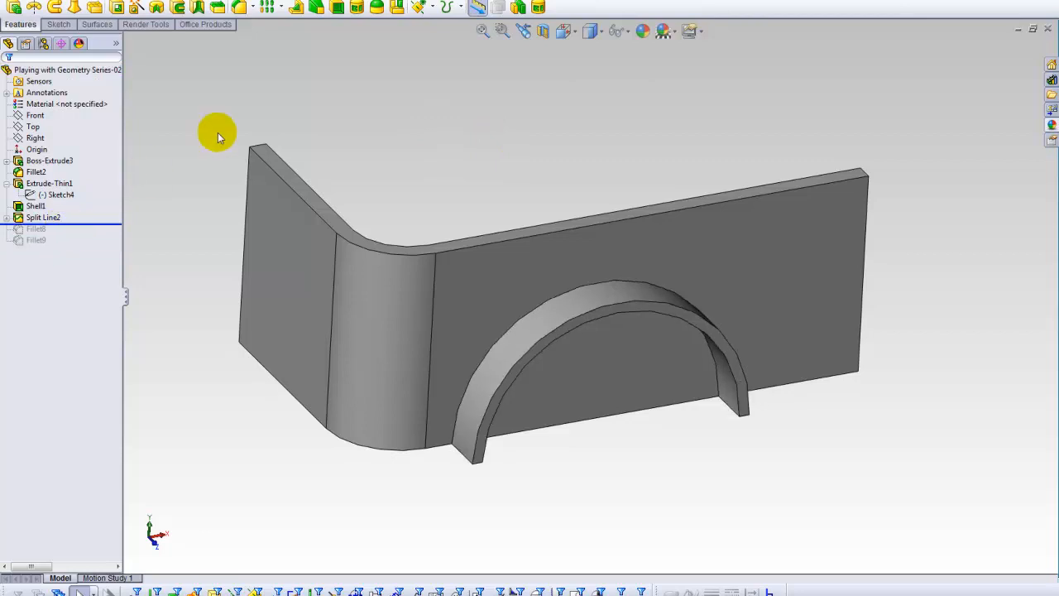
pyautogui.click(240, 8)
pyautogui.click(58, 231)
pyautogui.click(439, 293)
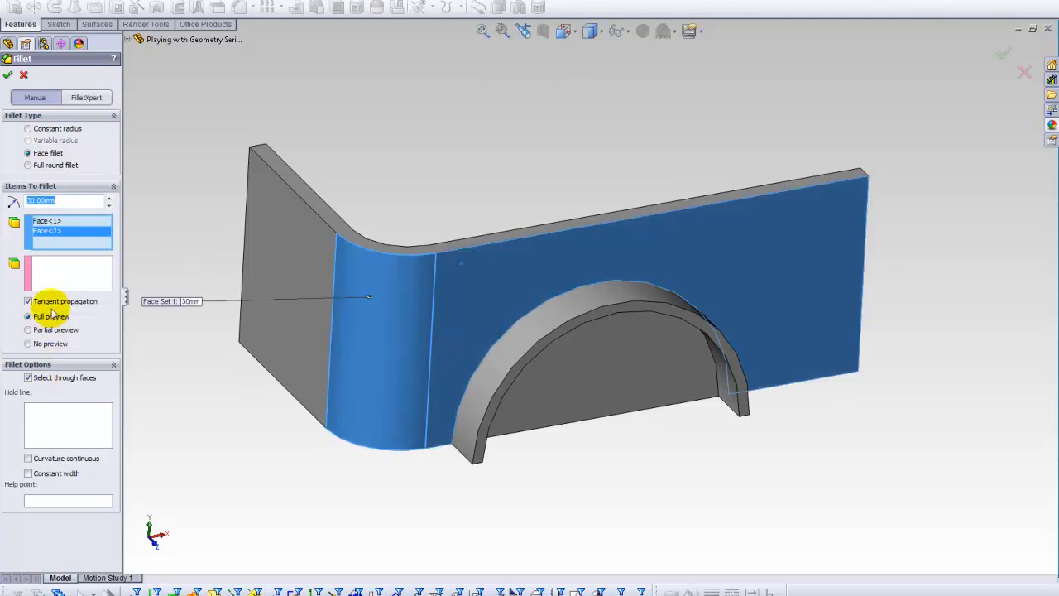
pyautogui.click(60, 273)
pyautogui.click(500, 345)
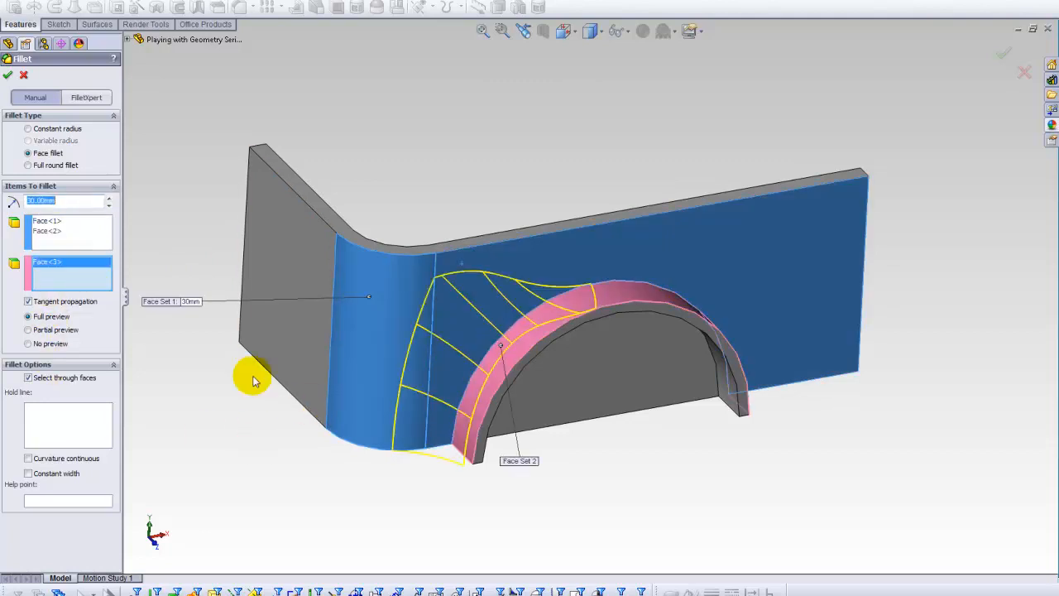
# Use the outer edge of the curved wall's rim as the hold line and create the face fillet.
pyautogui.click(81, 441)
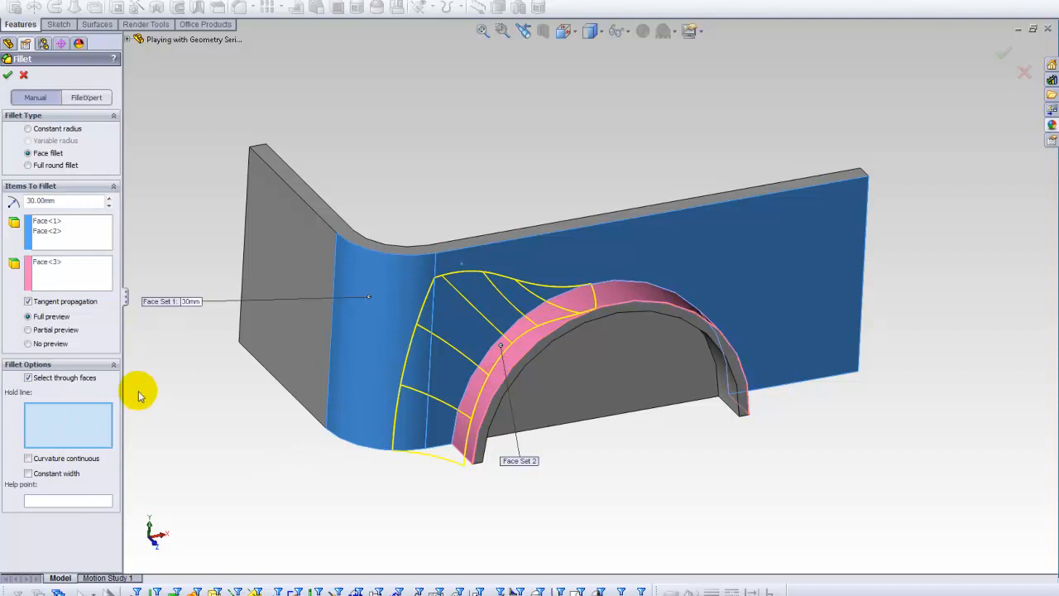
pyautogui.click(559, 333)
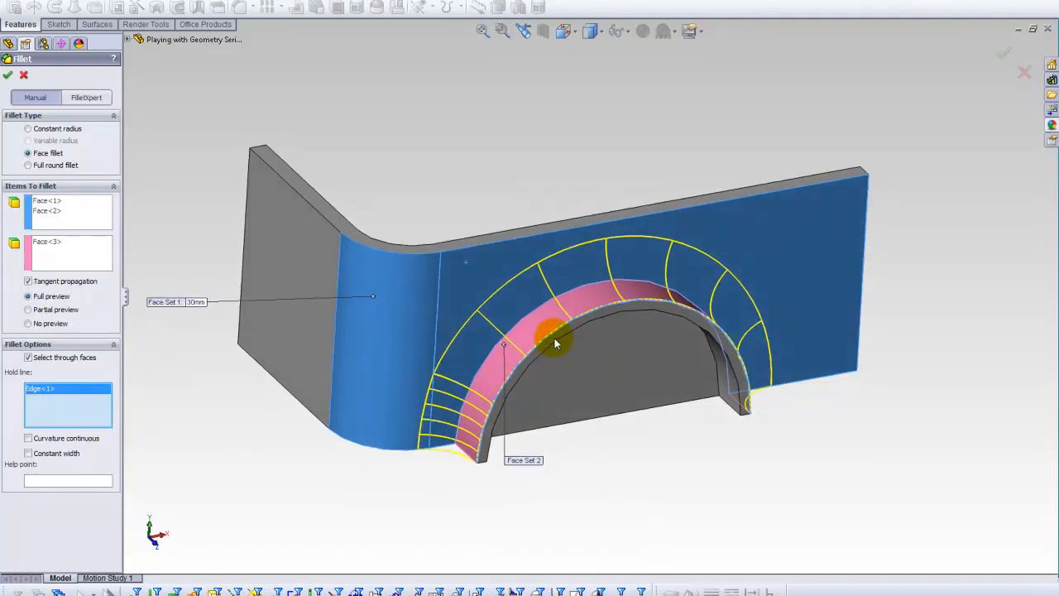
pyautogui.moveTo(703, 332); pyautogui.dragTo(608, 335, button='middle')
pyautogui.scroll(-1, 608, 335)
pyautogui.click(8, 74)
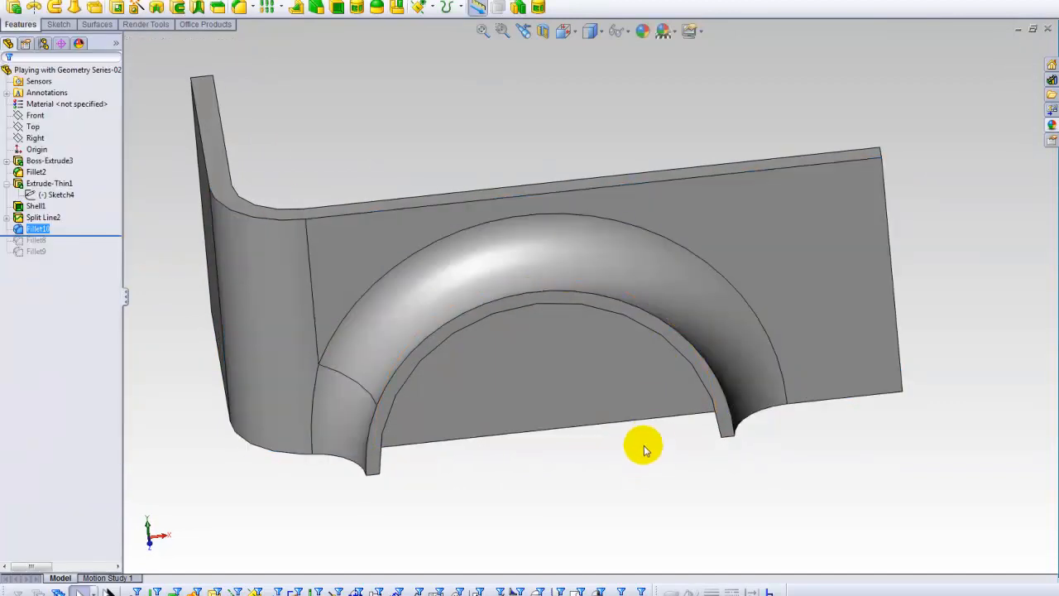
# Roll the model forward past Fillet8, the wall-end fillet nearest the rounded corner.
pyautogui.moveTo(627, 469); pyautogui.dragTo(610, 206, button='middle')
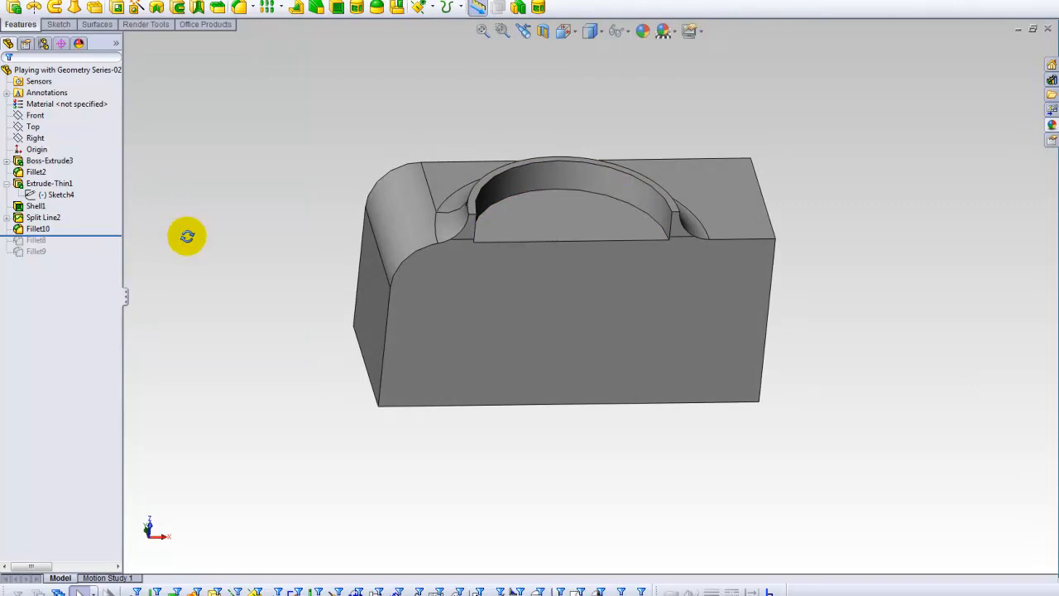
pyautogui.click(93, 238)
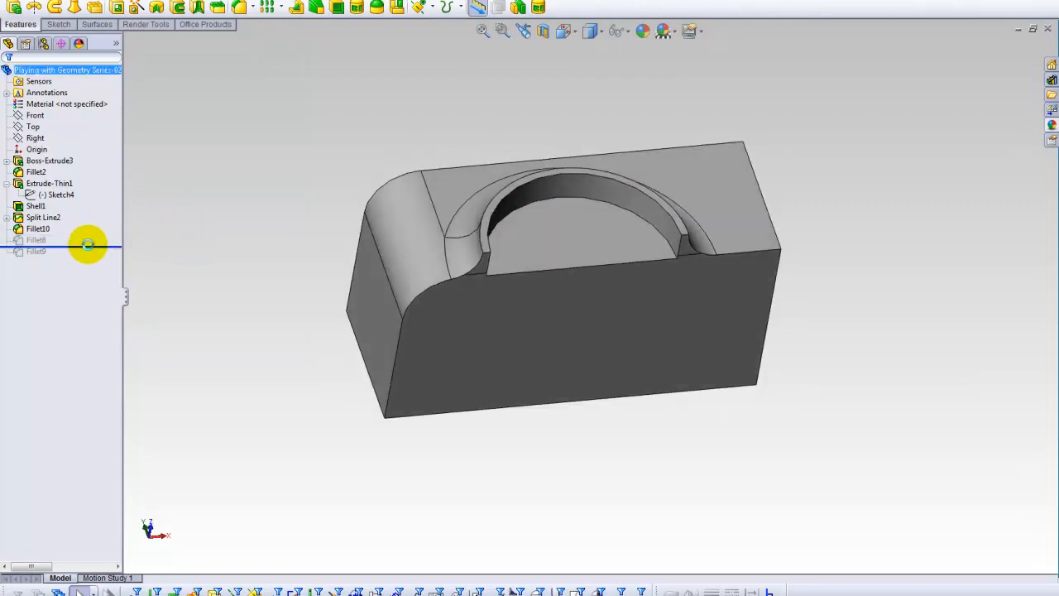
pyautogui.moveTo(93, 244); pyautogui.dragTo(93, 246)
# Replace Fillet8's missing hold line with the bottom edge of the wall's end face, and roll the model forward past Fillet9.
pyautogui.rightClick(43, 240)
pyautogui.click(52, 208)
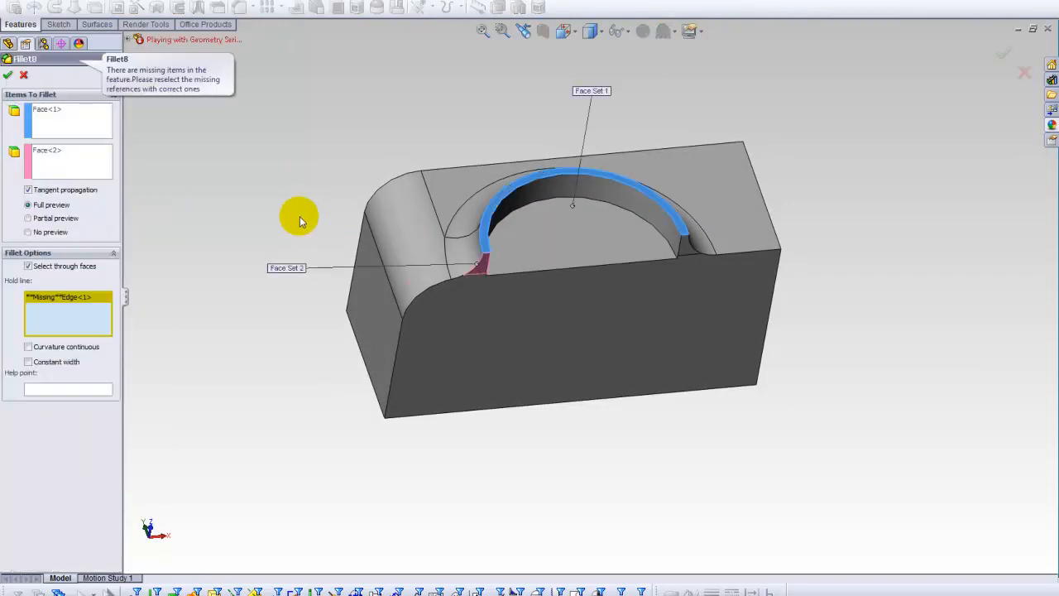
pyautogui.scroll(-3, 369, 240)
pyautogui.rightClick(88, 324)
pyautogui.click(89, 324)
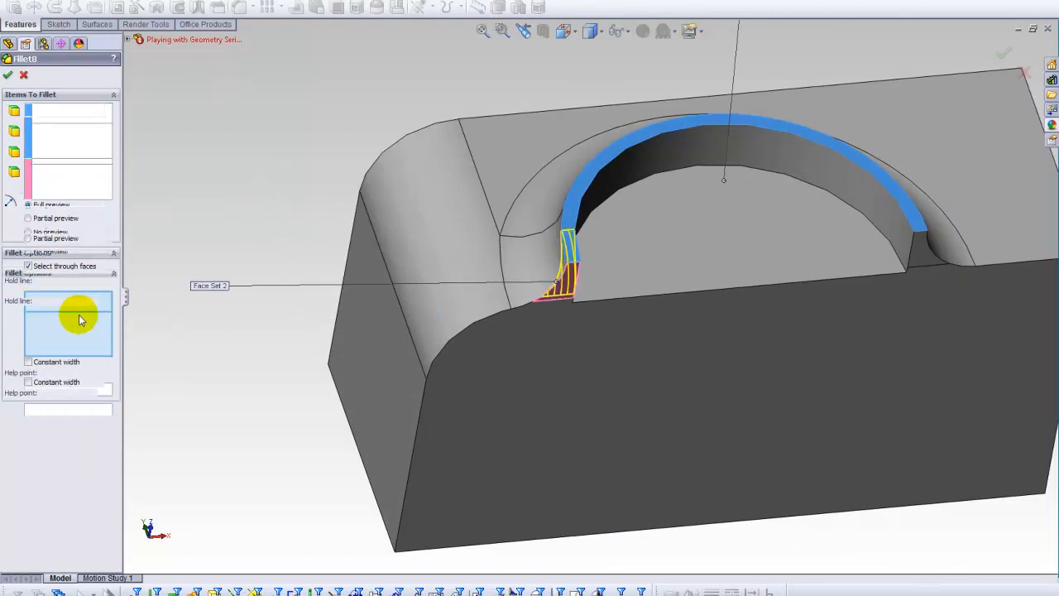
pyautogui.click(555, 307)
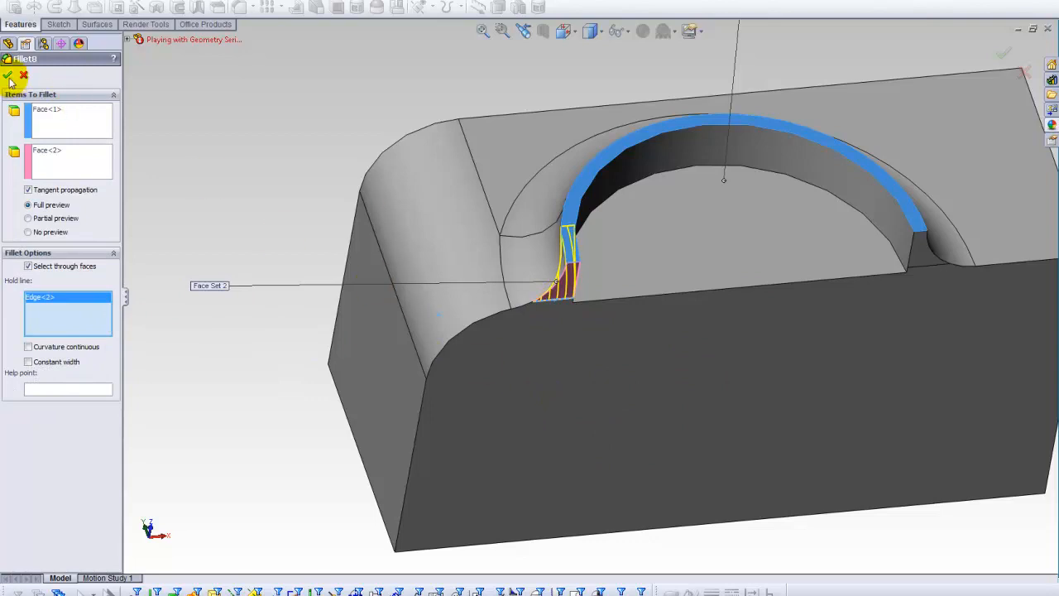
pyautogui.press('Return')
pyautogui.moveTo(91, 247); pyautogui.dragTo(93, 260)
pyautogui.keyDown('ctrl'); pyautogui.moveTo(685, 268); pyautogui.dragTo(500, 268, button='middle'); pyautogui.keyUp('ctrl')
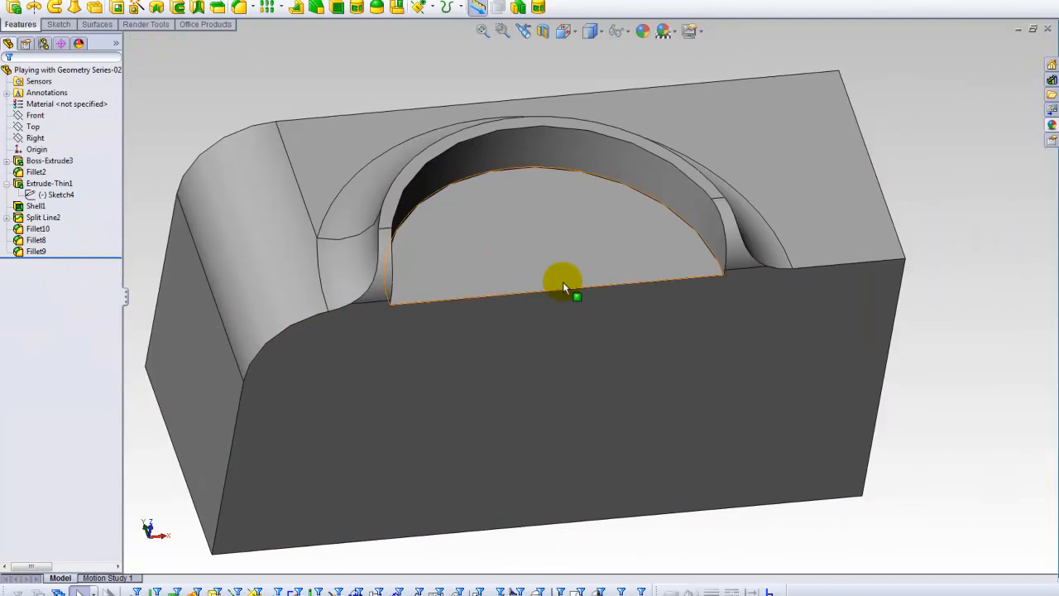
# Check the face sets and hold line in Fillet9's definition, and examine the completed fillets around the curved wall.
pyautogui.click(36, 251)
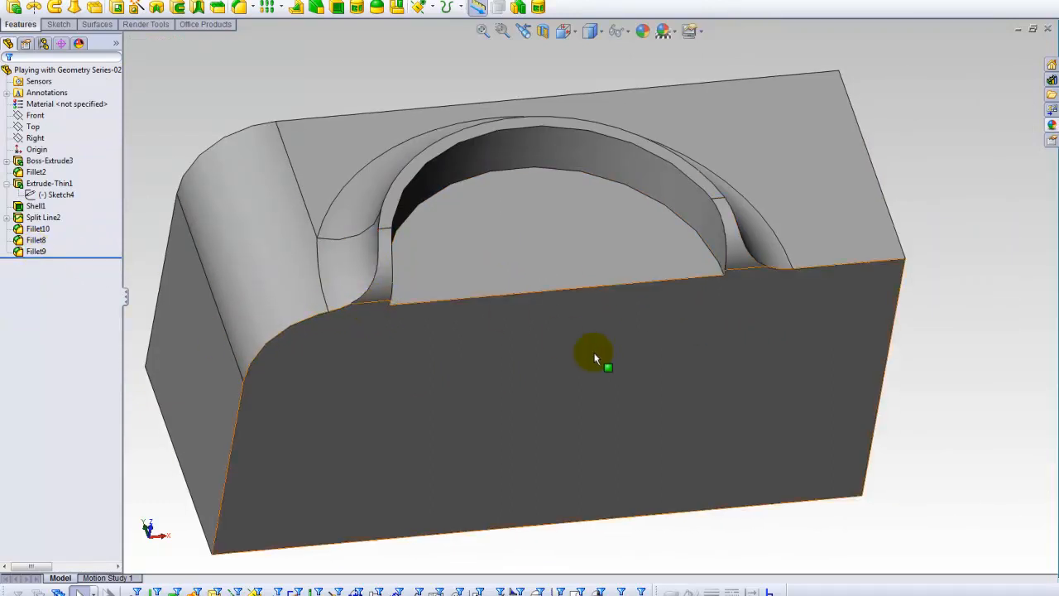
pyautogui.rightClick(36, 251)
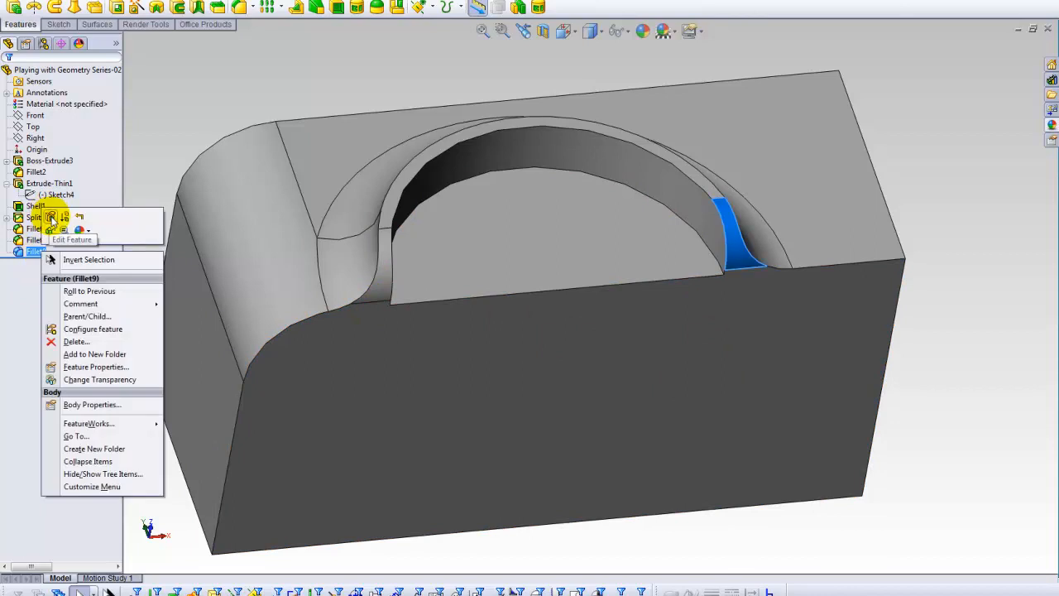
pyautogui.click(51, 217)
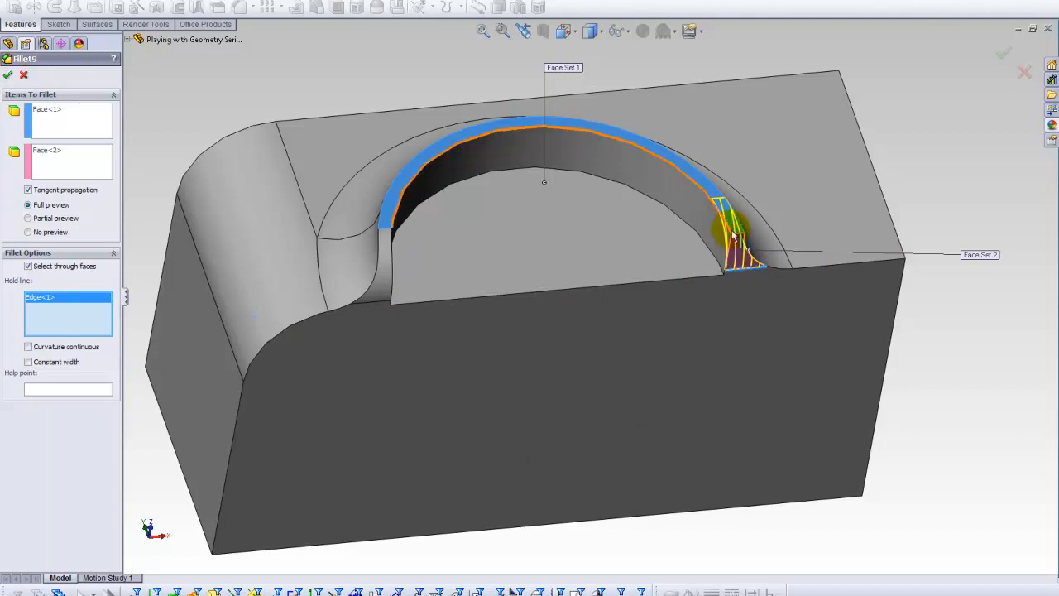
pyautogui.moveTo(699, 236); pyautogui.dragTo(734, 227, button='middle')
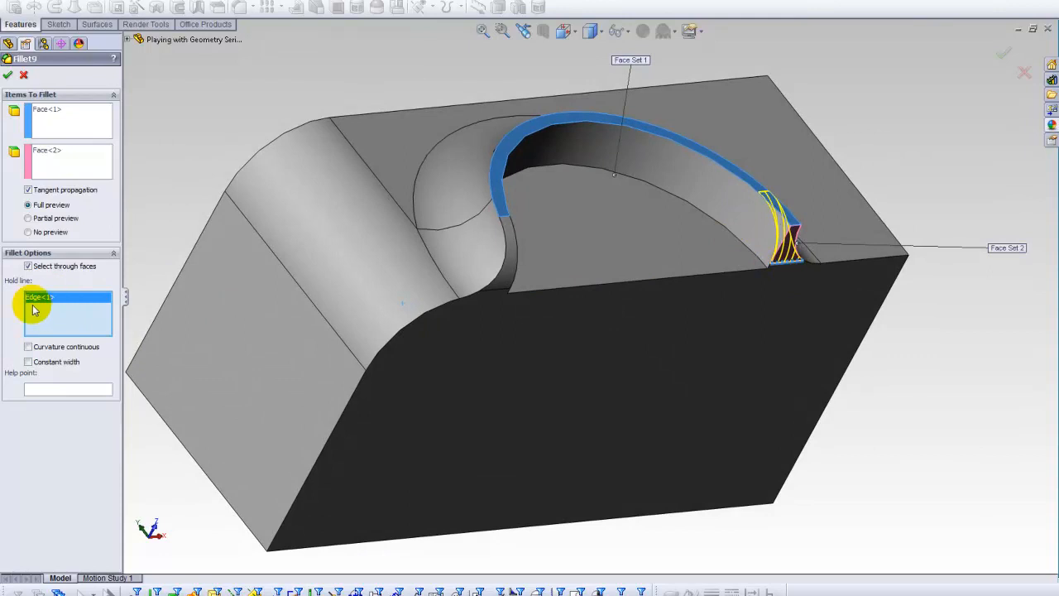
pyautogui.click(8, 78)
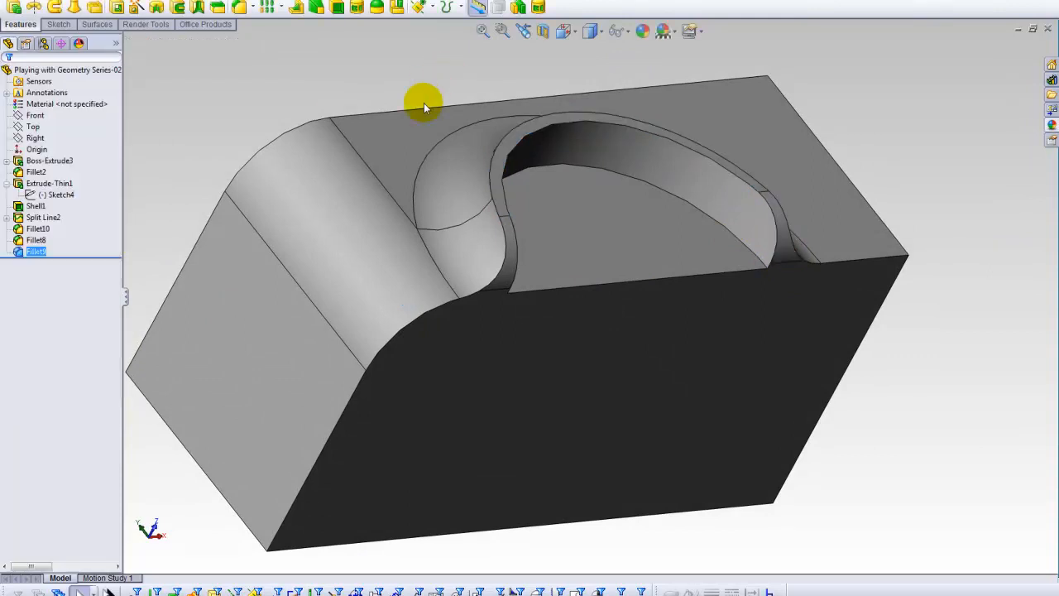
pyautogui.scroll(3, 474, 110)
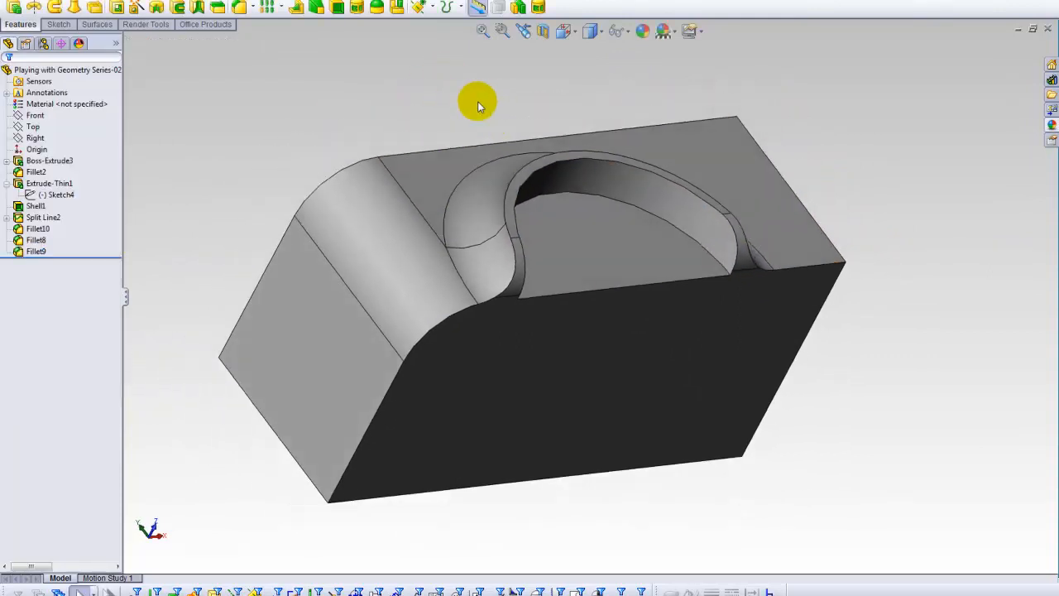
pyautogui.moveTo(481, 102); pyautogui.dragTo(506, 118, button='middle')
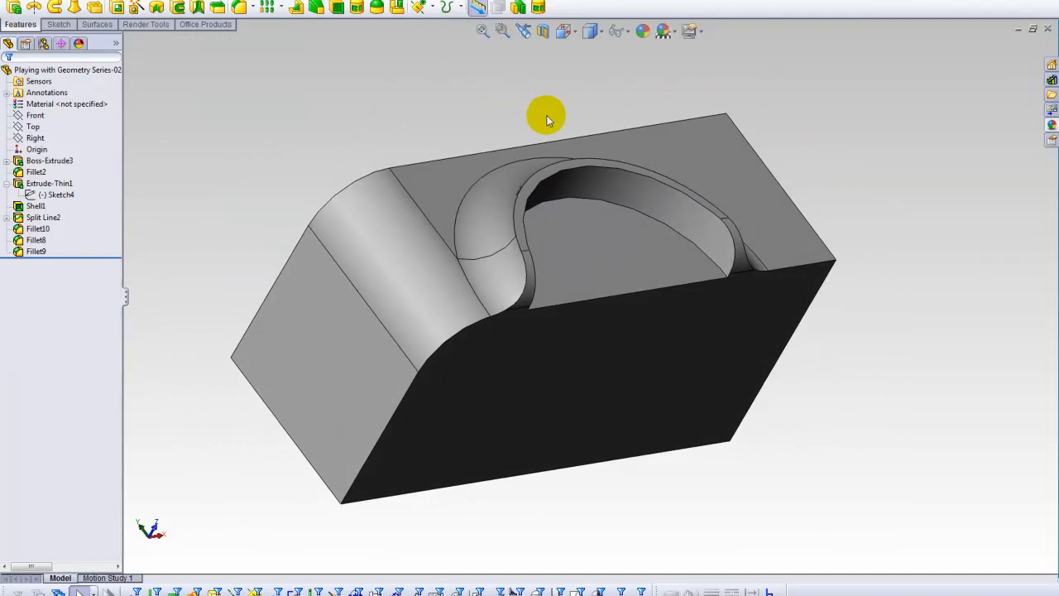